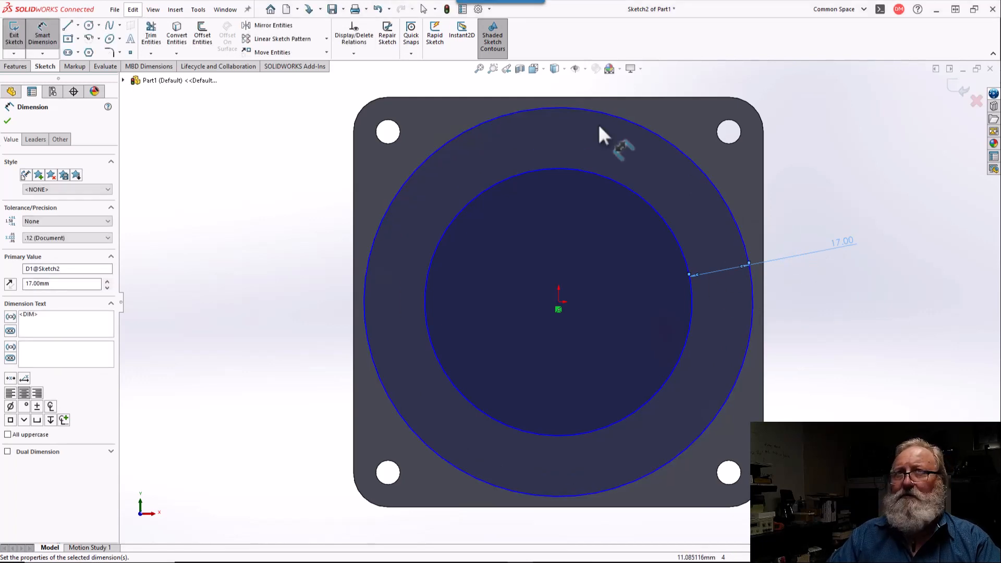
Step: Place a sketch point on the outer circle level with its centre, and move it inward to resize the circle to about 53.7 mm radius
{"action": "left_click", "coordinate": [131, 52]}
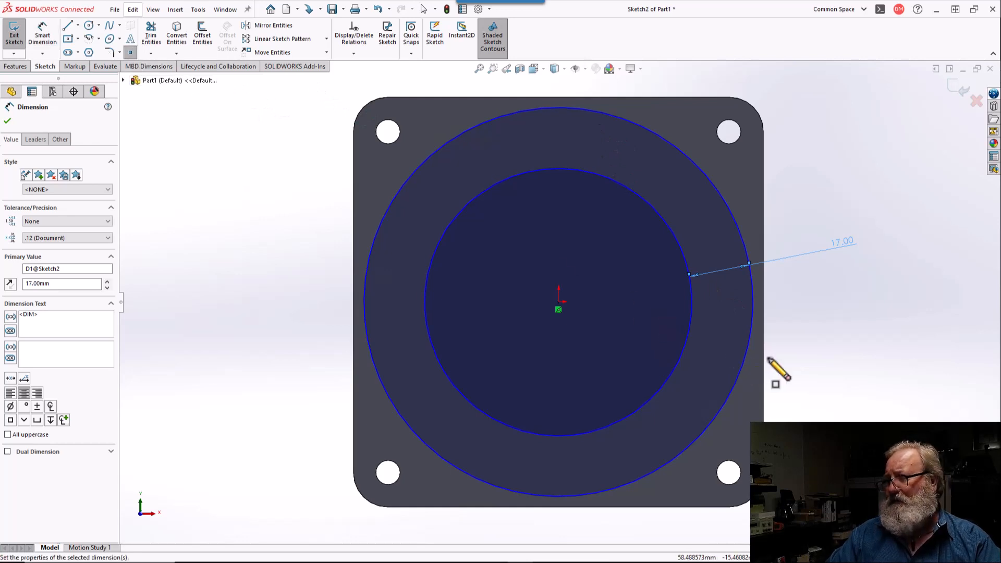
{"action": "left_click", "coordinate": [752, 302]}
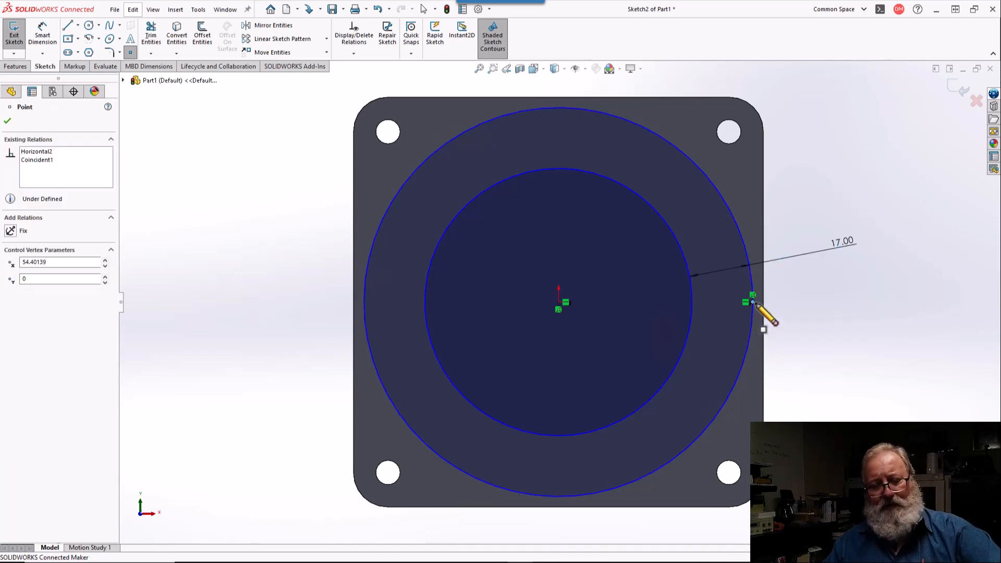
{"action": "key", "text": "Escape"}
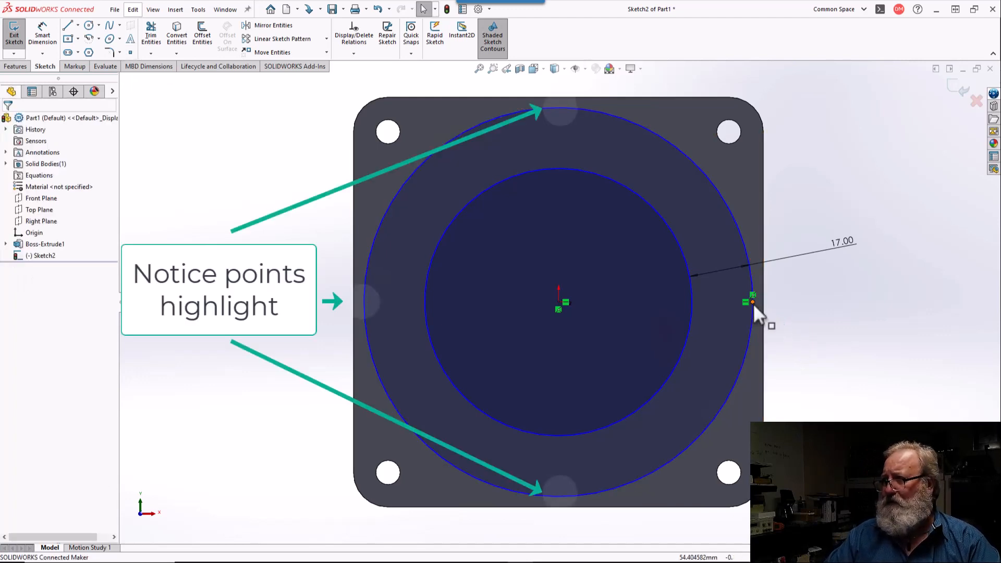
{"action": "mouse_move", "coordinate": [753, 303]}
{"action": "left_mouse_down"}
{"action": "mouse_move", "coordinate": [755, 325]}
{"action": "mouse_move", "coordinate": [777, 335]}
{"action": "mouse_move", "coordinate": [737, 324]}
{"action": "mouse_move", "coordinate": [750, 320]}
{"action": "left_mouse_up"}
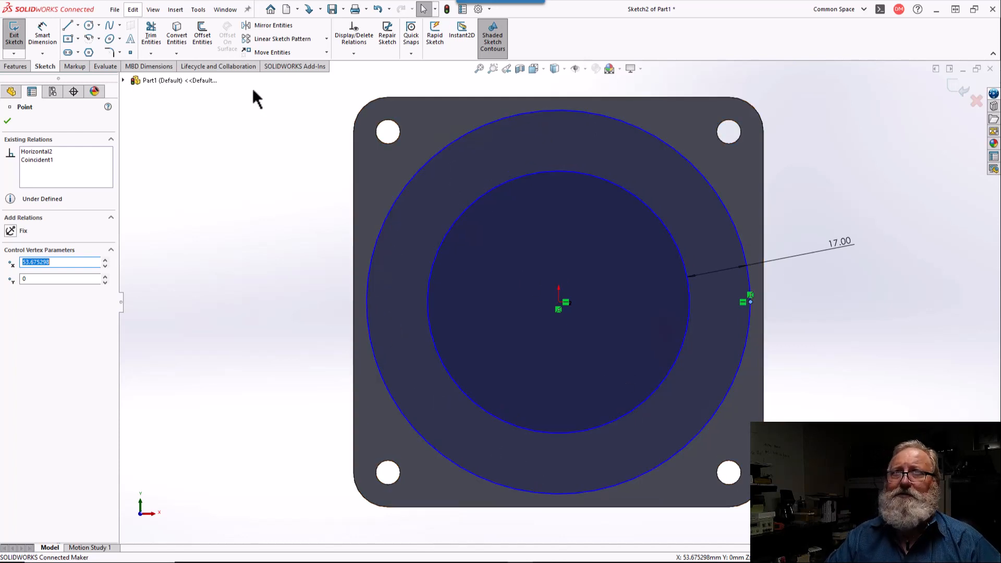
Step: Try to dimension the outer circle to the plate's right edge, accepting it as a driven dimension
{"action": "left_click", "coordinate": [47, 32]}
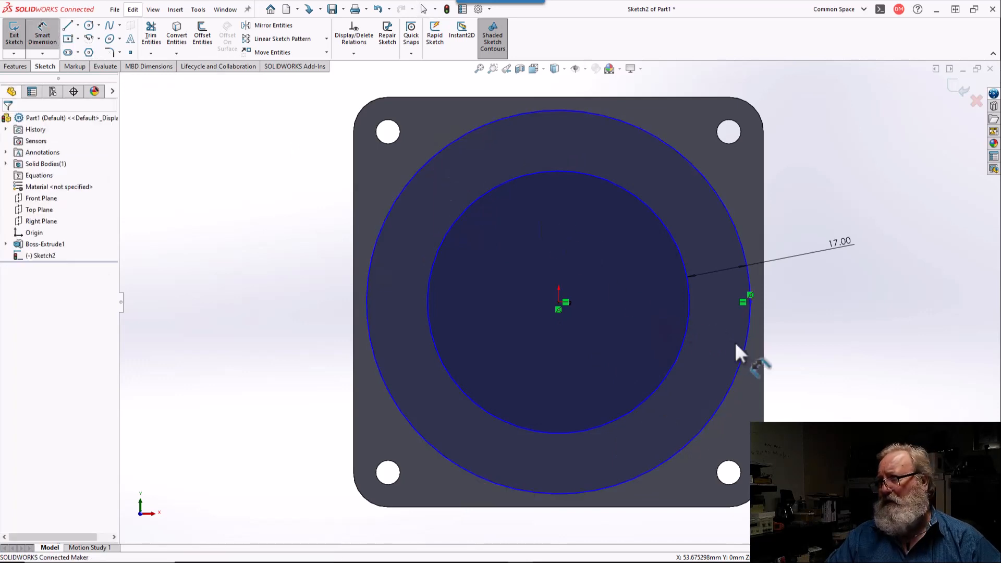
{"action": "left_click", "coordinate": [749, 345]}
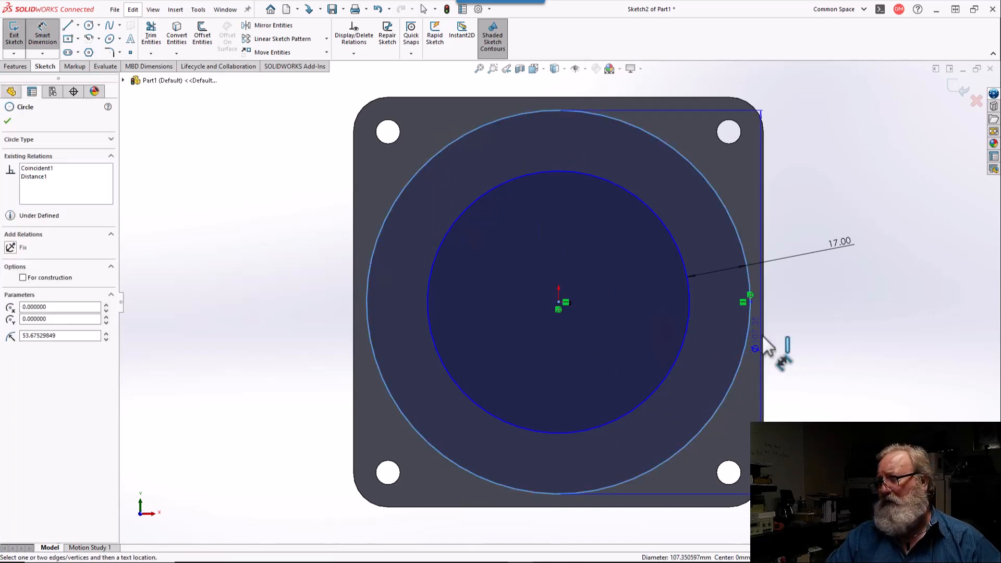
{"action": "left_click", "coordinate": [764, 339]}
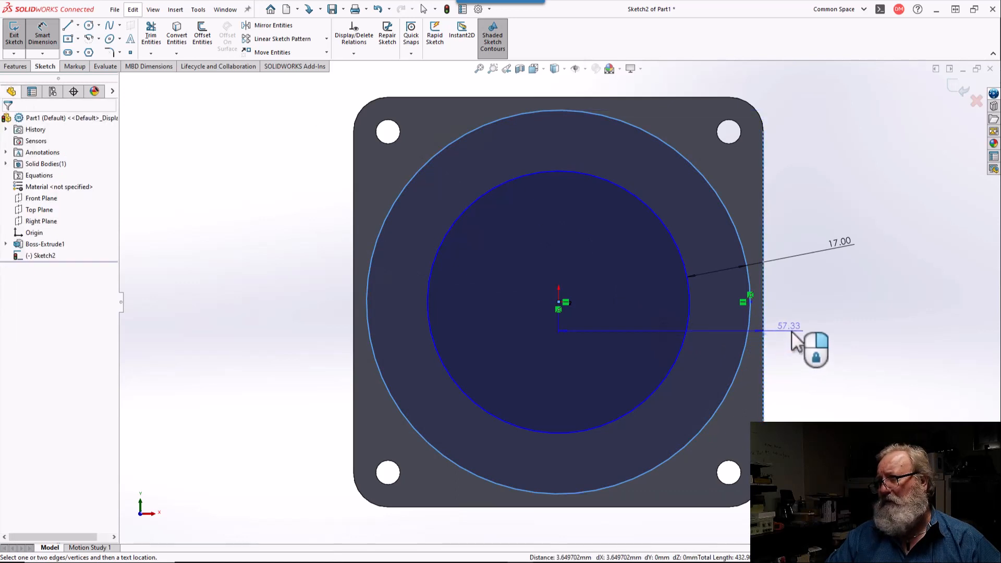
{"action": "left_click", "coordinate": [803, 339]}
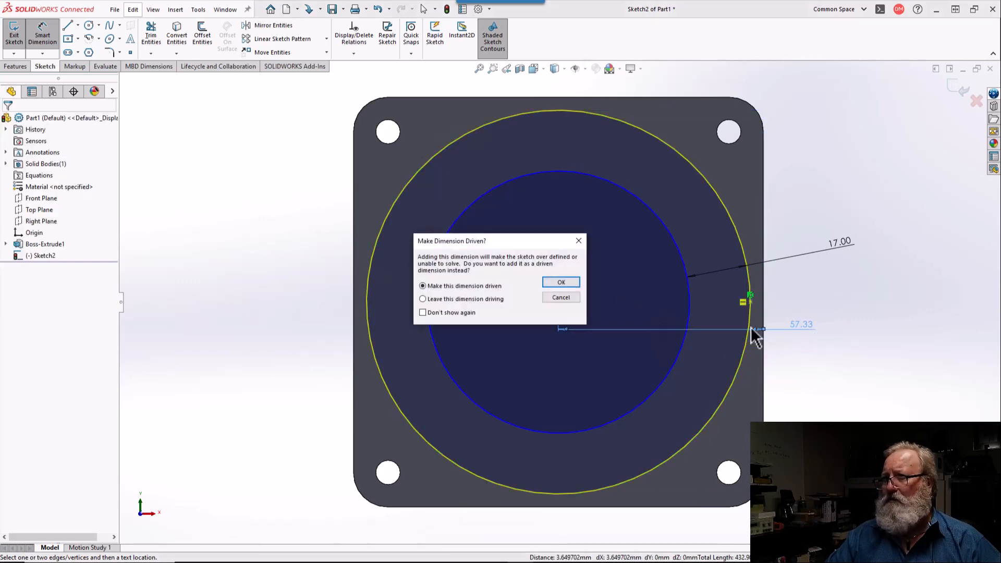
{"action": "left_click", "coordinate": [574, 282]}
{"action": "key", "text": "Escape"}
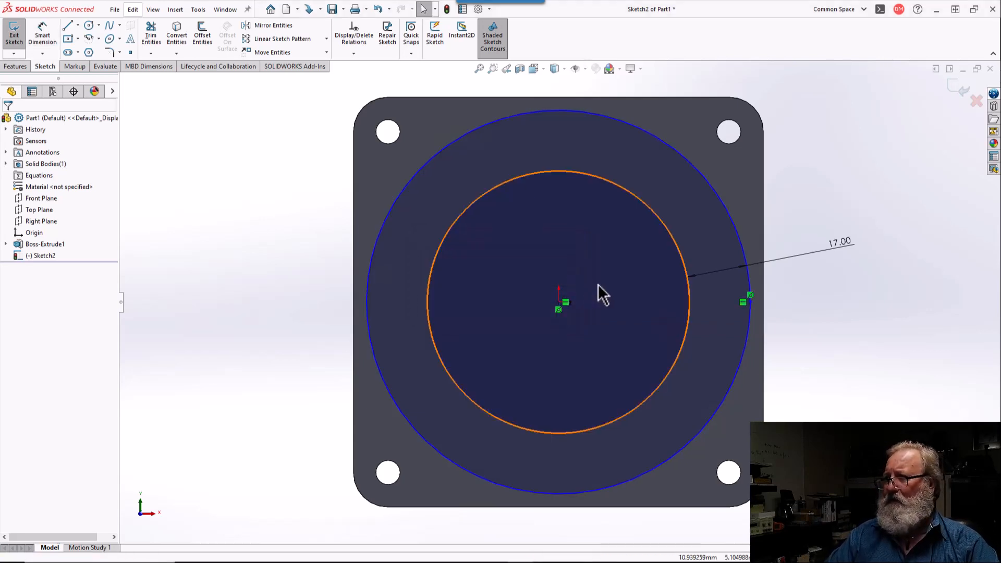
Step: Try to dimension between the circles' centre point and the outer circle
{"action": "left_click", "coordinate": [42, 35]}
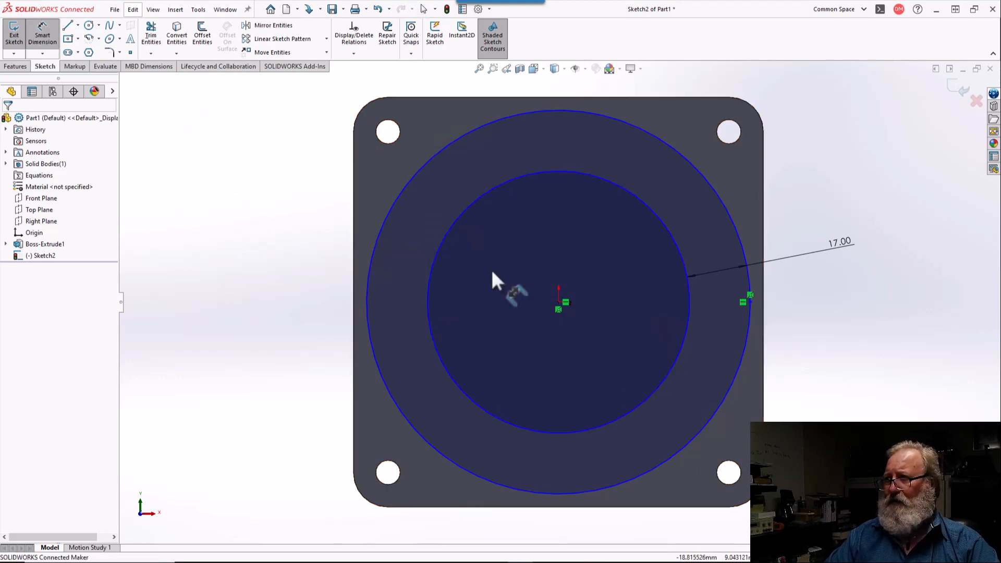
{"action": "left_click", "coordinate": [558, 301]}
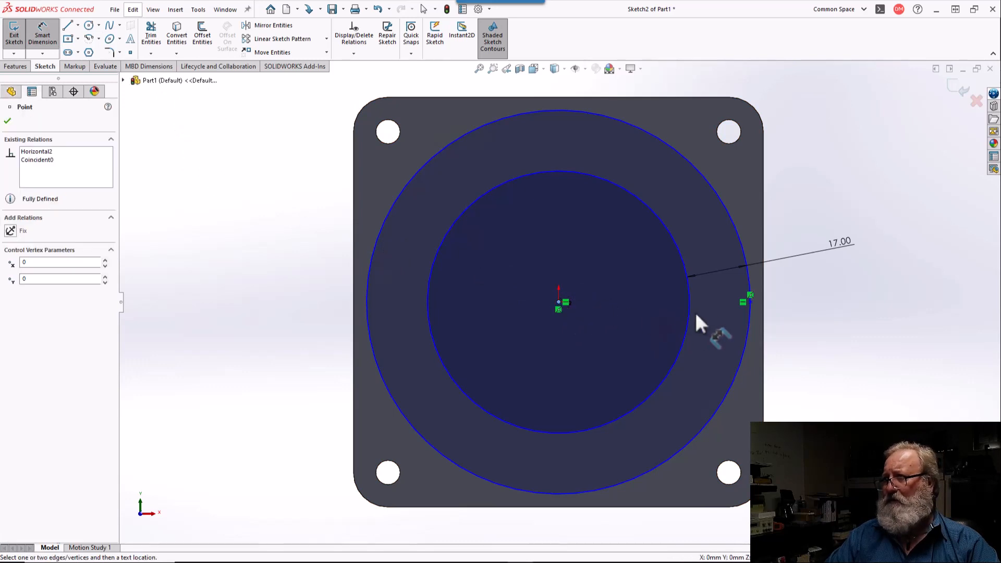
{"action": "left_click", "coordinate": [750, 312]}
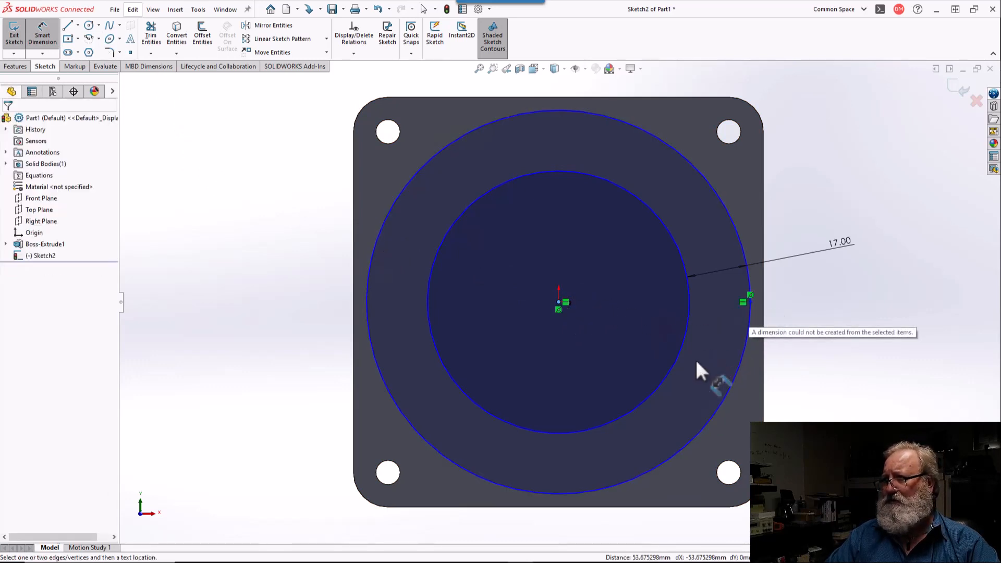
{"action": "left_click", "coordinate": [742, 365]}
{"action": "left_click", "coordinate": [741, 364]}
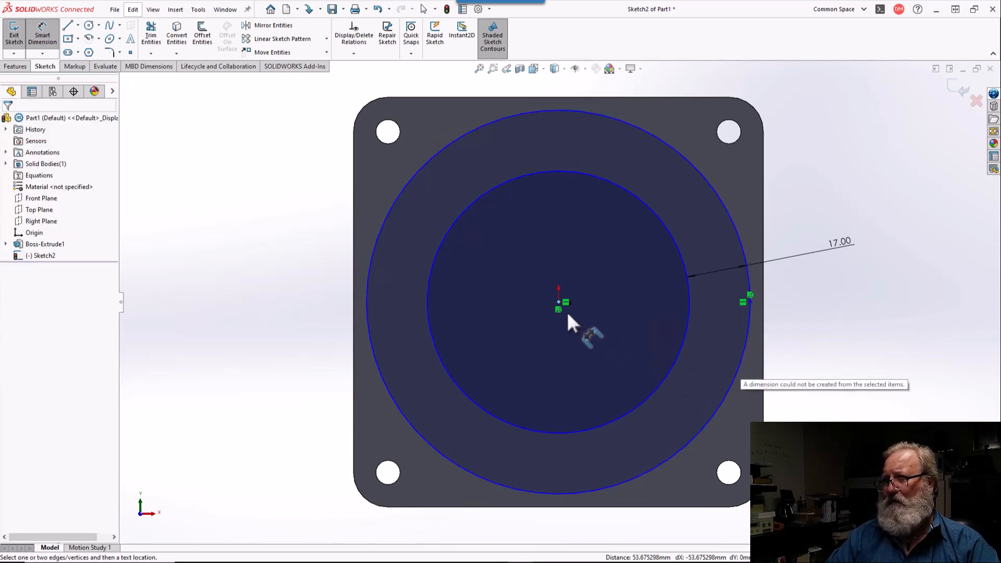
{"action": "left_click", "coordinate": [559, 302]}
{"action": "left_click", "coordinate": [622, 370]}
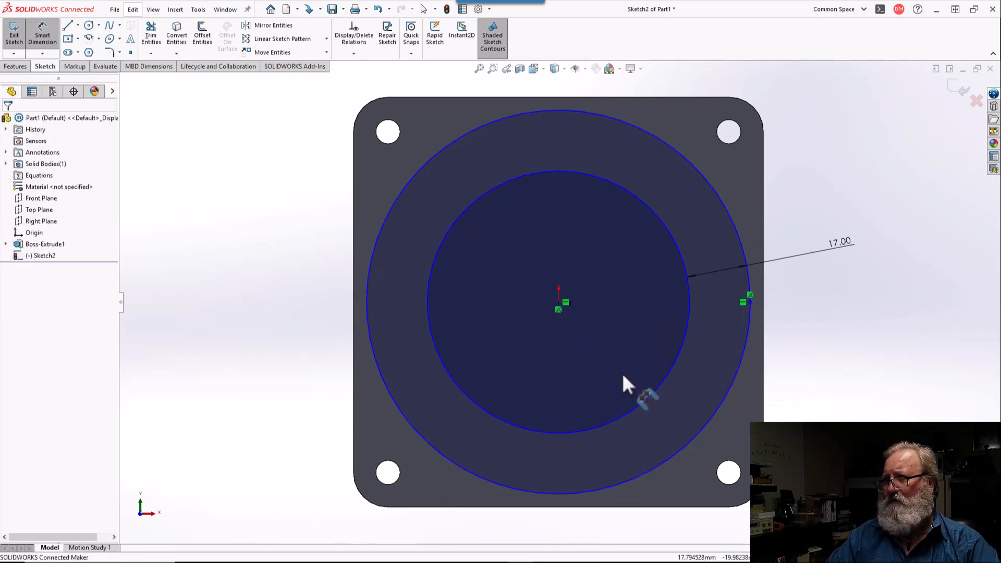
{"action": "key", "text": "Escape"}
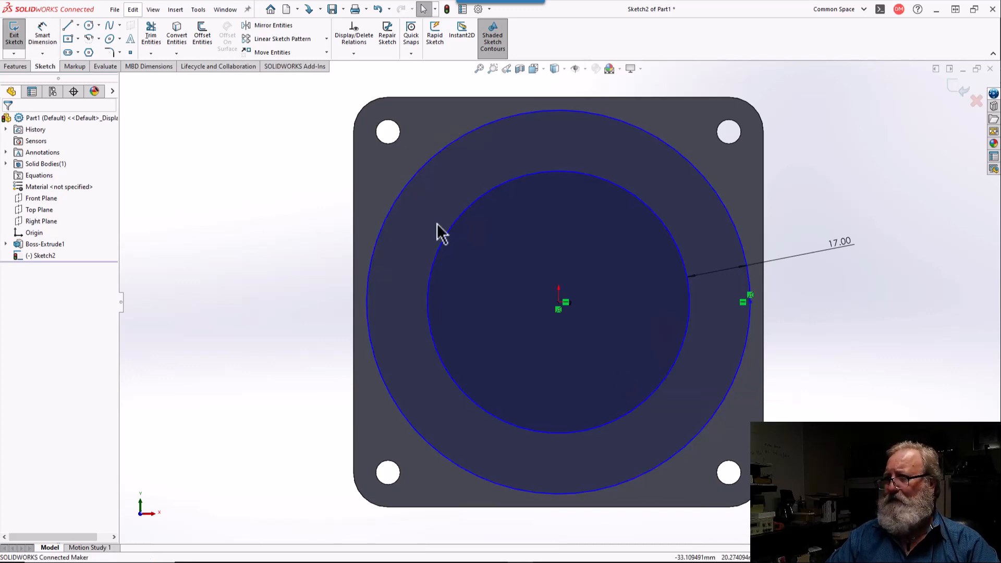
{"action": "left_click", "coordinate": [44, 33]}
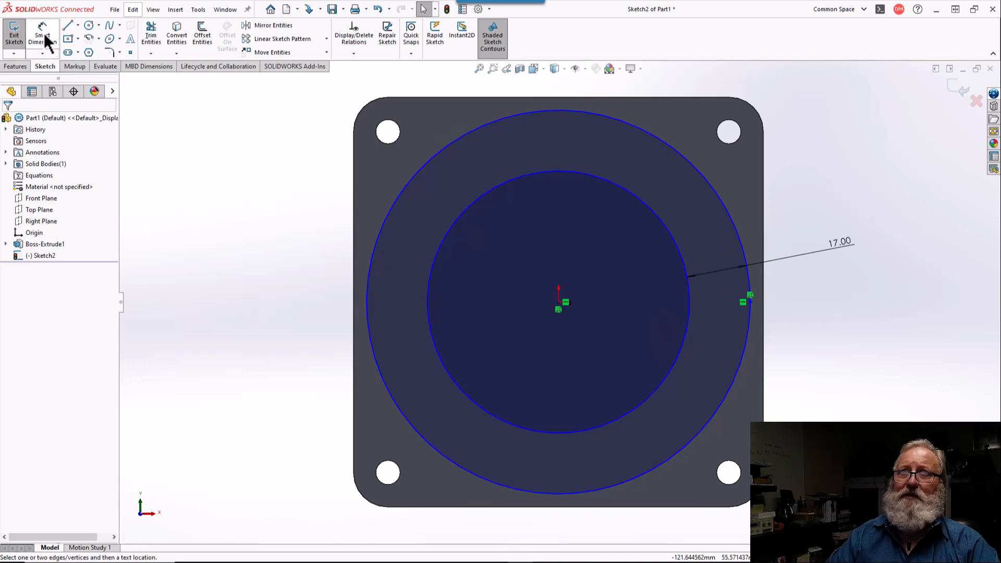
{"action": "left_click", "coordinate": [559, 301]}
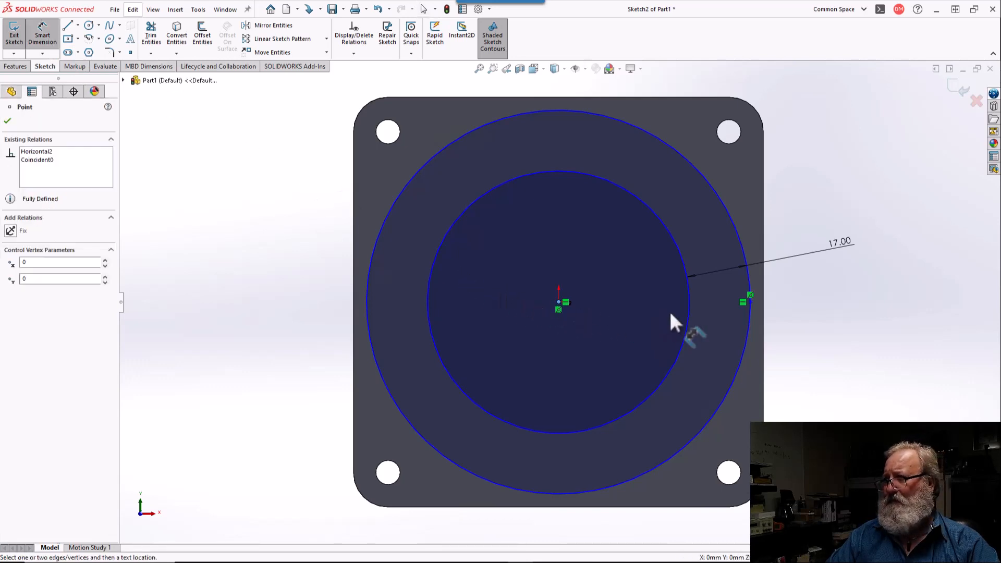
{"action": "left_click", "coordinate": [748, 325]}
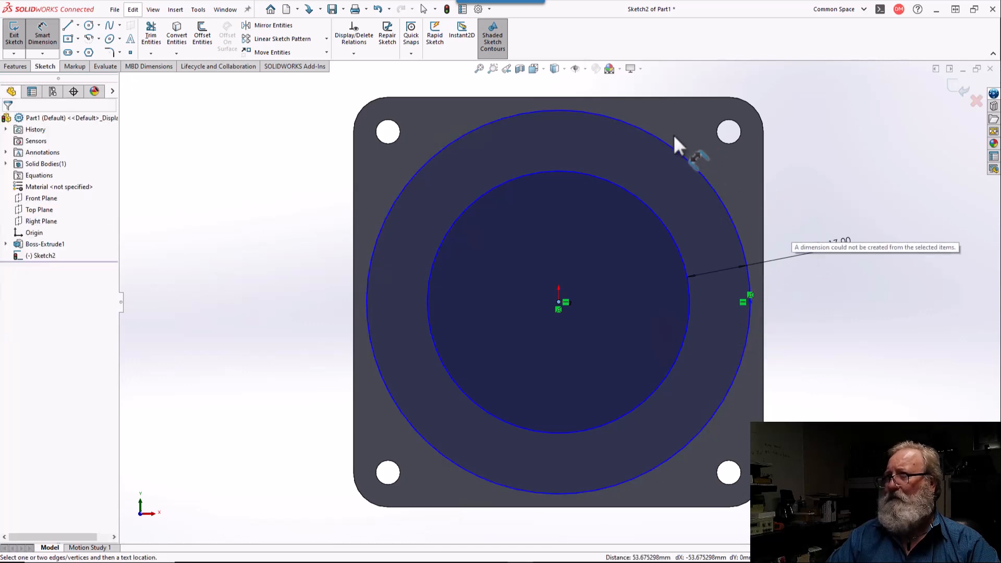
{"action": "key", "text": "Escape"}
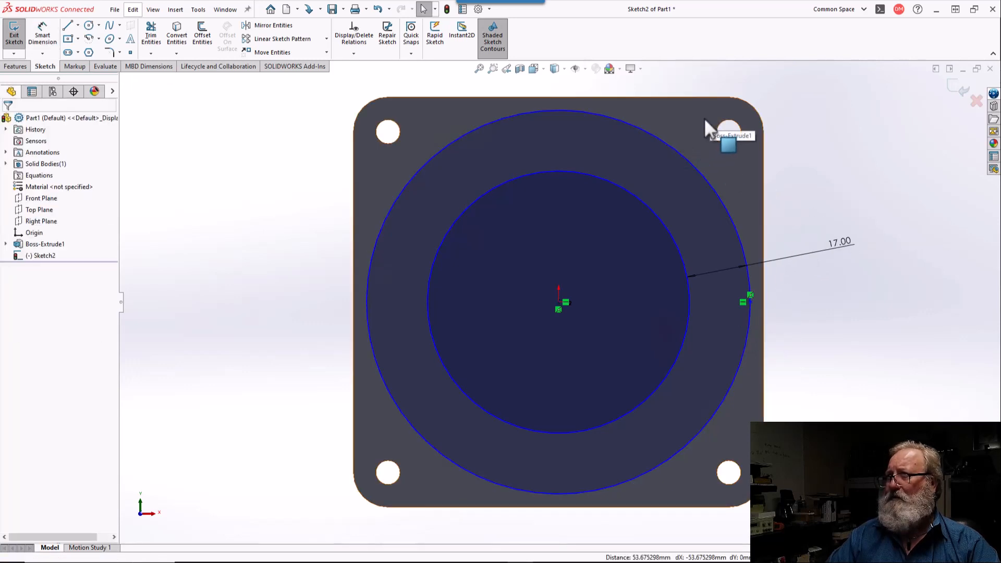
Step: Exit and reopen Sketch2 for editing, and retry the dimension from the centre point to the outer circle
{"action": "left_click", "coordinate": [960, 93]}
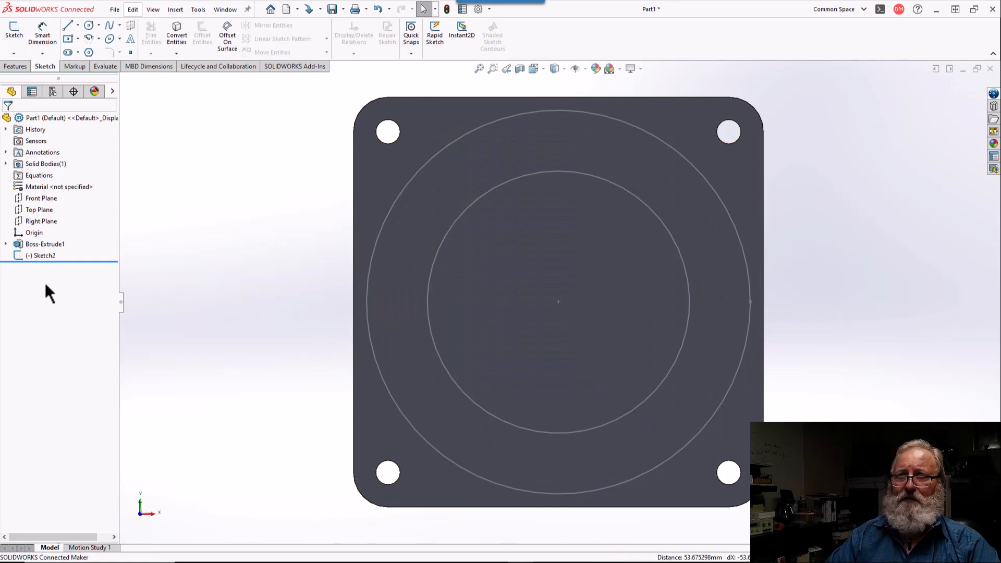
{"action": "left_click", "coordinate": [38, 255]}
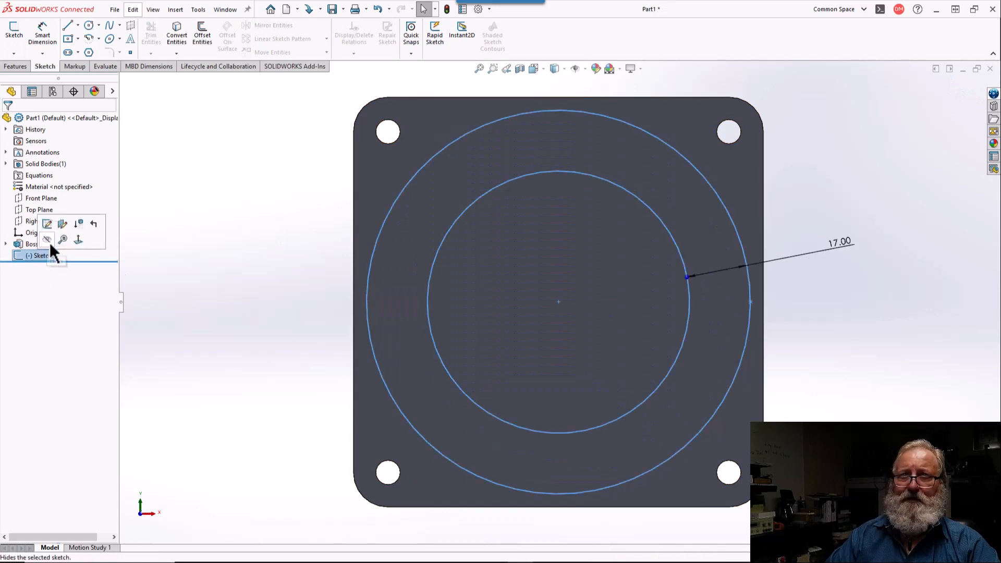
{"action": "left_click", "coordinate": [53, 226]}
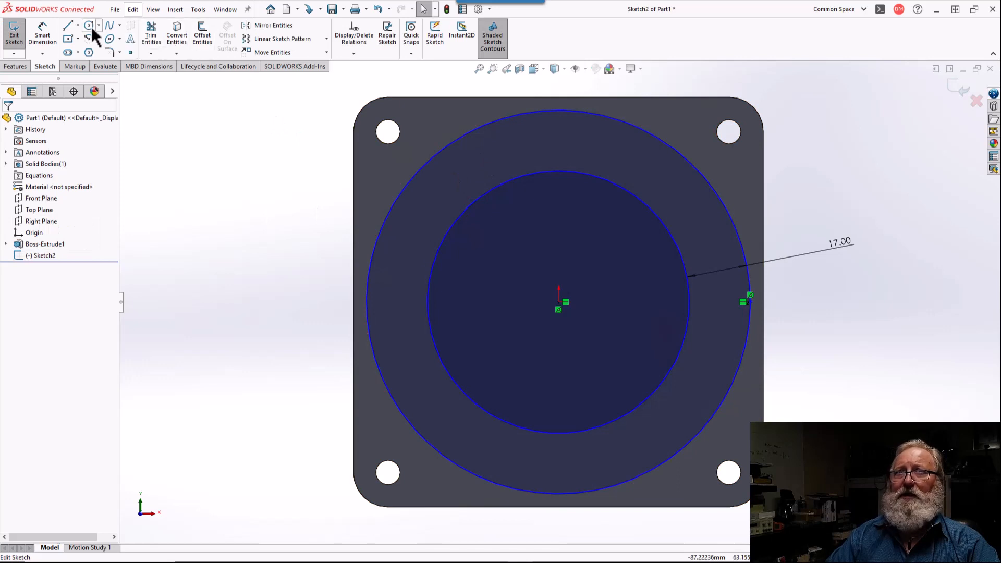
{"action": "left_click", "coordinate": [47, 29]}
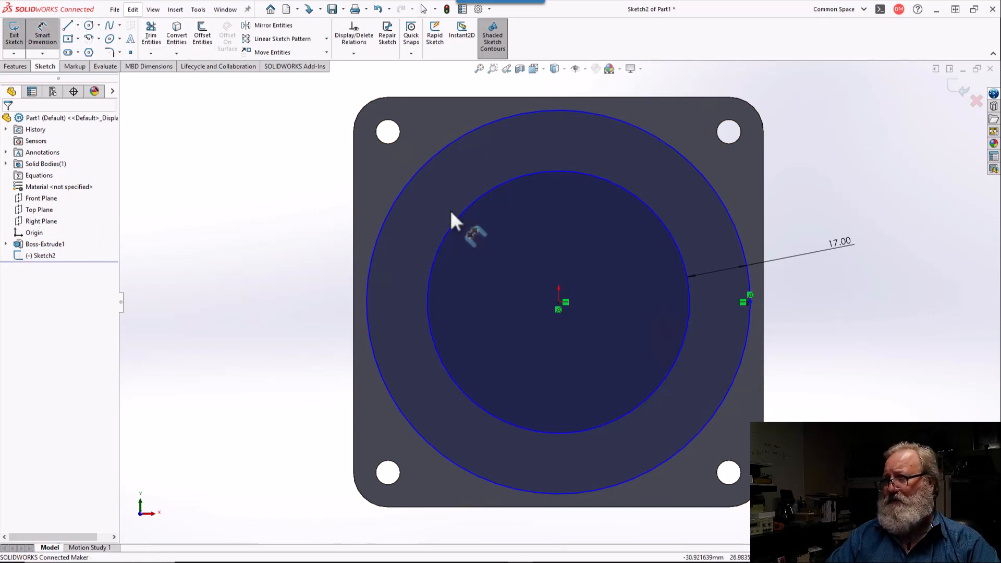
{"action": "left_click", "coordinate": [560, 303]}
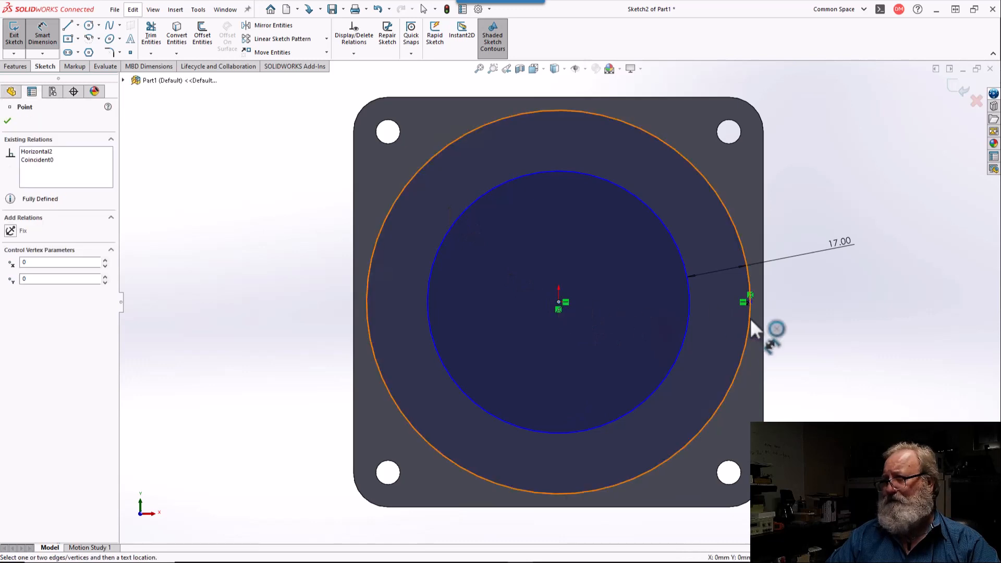
{"action": "left_click", "coordinate": [750, 317]}
{"action": "key", "text": "Escape"}
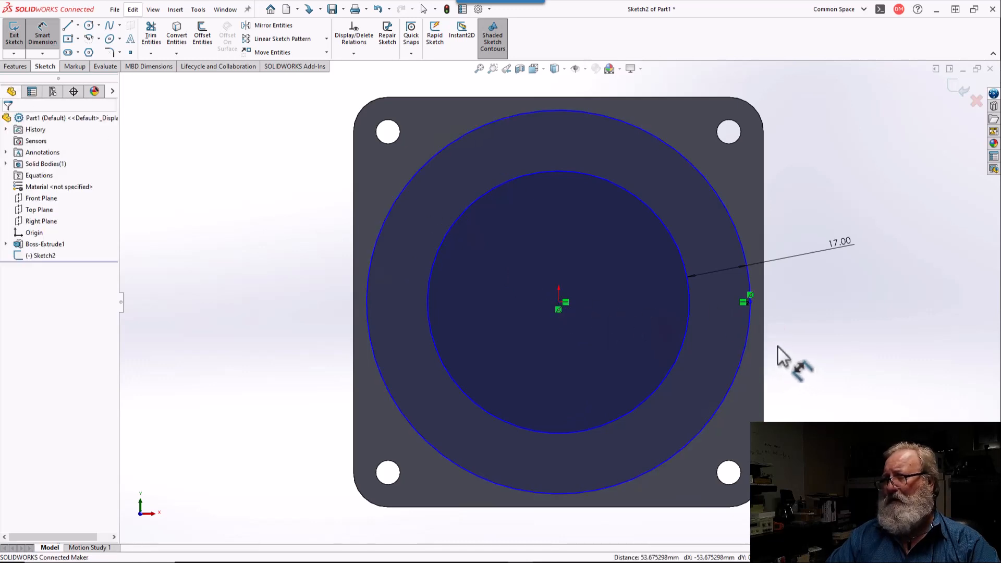
Step: Add a driven dimension from the outer circle to the plate's right edge and set its first arc condition to Min
{"action": "left_click", "coordinate": [32, 33]}
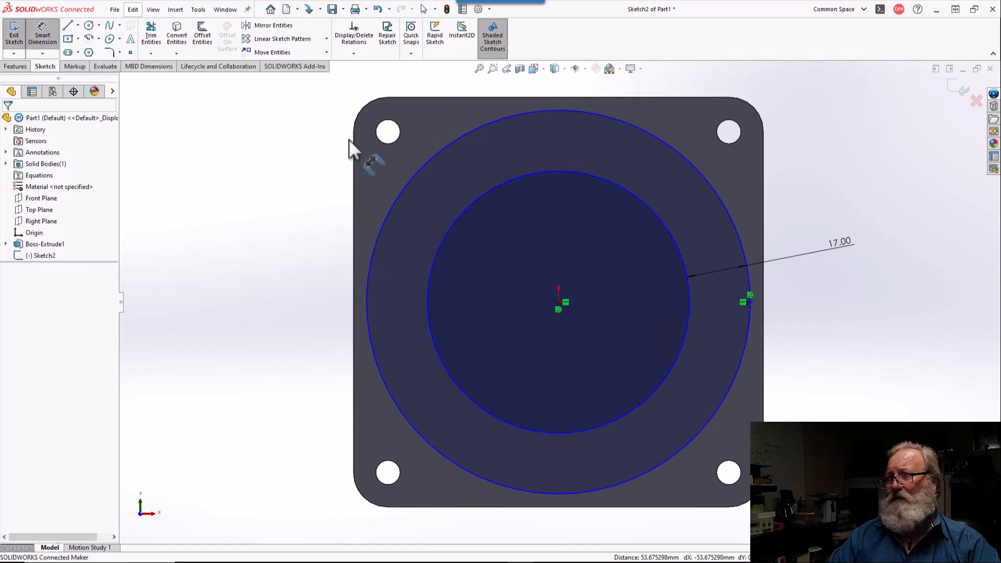
{"action": "left_click", "coordinate": [750, 324]}
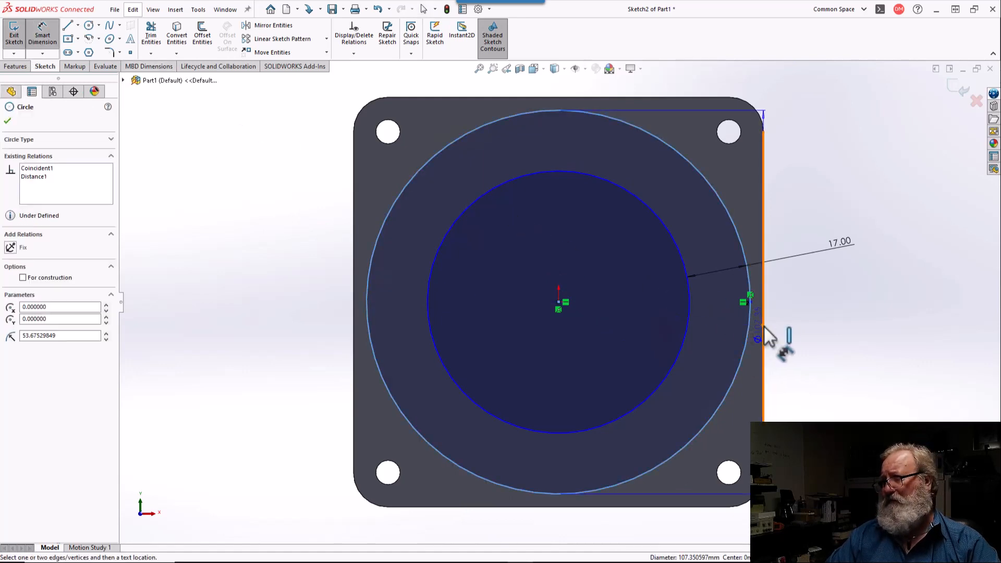
{"action": "left_click", "coordinate": [765, 327]}
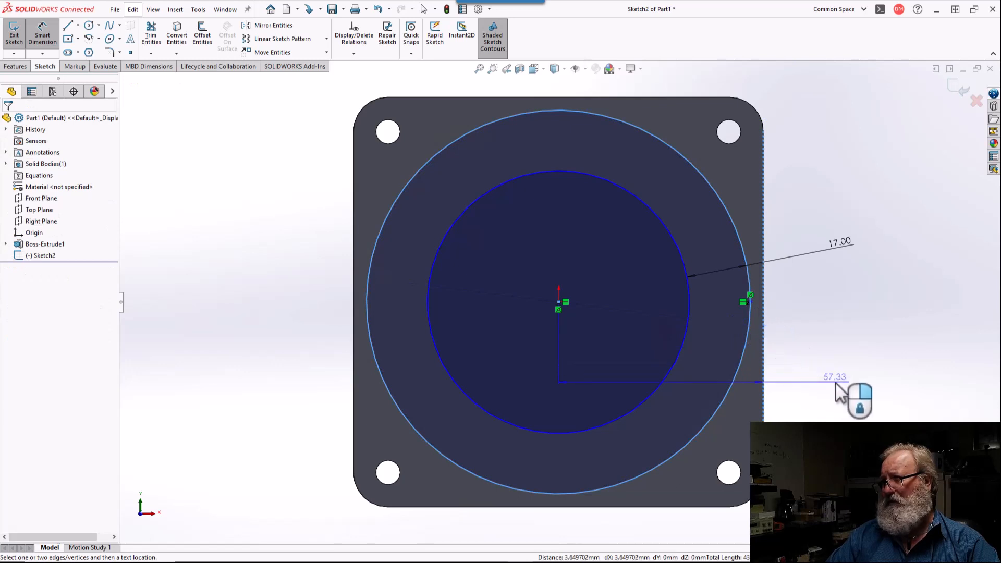
{"action": "left_click", "coordinate": [838, 385]}
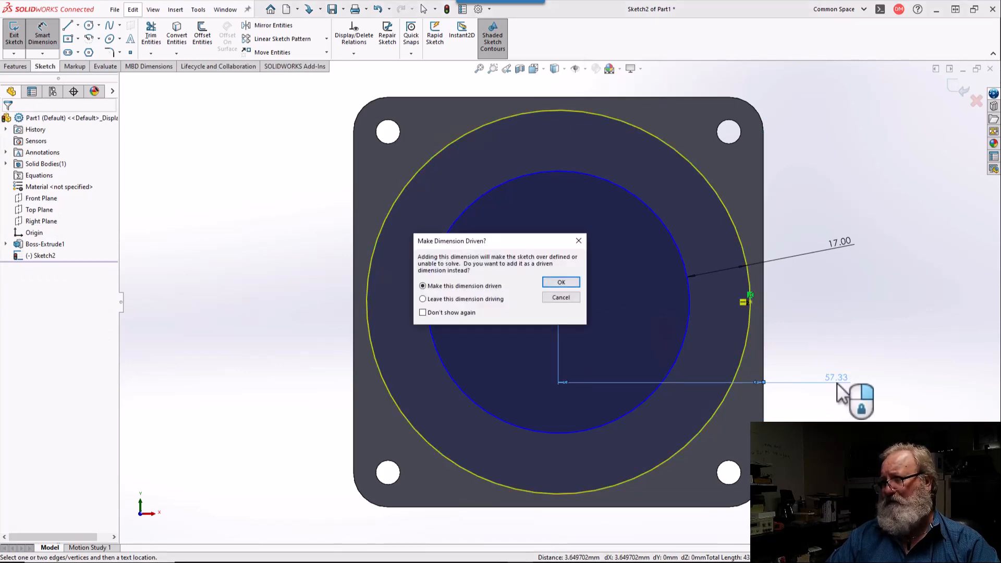
{"action": "left_click", "coordinate": [562, 283]}
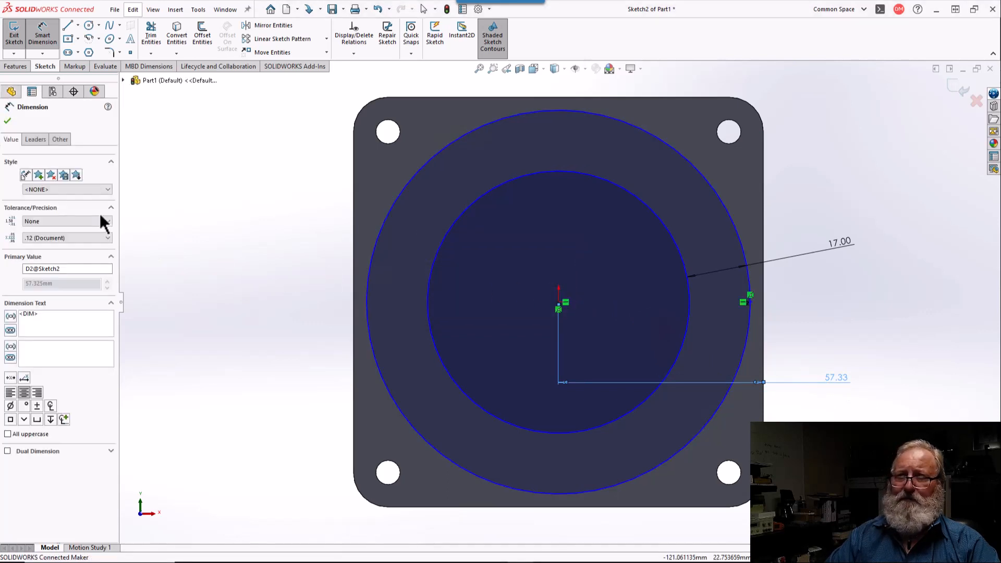
{"action": "left_click", "coordinate": [26, 140]}
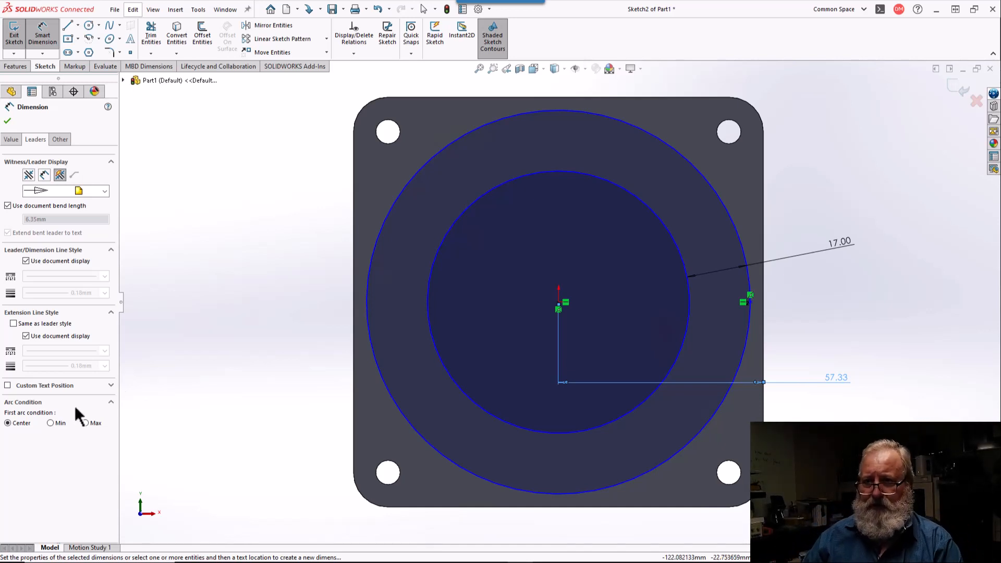
{"action": "left_click", "coordinate": [50, 423]}
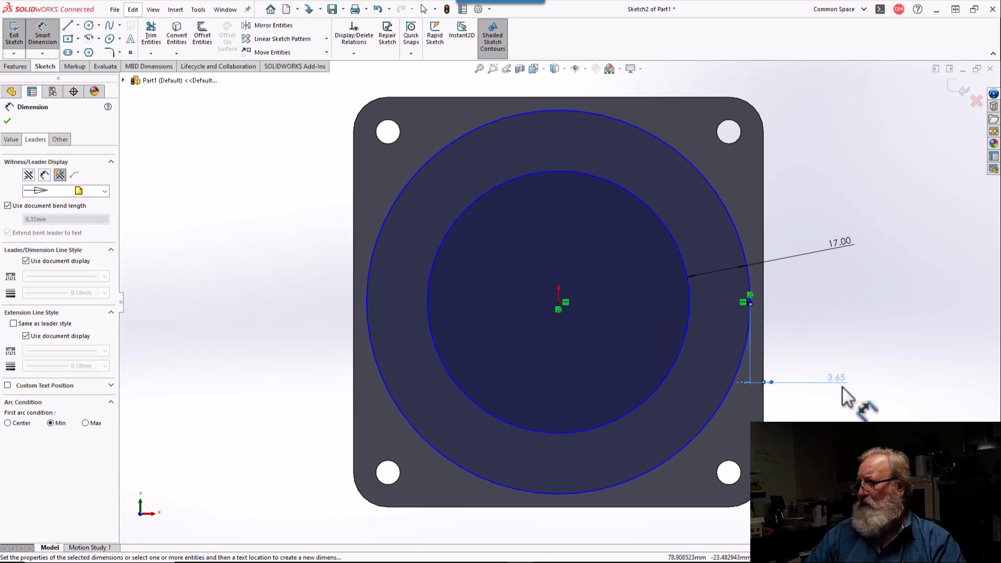
Step: Delete the driven dimension between the outer circle and the plate's right edge
{"action": "key", "text": "Escape"}
{"action": "left_click_drag", "start_coordinate": [840, 379], "coordinate": [835, 370]}
{"action": "key", "text": "Delete"}
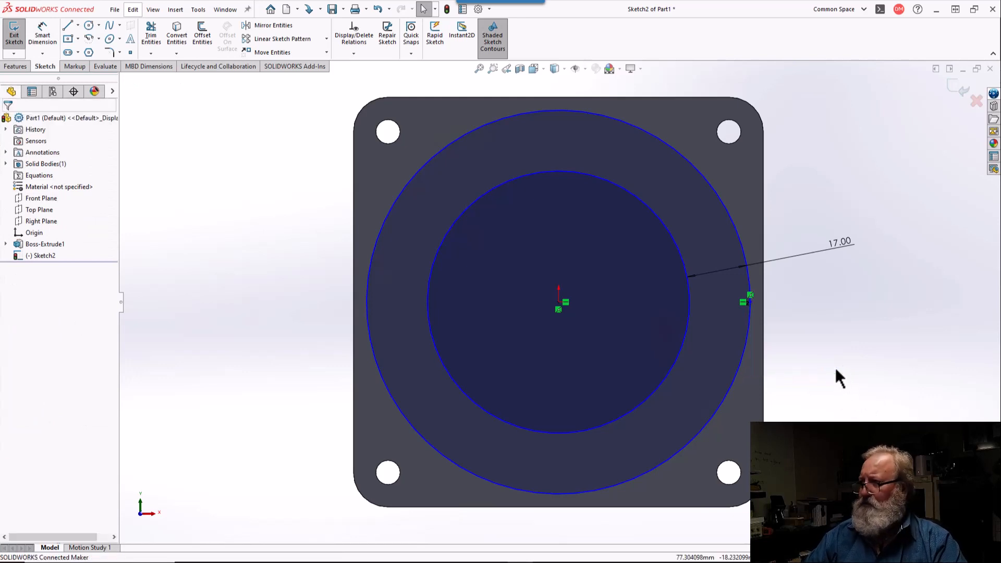
Step: Dimension the sketch point on the outer circle to the plate's right edge and set the distance to 3.1 mm
{"action": "left_click", "coordinate": [47, 36]}
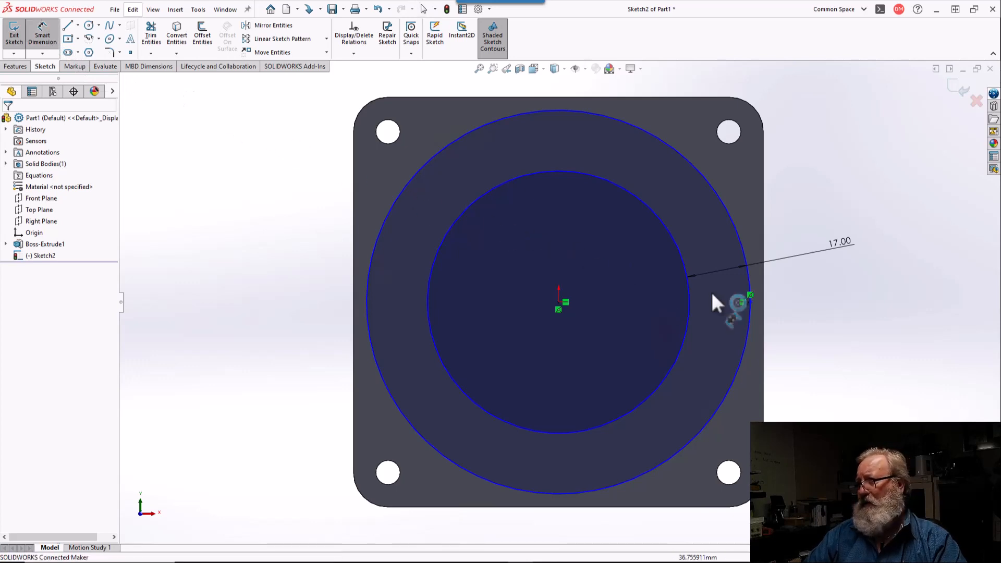
{"action": "left_click", "coordinate": [751, 301]}
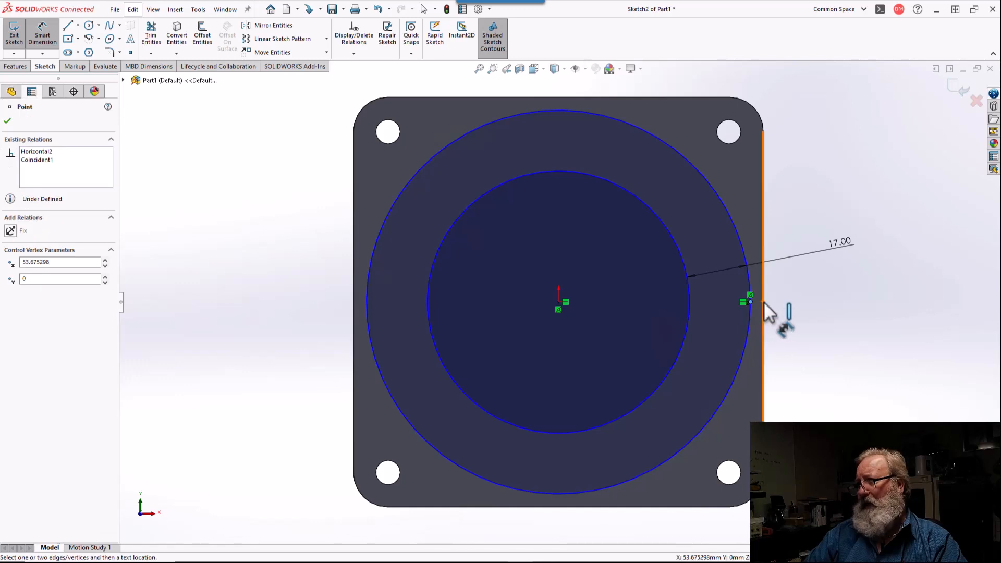
{"action": "left_click", "coordinate": [765, 304]}
{"action": "left_click", "coordinate": [814, 317]}
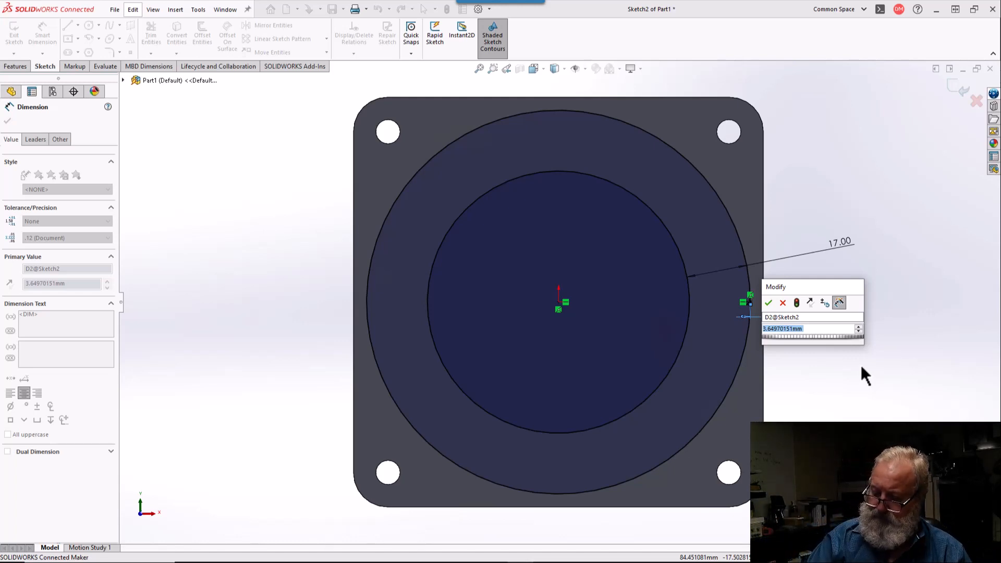
{"action": "type", "text": "4"}
{"action": "key", "text": "Return"}
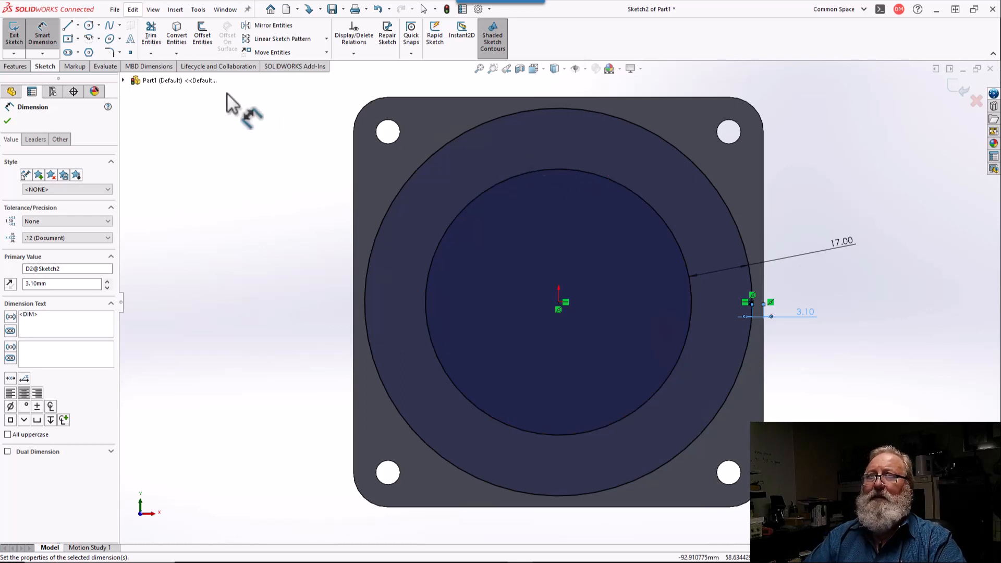
Step: Extrude the ring between the two circles as a blind boss 3.15 mm deep, merged with the plate
{"action": "left_click", "coordinate": [20, 67]}
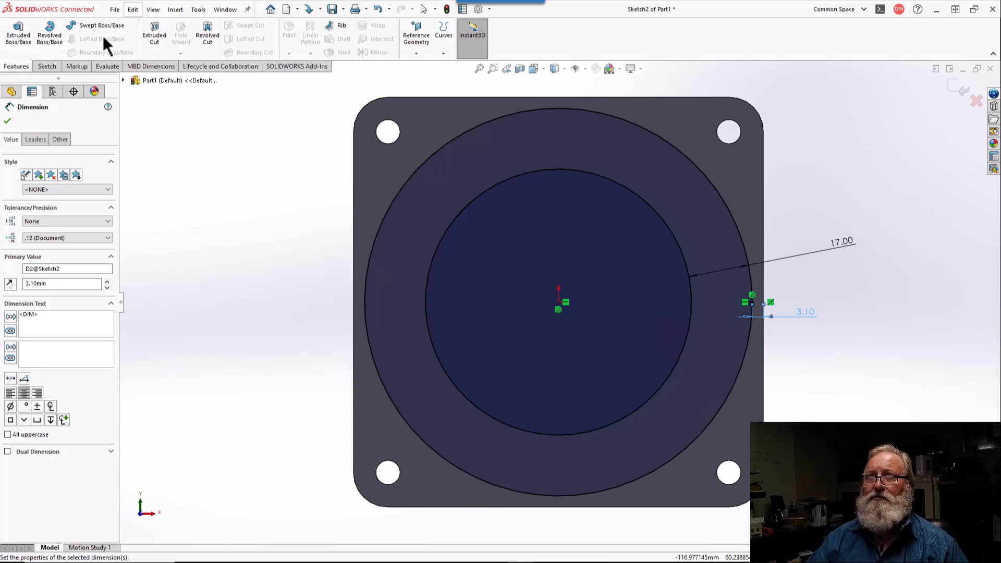
{"action": "left_click", "coordinate": [24, 32]}
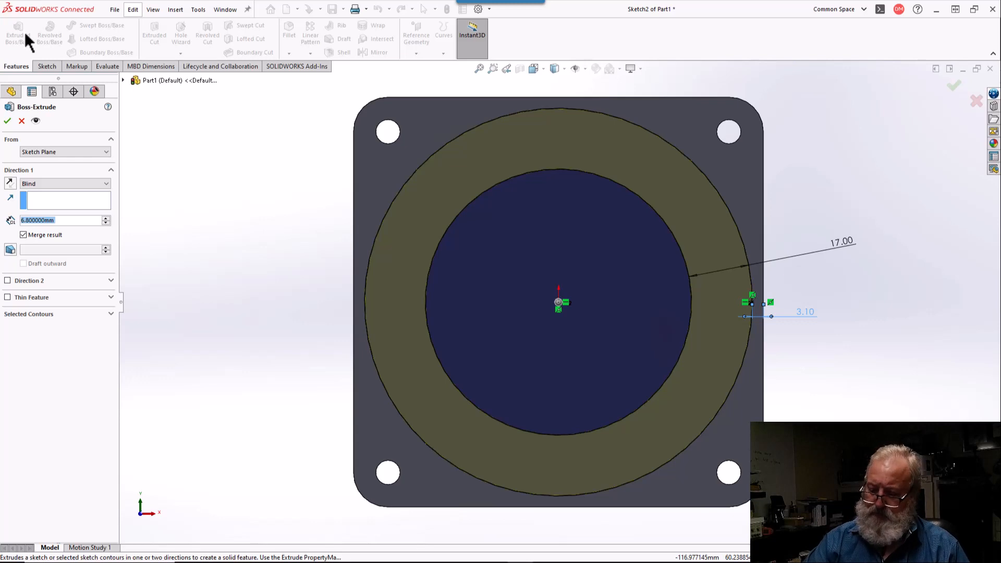
{"action": "type", "text": "3.15"}
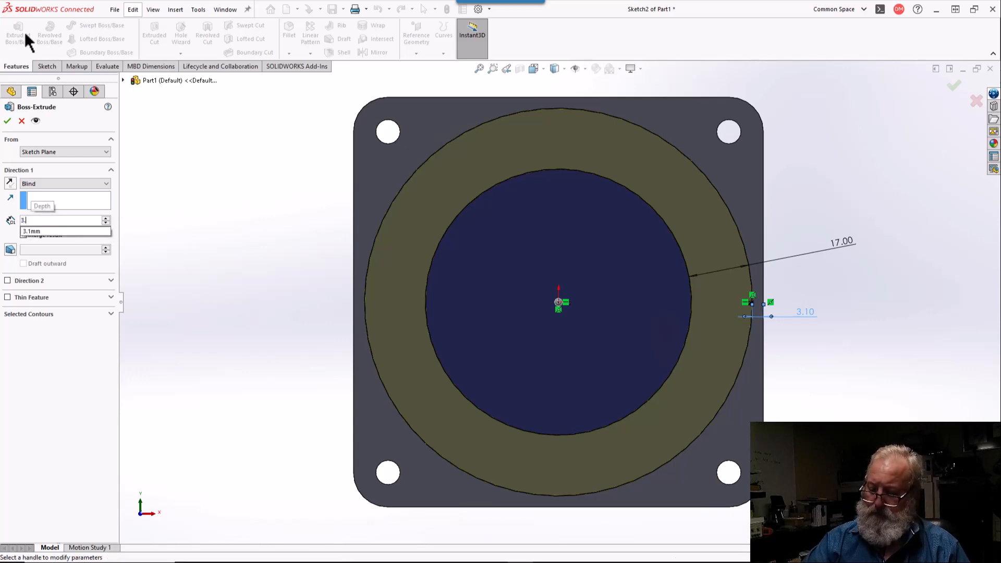
{"action": "key", "text": "Return"}
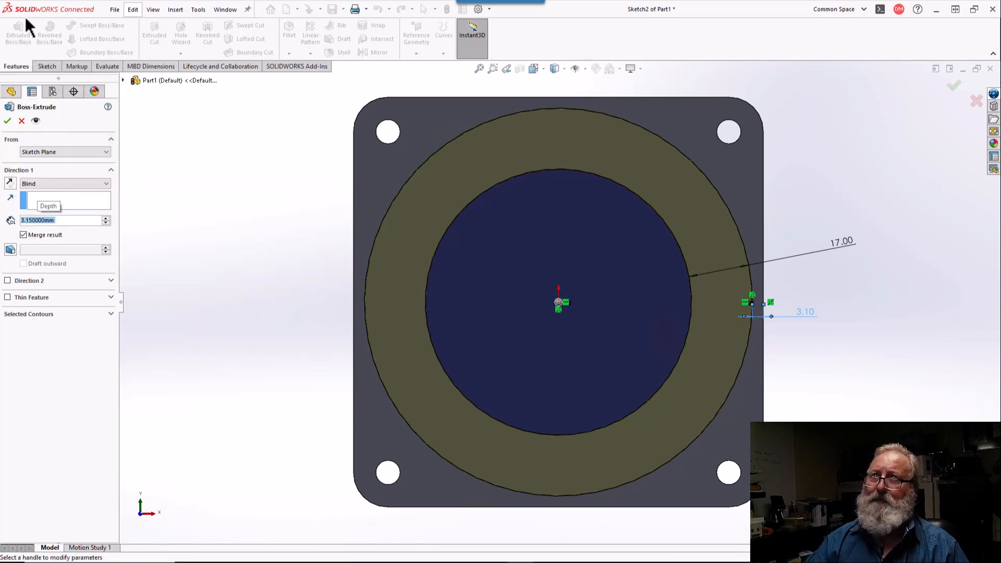
{"action": "left_click", "coordinate": [8, 121]}
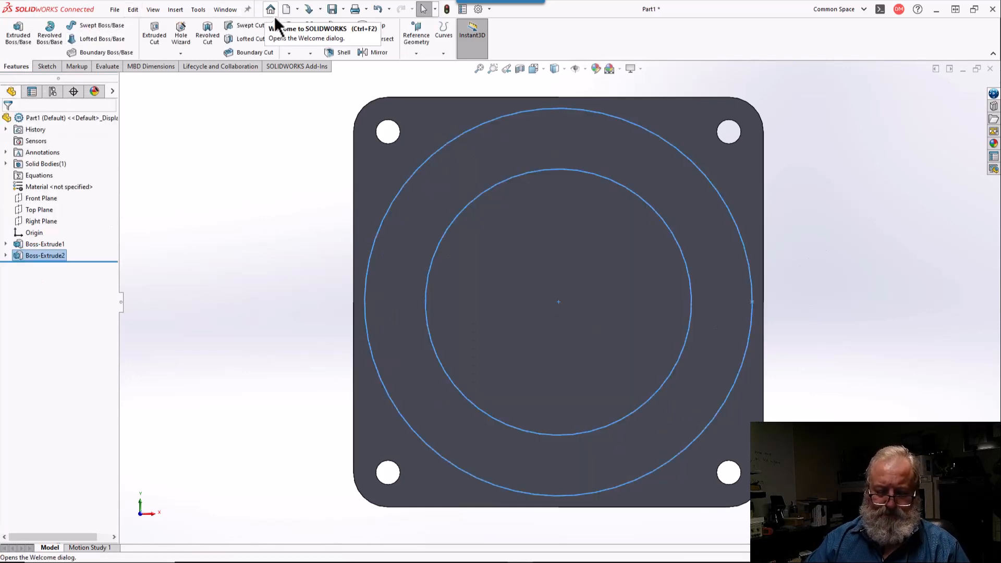
Step: Start a new sketch on the Top Plane
{"action": "middle_click_drag", "start_coordinate": [540, 201], "coordinate": [491, 223]}
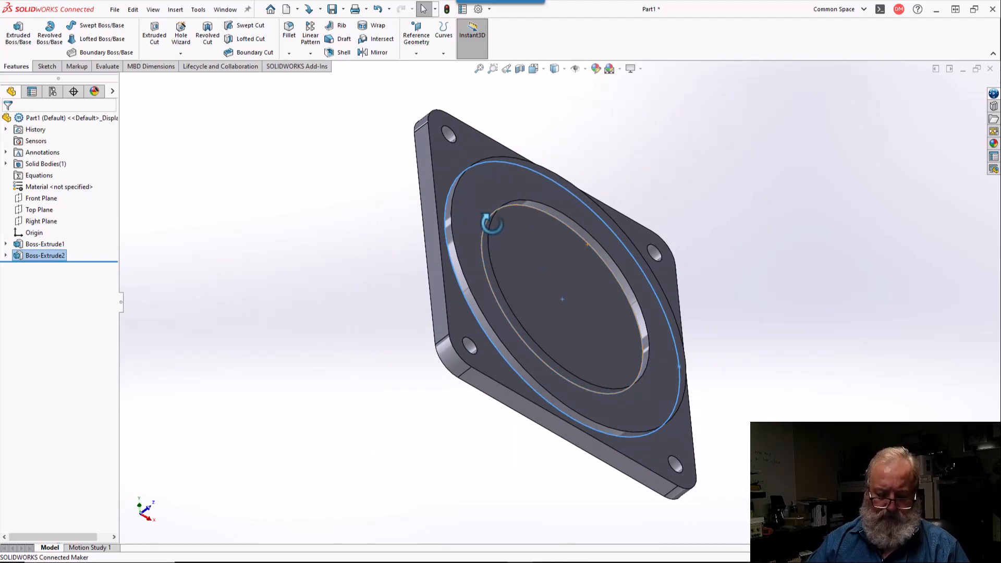
{"action": "middle_click_drag", "start_coordinate": [491, 223], "coordinate": [494, 229]}
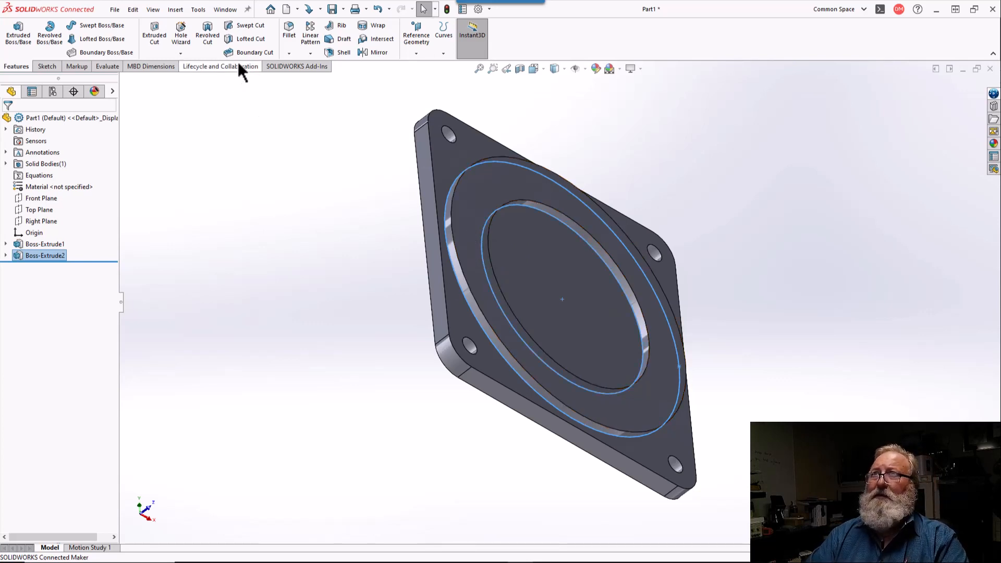
{"action": "middle_click_drag", "start_coordinate": [387, 366], "coordinate": [237, 295]}
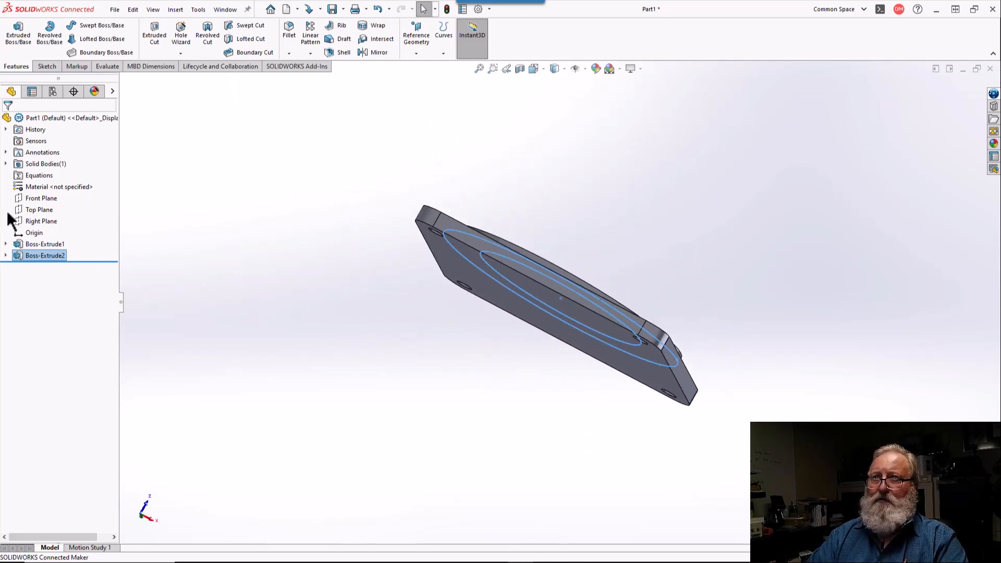
{"action": "left_click", "coordinate": [38, 208]}
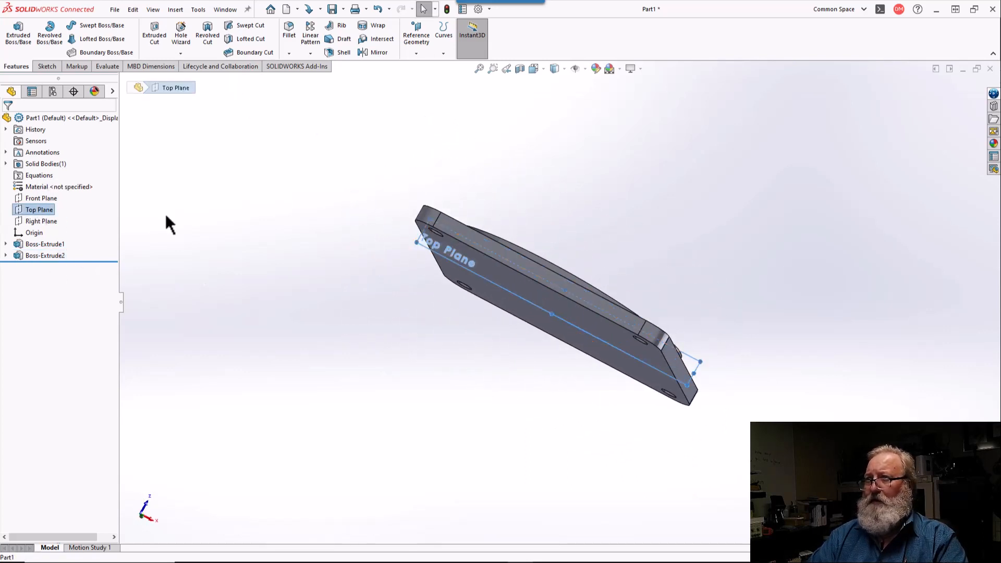
{"action": "left_click", "coordinate": [52, 67]}
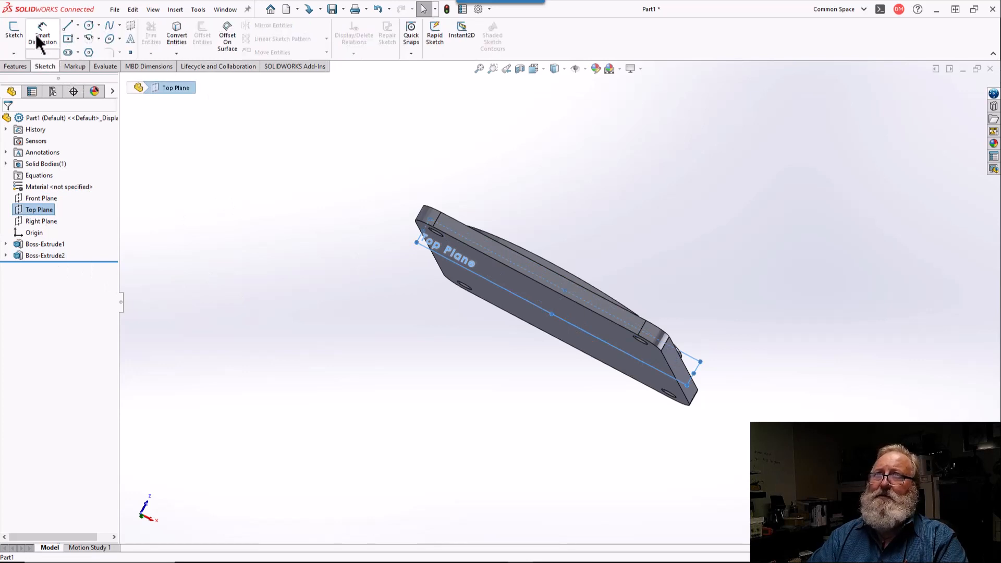
{"action": "left_click", "coordinate": [19, 29]}
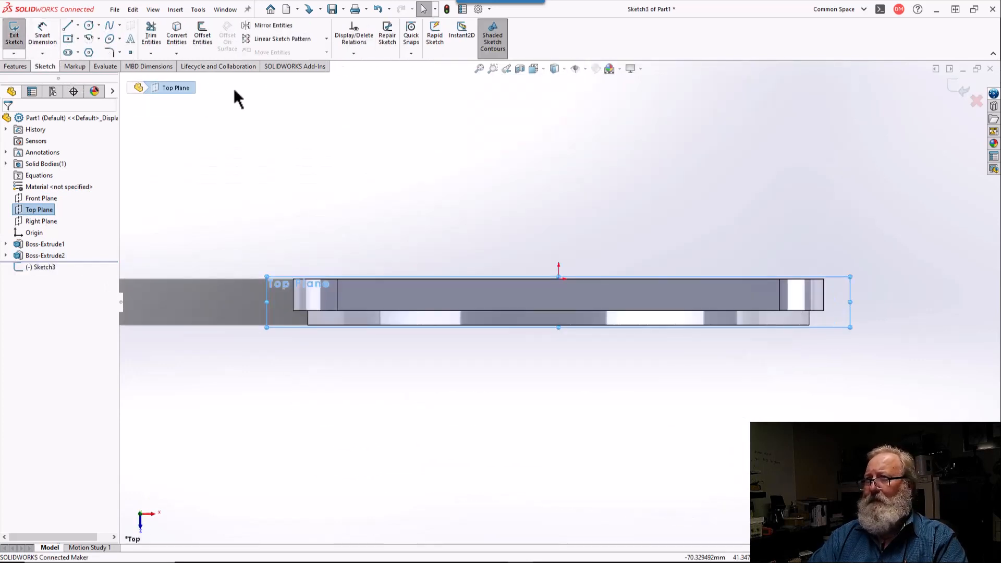
{"action": "scroll", "coordinate": [931, 343], "scroll_direction": "down", "scroll_amount": 3}
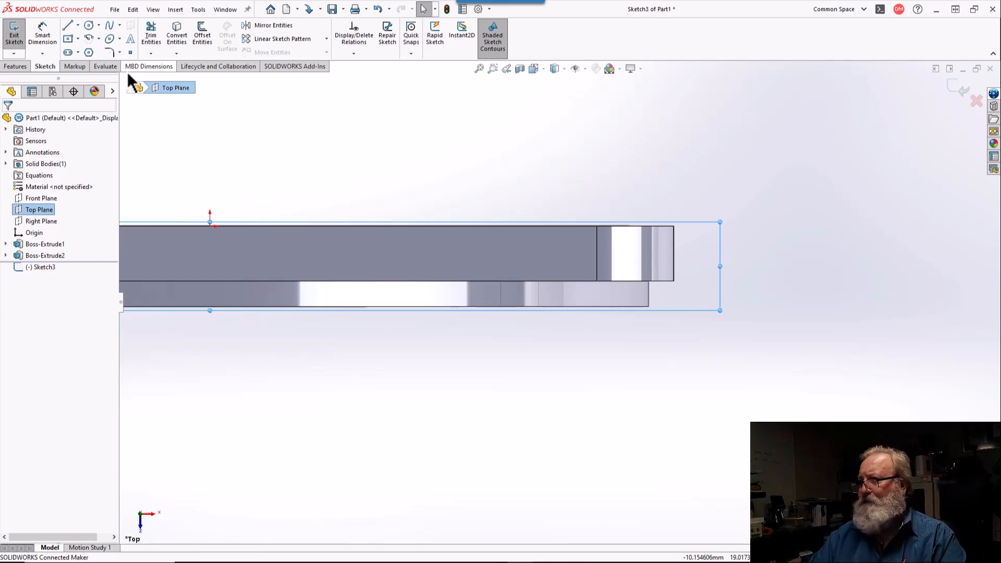
Step: Sketch a vertical line about 0.31 mm long down the ring's outer side from the corner where it meets the plate
{"action": "left_click", "coordinate": [68, 32]}
{"action": "scroll", "coordinate": [726, 323], "scroll_direction": "down", "scroll_amount": 4}
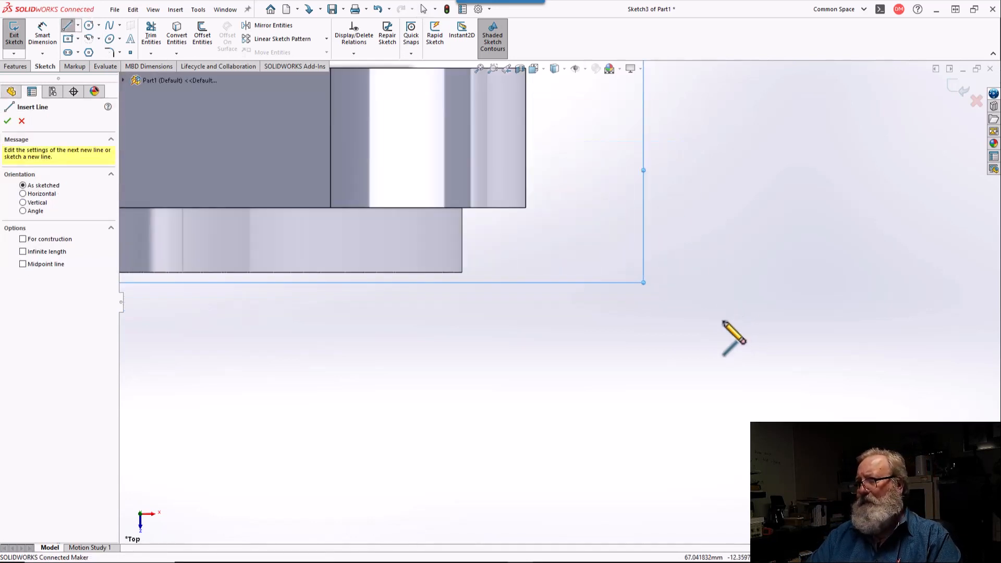
{"action": "left_click", "coordinate": [462, 207]}
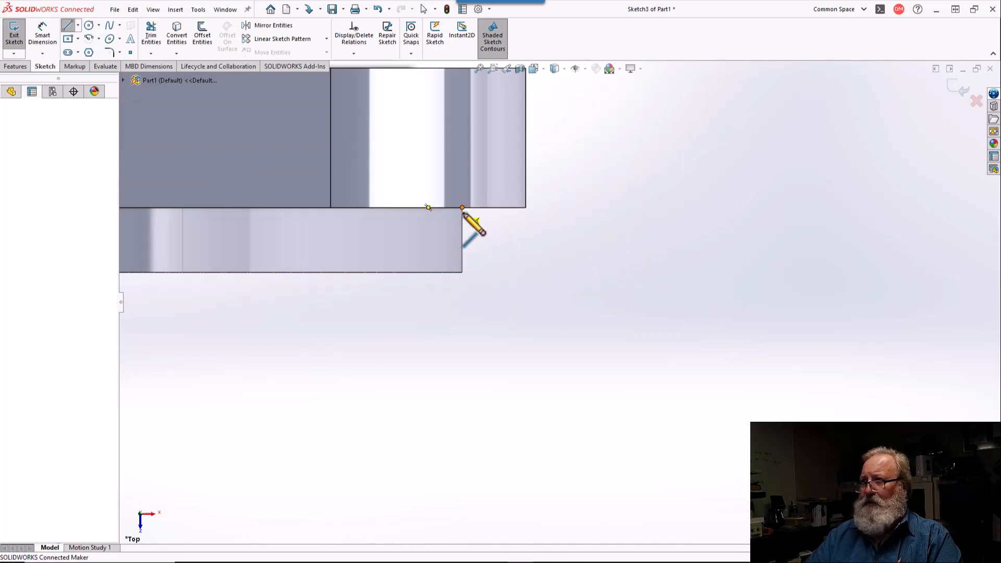
{"action": "double_click", "coordinate": [462, 241]}
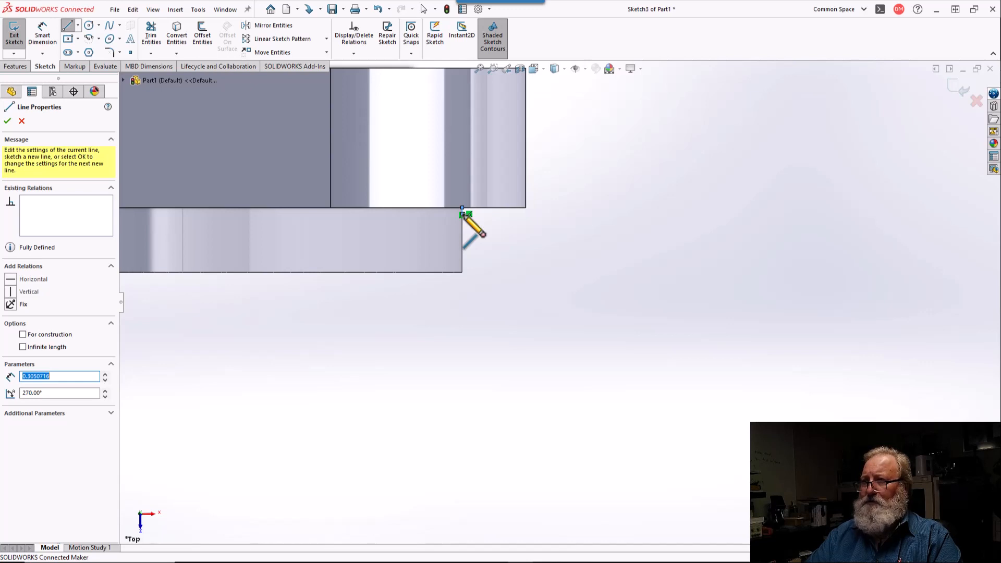
Step: Try a tangent arc of about 4.54 mm radius from the short line's end to the ring's face edge, and delete it
{"action": "left_click", "coordinate": [462, 209]}
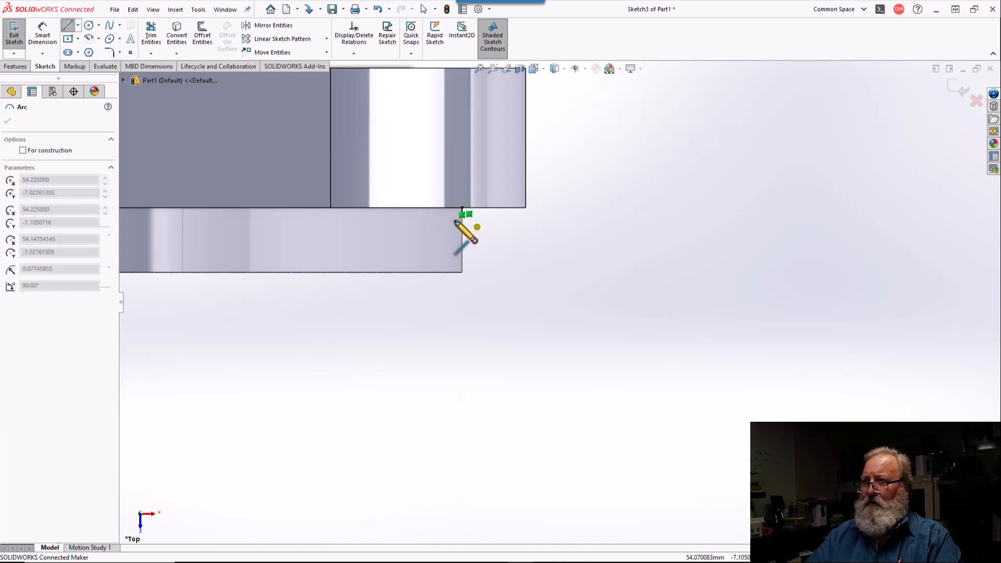
{"action": "left_click", "coordinate": [376, 272]}
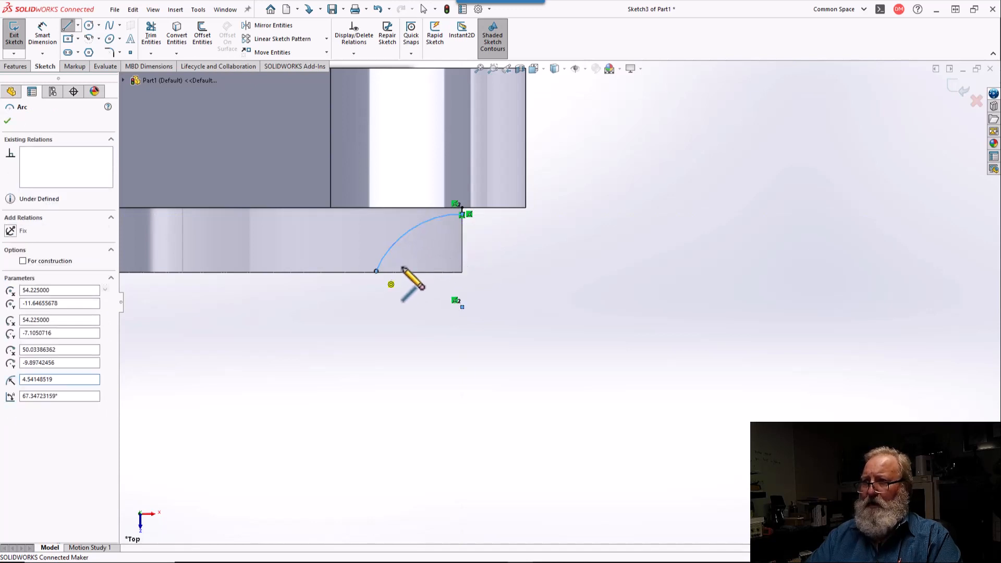
{"action": "key", "text": "Escape"}
{"action": "key", "text": "Escape"}
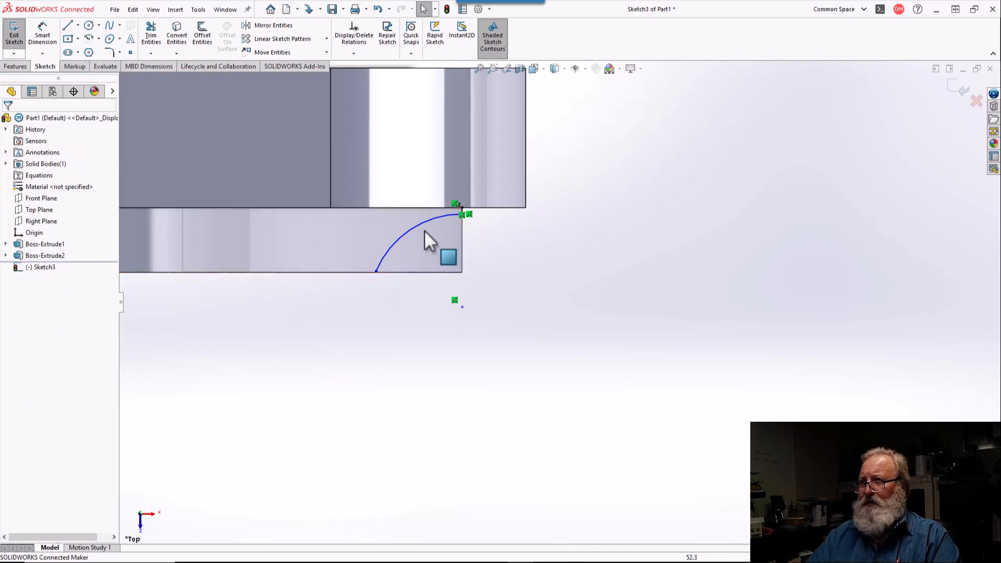
{"action": "left_click", "coordinate": [421, 226]}
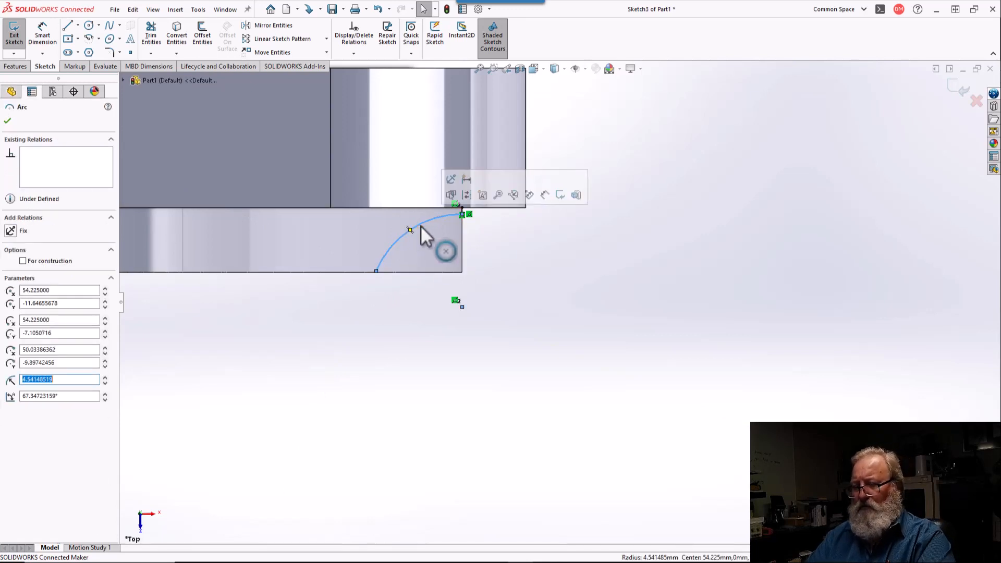
{"action": "key", "text": "Delete"}
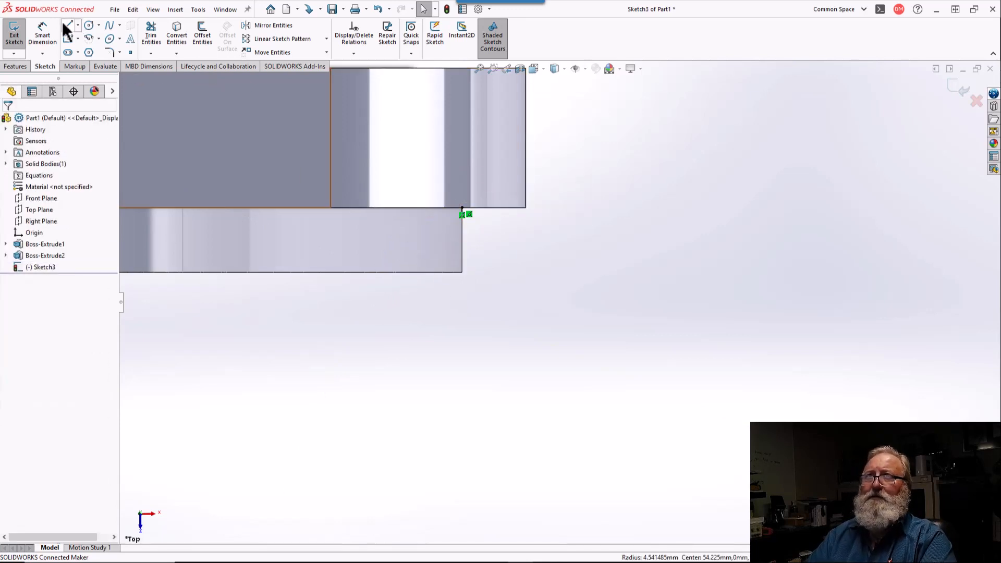
{"action": "left_click", "coordinate": [90, 39]}
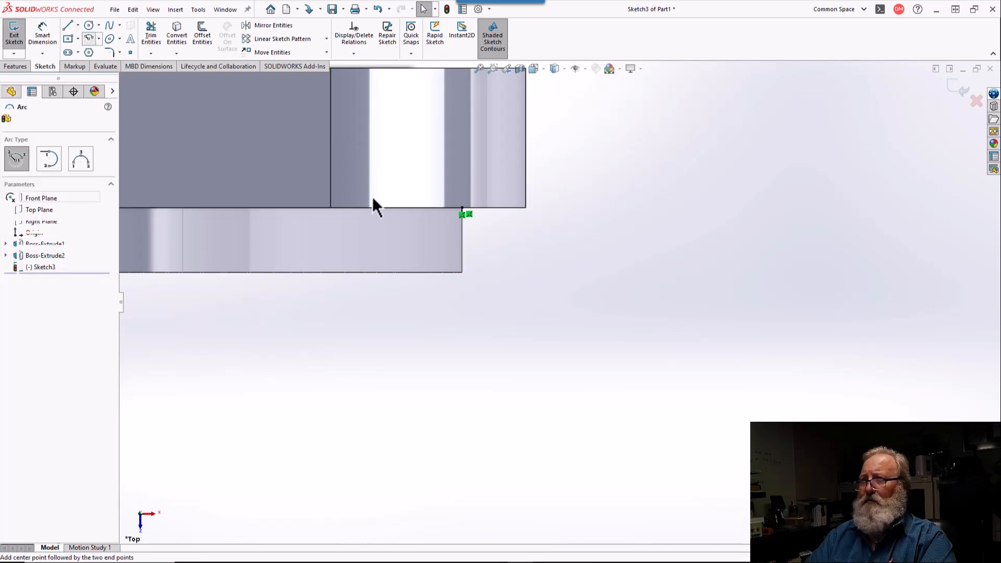
{"action": "scroll", "coordinate": [475, 250], "scroll_direction": "down", "scroll_amount": 3}
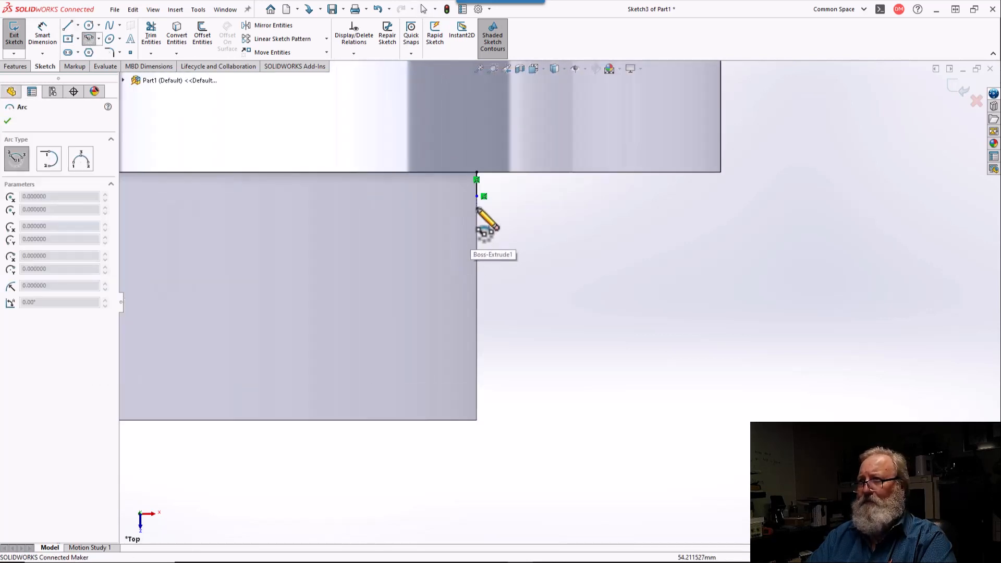
{"action": "left_click", "coordinate": [477, 197]}
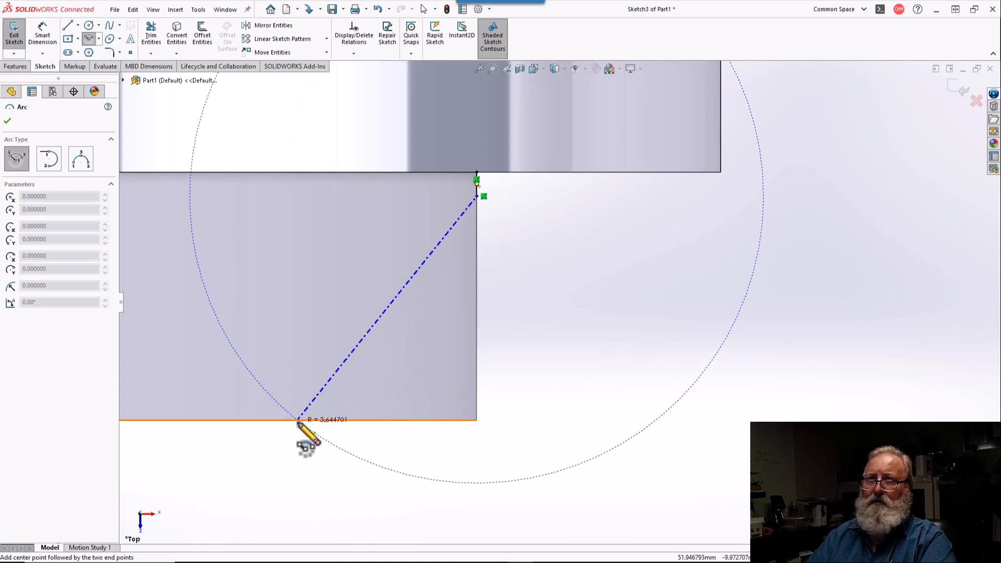
{"action": "key", "text": "Escape"}
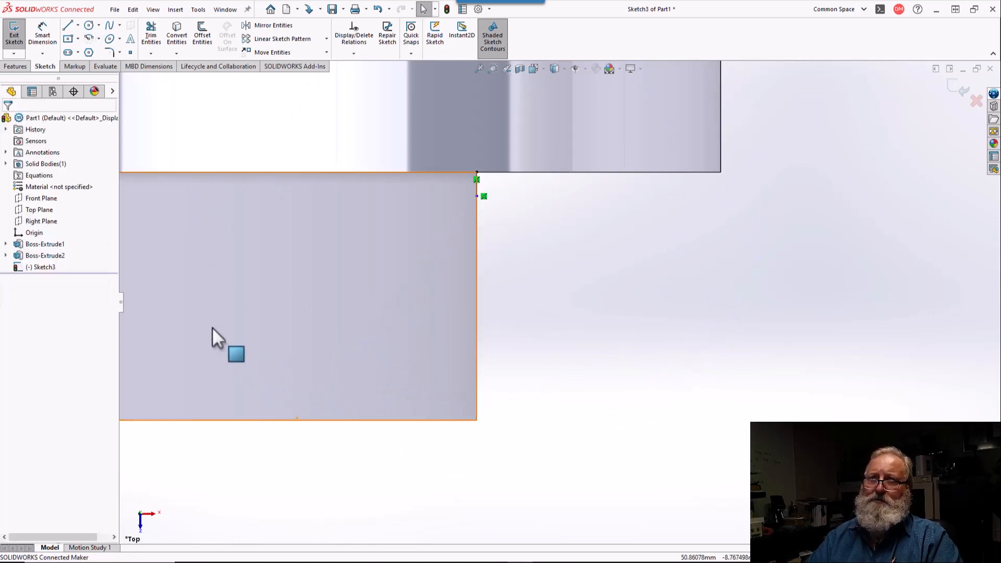
Step: Sketch a 3-point arc from the short line's lower end to the ring's face edge, bulging toward the ring's outer corner
{"action": "left_click", "coordinate": [91, 40]}
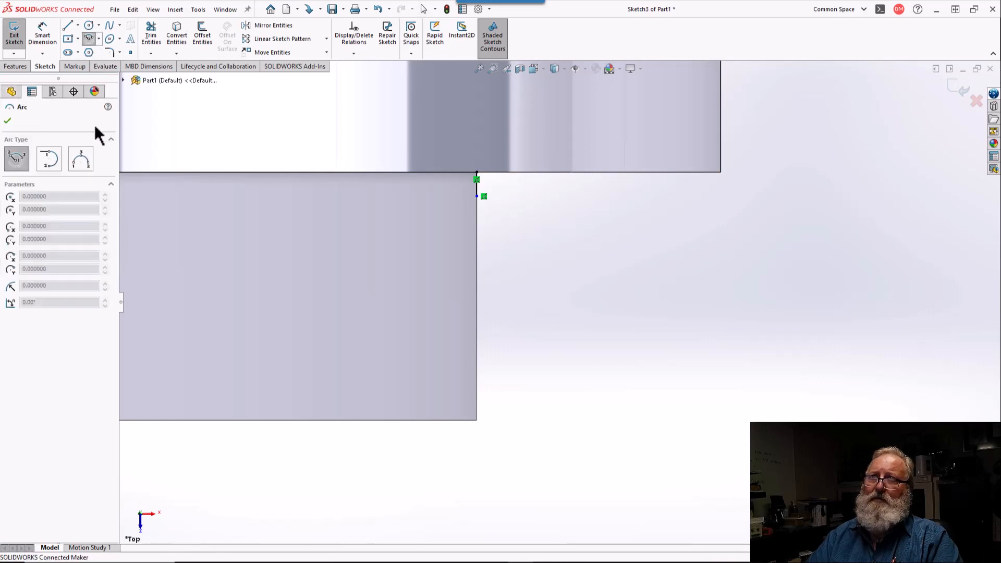
{"action": "left_click", "coordinate": [85, 154]}
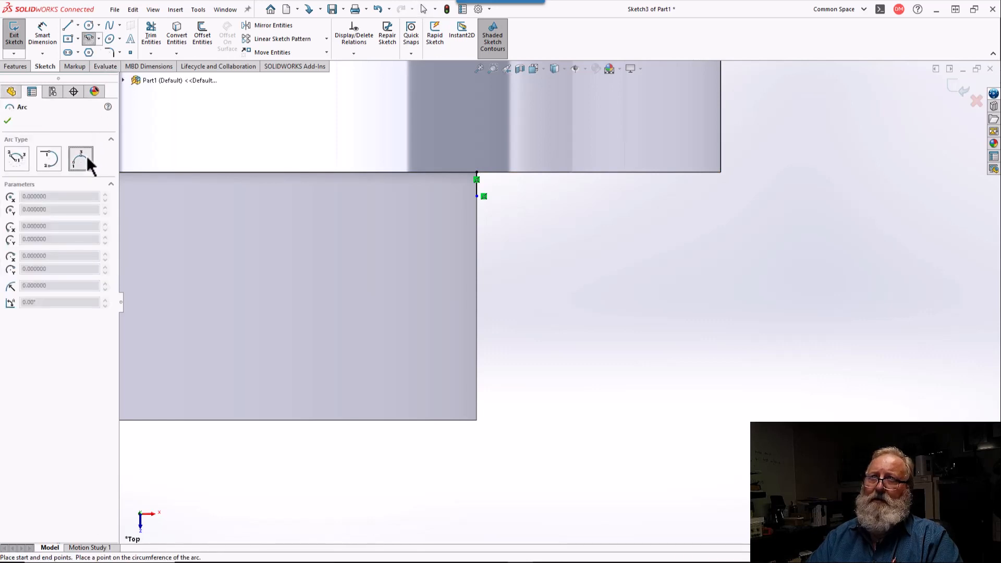
{"action": "left_click", "coordinate": [477, 196]}
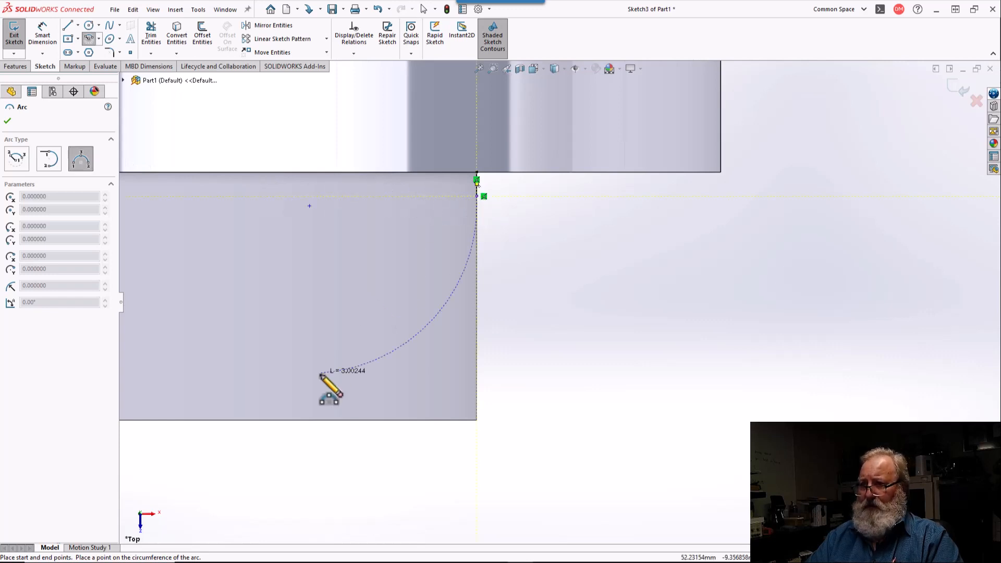
{"action": "left_click", "coordinate": [236, 421]}
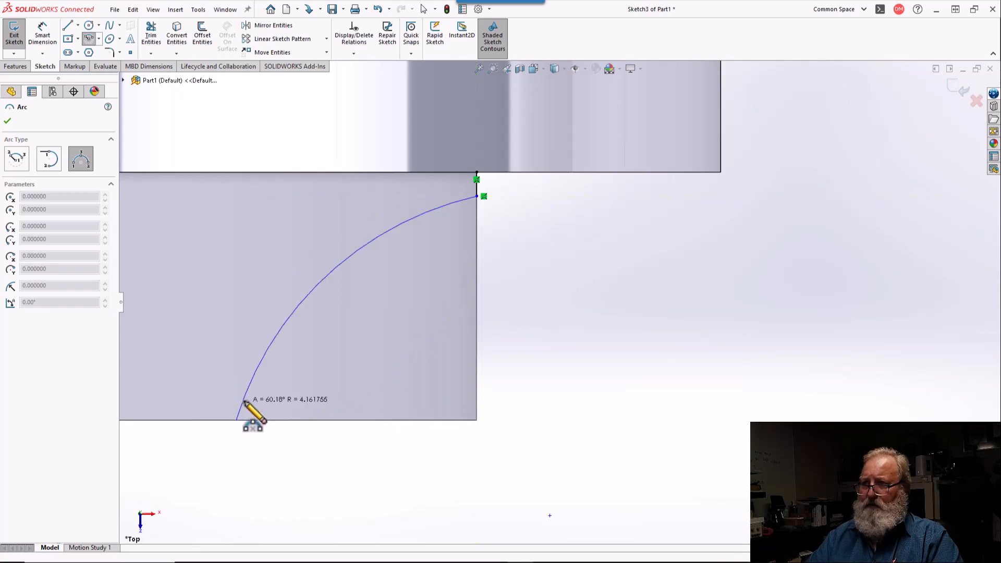
{"action": "left_click", "coordinate": [322, 384]}
{"action": "key", "text": "Escape"}
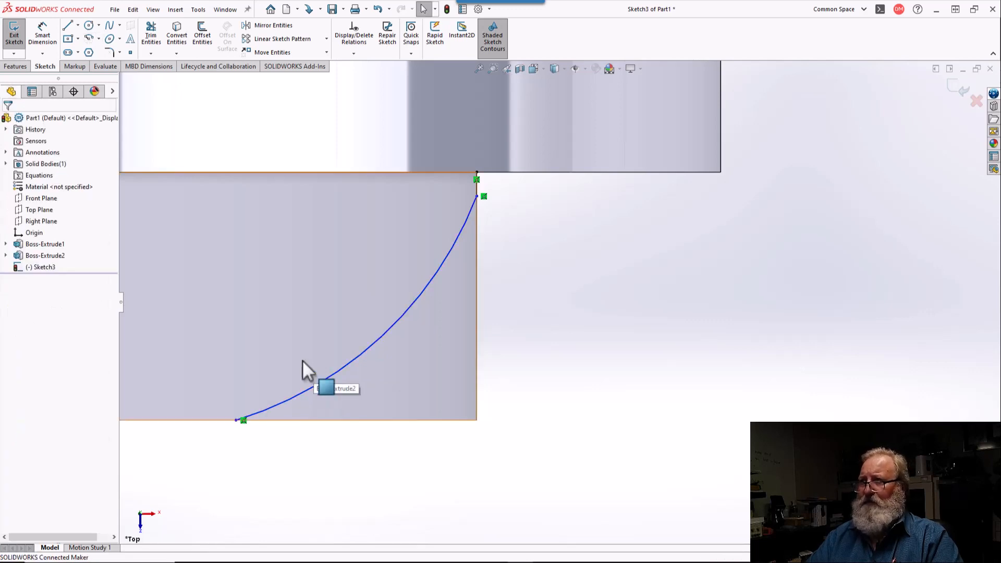
Step: Close the outer profile with a horizontal line along the ring's face edge to its corner and a vertical line to the arc's upper end
{"action": "left_click", "coordinate": [68, 26]}
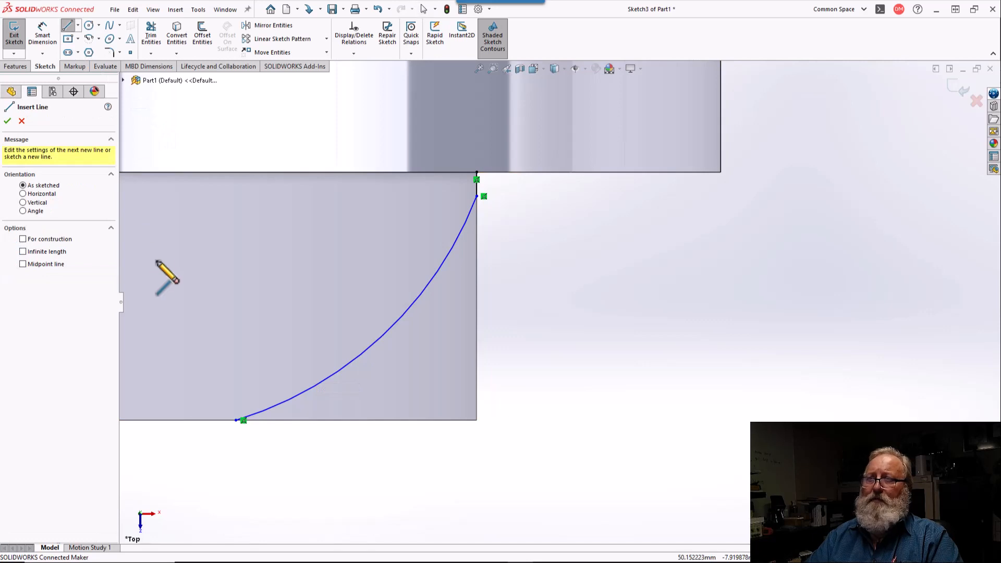
{"action": "left_click", "coordinate": [238, 420]}
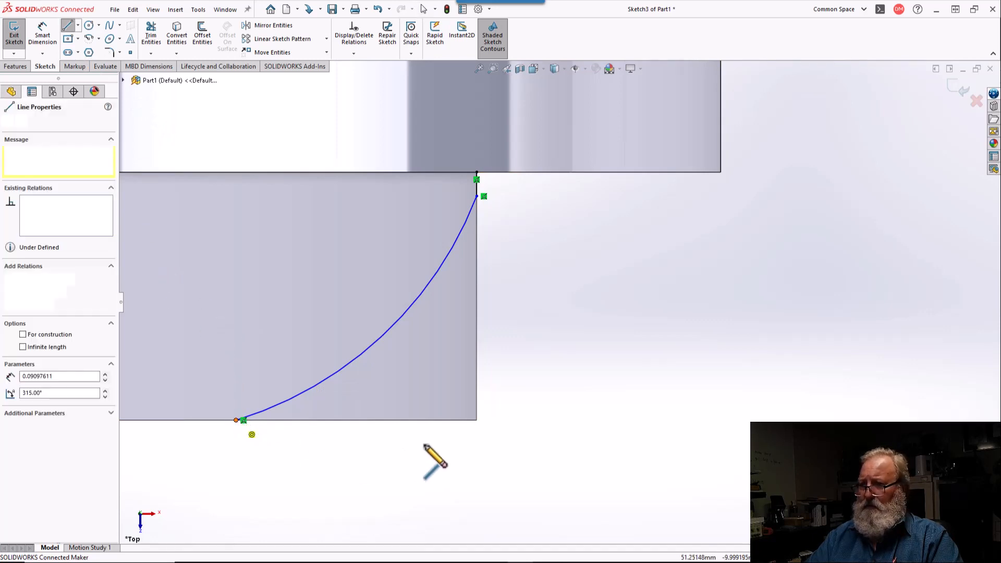
{"action": "left_click", "coordinate": [477, 420]}
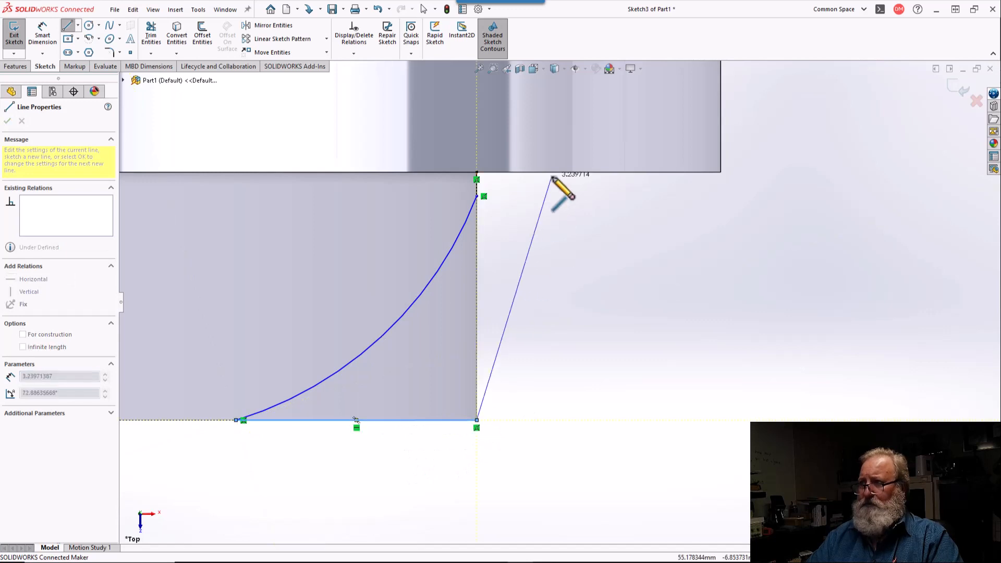
{"action": "left_click", "coordinate": [478, 197]}
{"action": "right_click", "coordinate": [477, 196]}
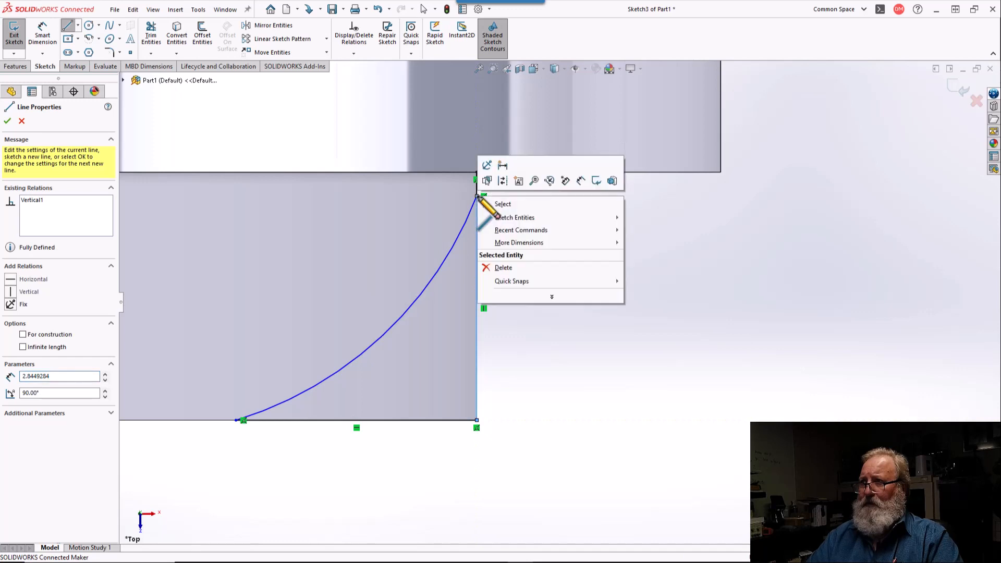
{"action": "left_click", "coordinate": [578, 280]}
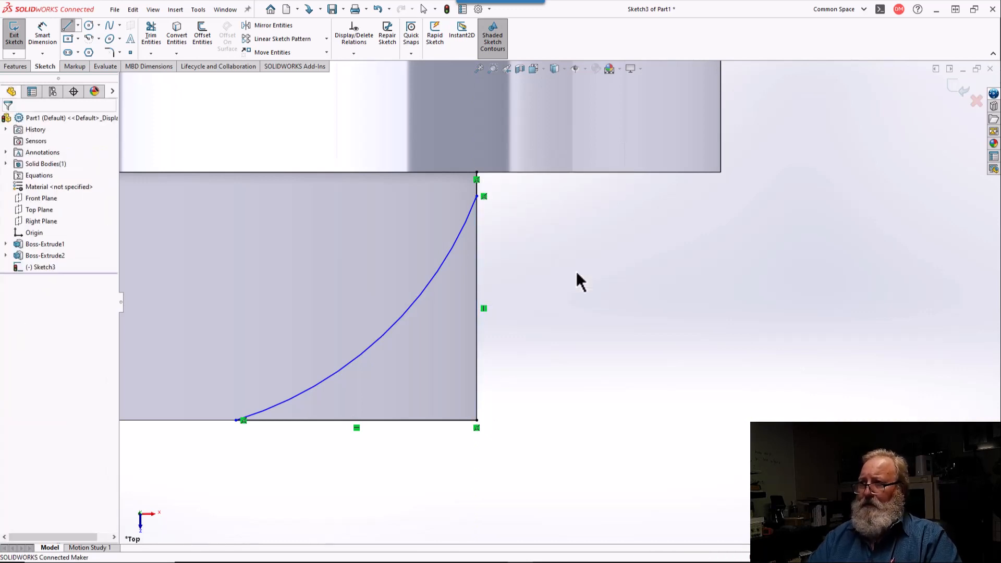
Step: Set the display style to wireframe
{"action": "scroll", "coordinate": [576, 282], "scroll_direction": "up", "scroll_amount": 8}
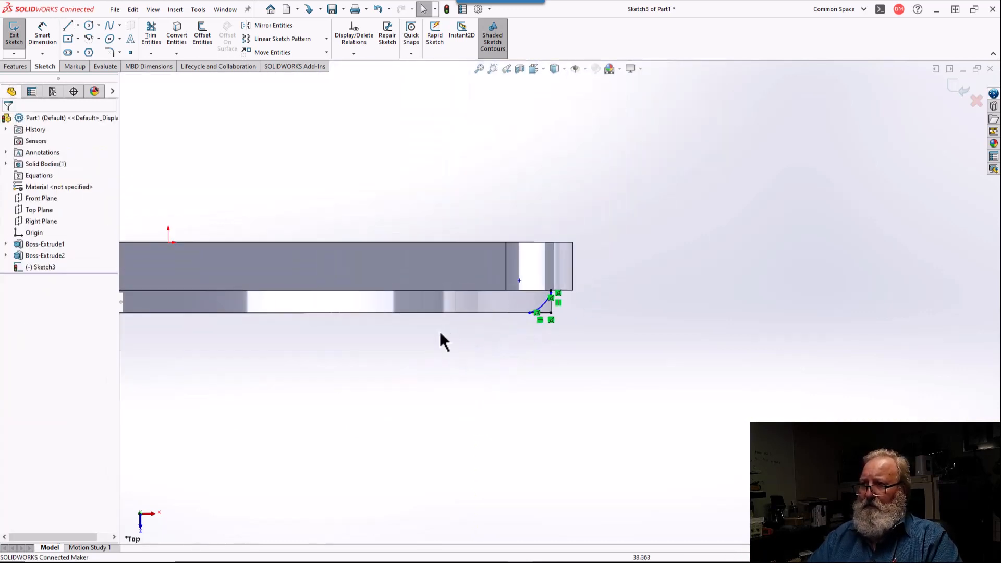
{"action": "left_click", "coordinate": [555, 68]}
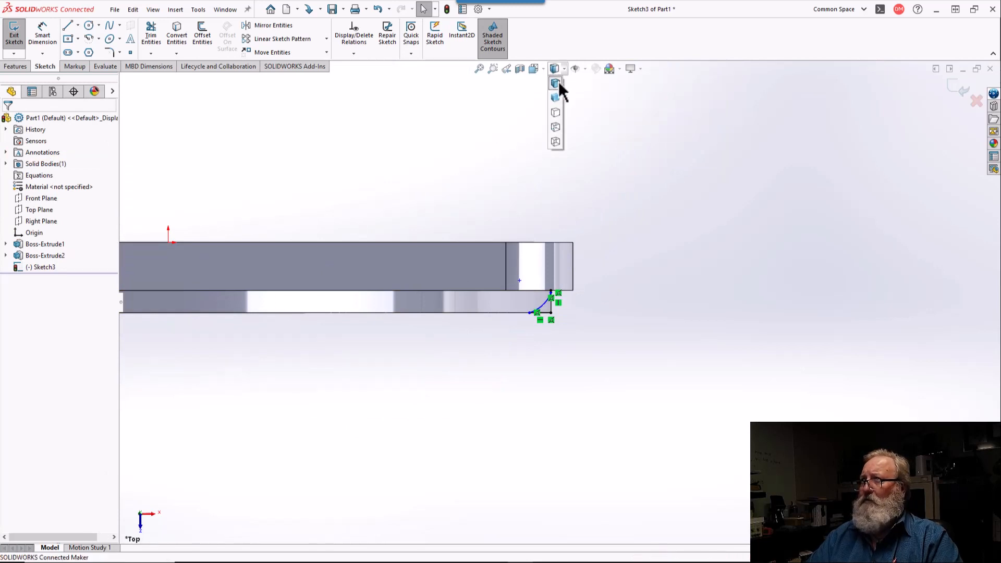
{"action": "left_click", "coordinate": [555, 142]}
Step: Sketch a 3-point arc of about 6.02 mm radius from the ring's inner side to its face edge, bulging toward the ring's inner corner
{"action": "scroll", "coordinate": [527, 307], "scroll_direction": "down", "scroll_amount": 4}
{"action": "scroll", "coordinate": [524, 298], "scroll_direction": "down", "scroll_amount": 1}
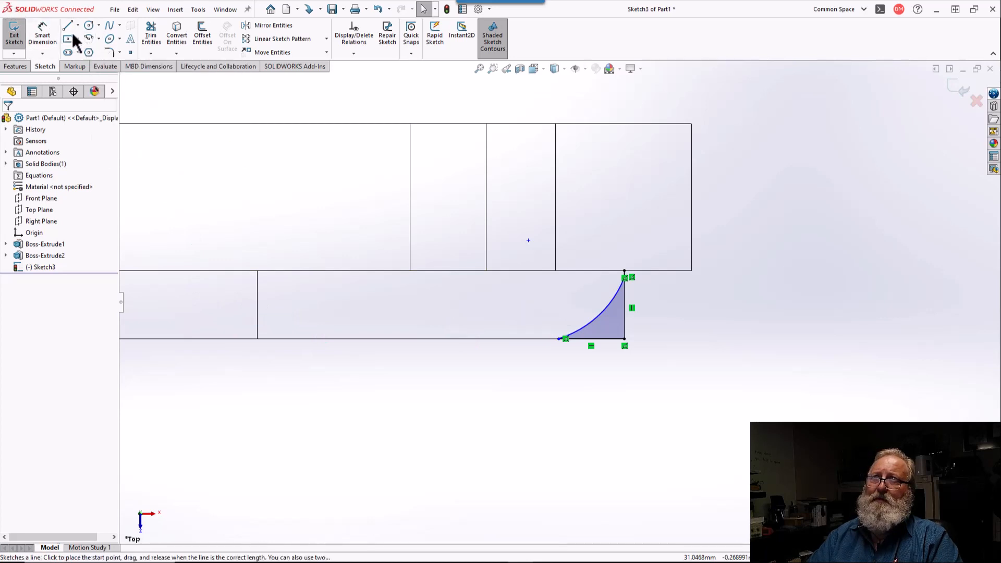
{"action": "left_click", "coordinate": [89, 39]}
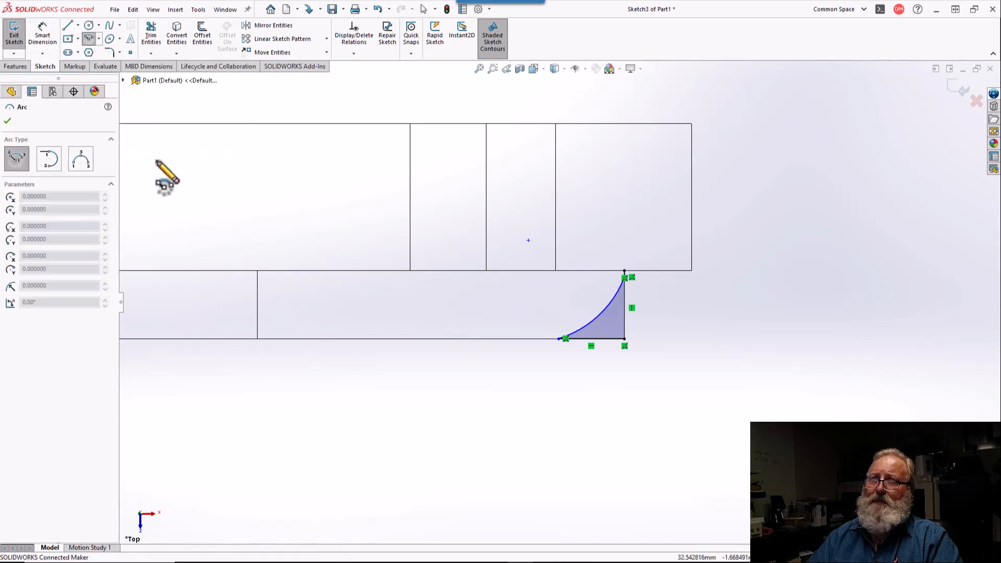
{"action": "left_click", "coordinate": [80, 163]}
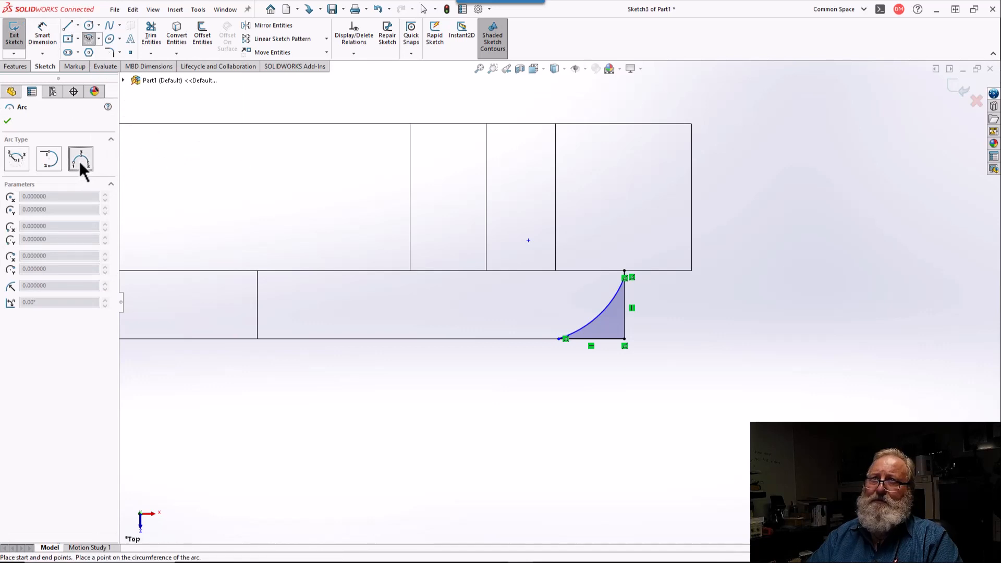
{"action": "left_click", "coordinate": [257, 277]}
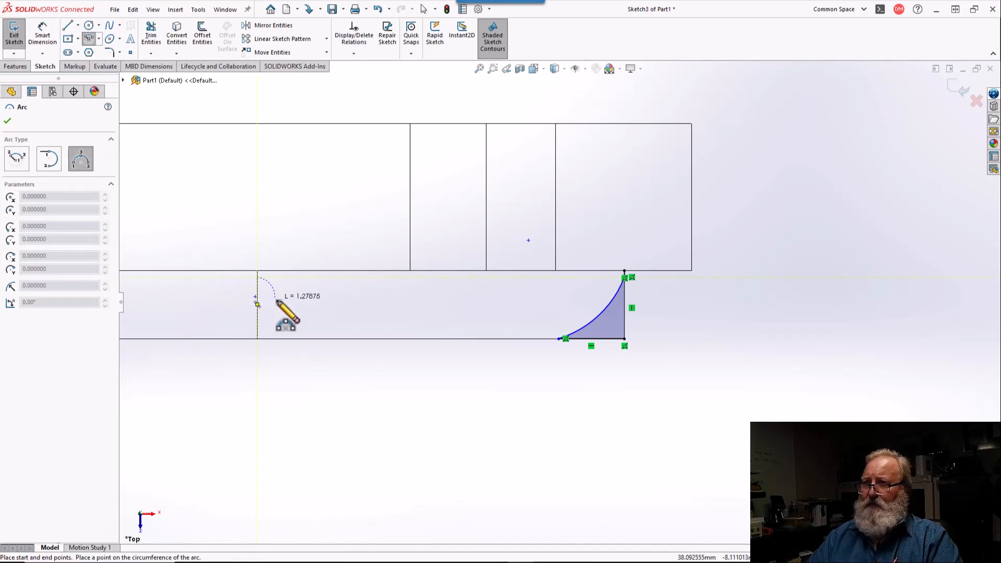
{"action": "left_click", "coordinate": [318, 339]}
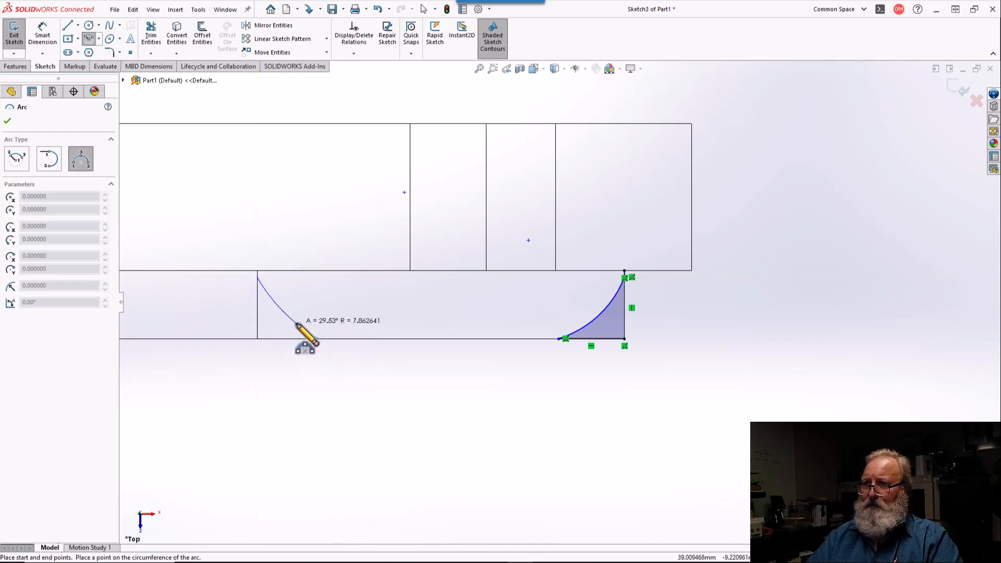
{"action": "left_click", "coordinate": [296, 327]}
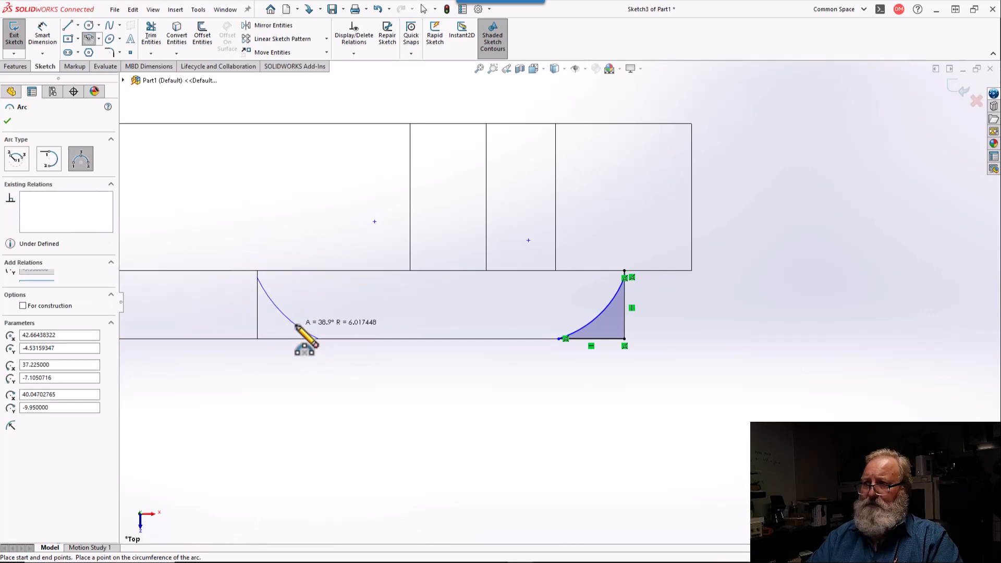
{"action": "key", "text": "Escape"}
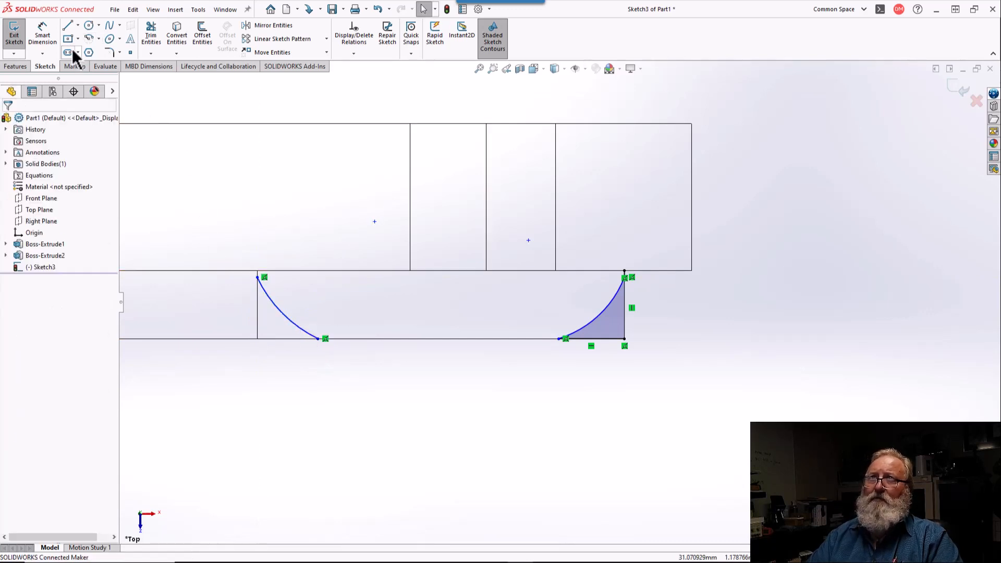
Step: Close the inner profile with a vertical line down the ring's inner side and a horizontal line along the face edge to the arc's end
{"action": "left_click", "coordinate": [67, 26]}
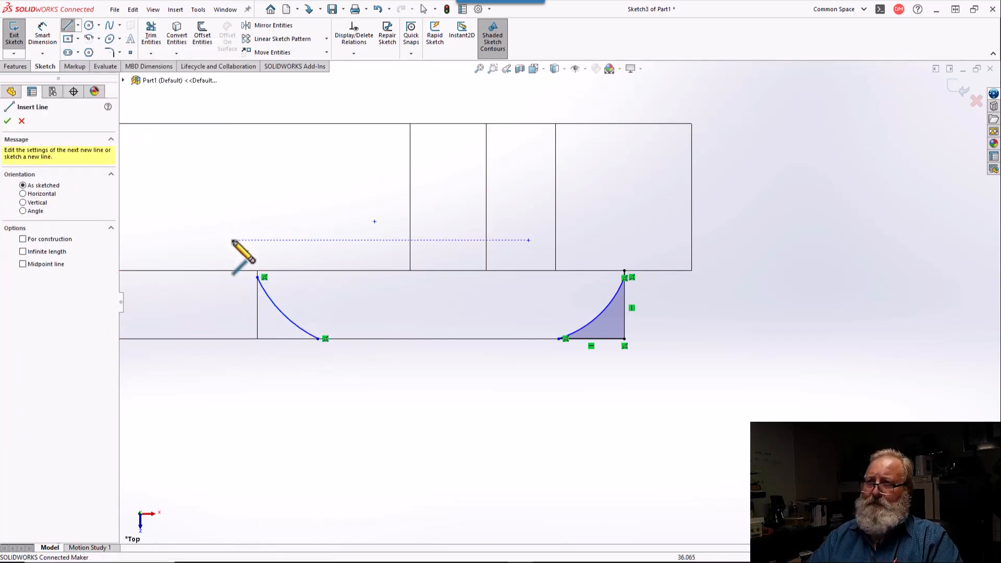
{"action": "left_click", "coordinate": [257, 277]}
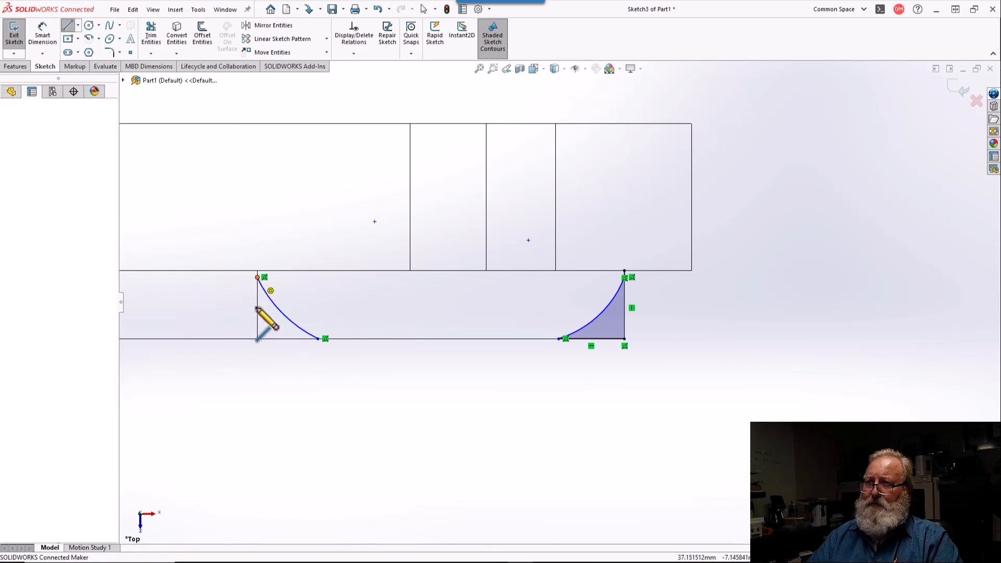
{"action": "left_click", "coordinate": [257, 340]}
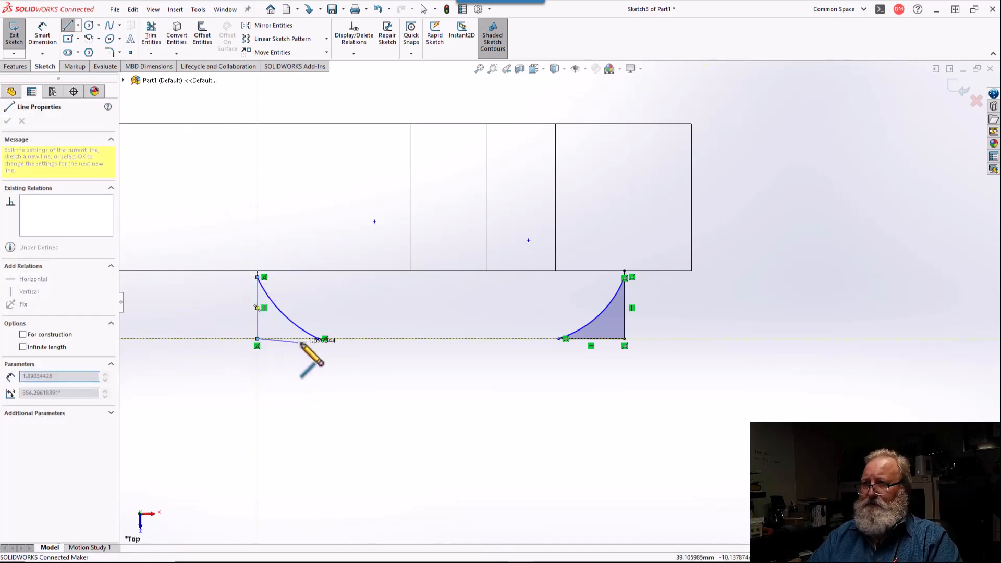
{"action": "left_click", "coordinate": [320, 339]}
{"action": "key", "text": "Escape"}
{"action": "key", "text": "Escape"}
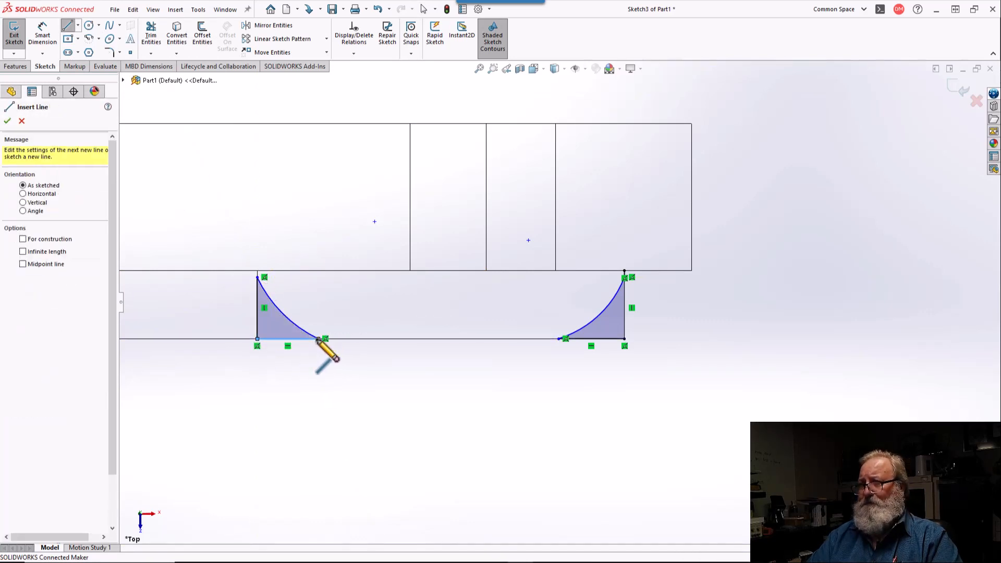
{"action": "left_click", "coordinate": [257, 278]}
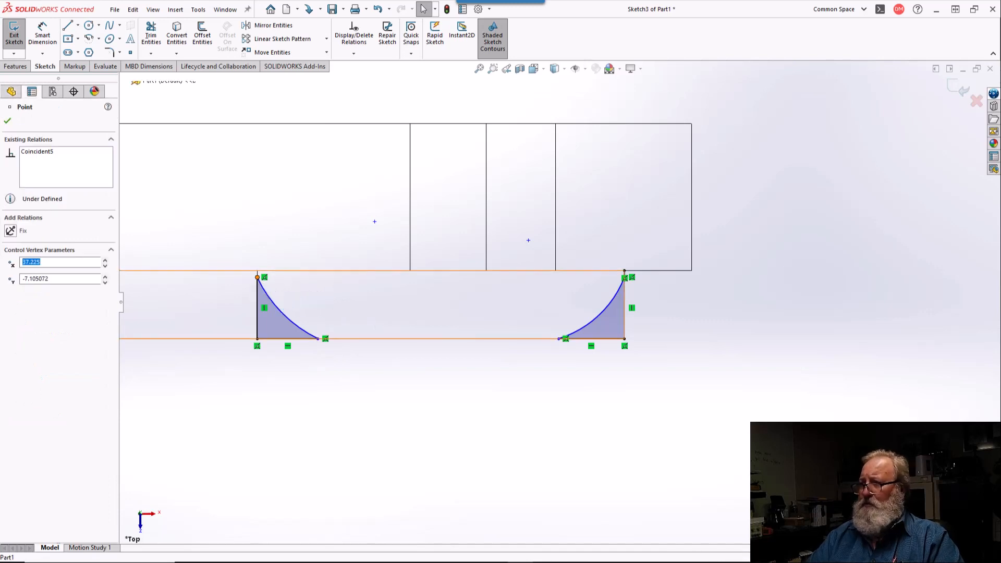
{"action": "left_click", "coordinate": [625, 272], "text": "ctrl"}
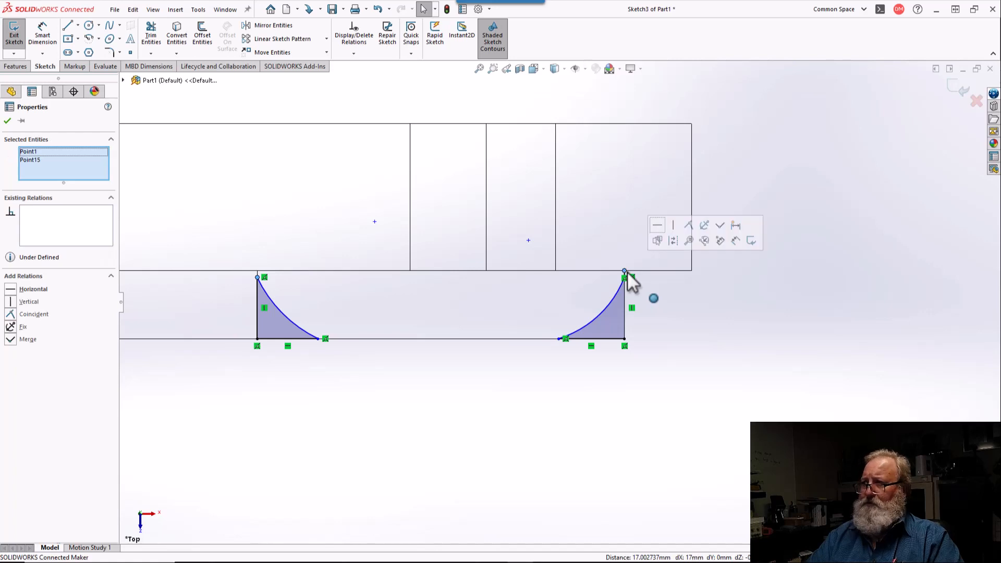
{"action": "scroll", "coordinate": [630, 288], "scroll_direction": "down", "scroll_amount": 3}
{"action": "key", "text": "Escape"}
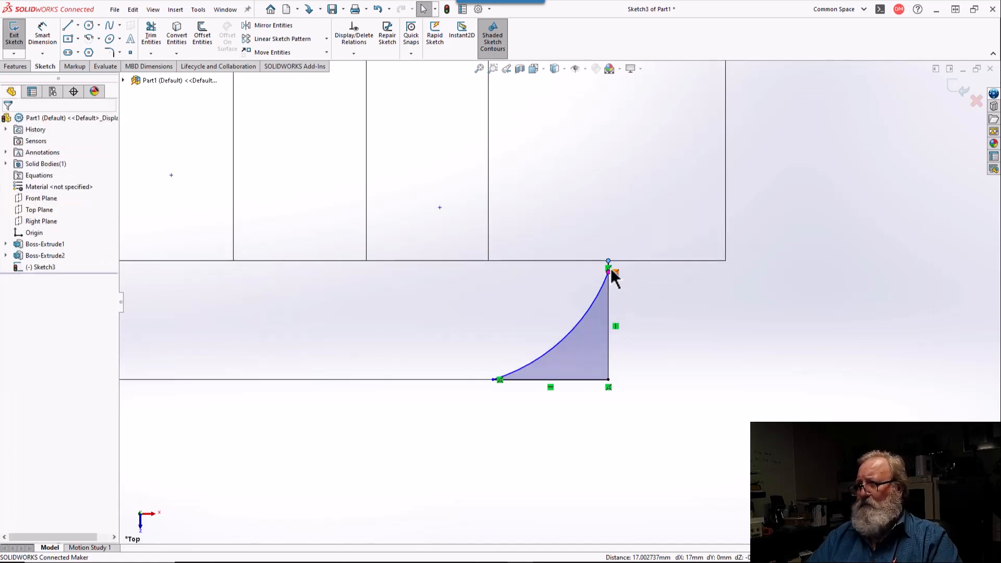
Step: Add a horizontal relation between the upper ends of the outer and inner arcs
{"action": "left_click", "coordinate": [611, 277]}
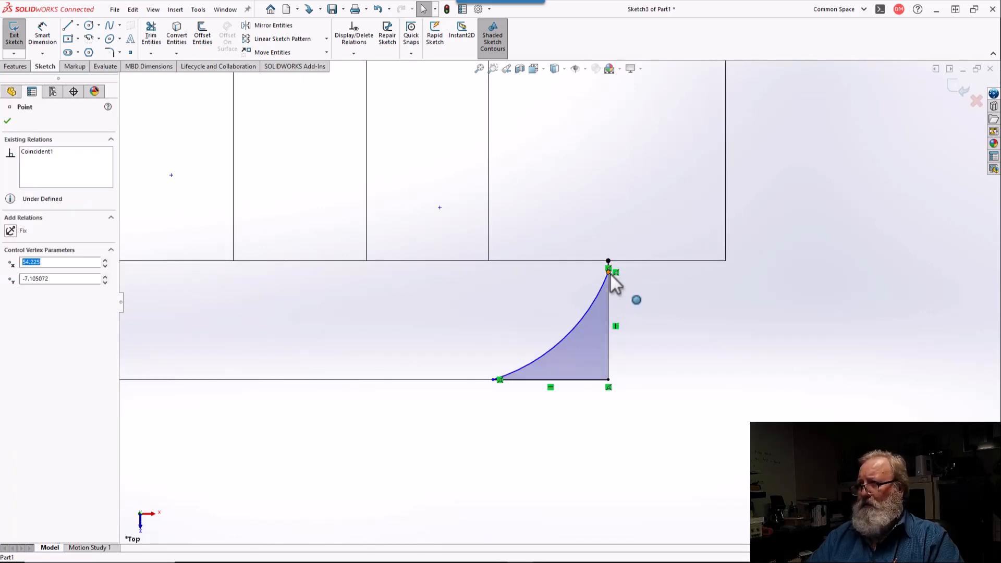
{"action": "scroll", "coordinate": [612, 279], "scroll_direction": "up", "scroll_amount": 3}
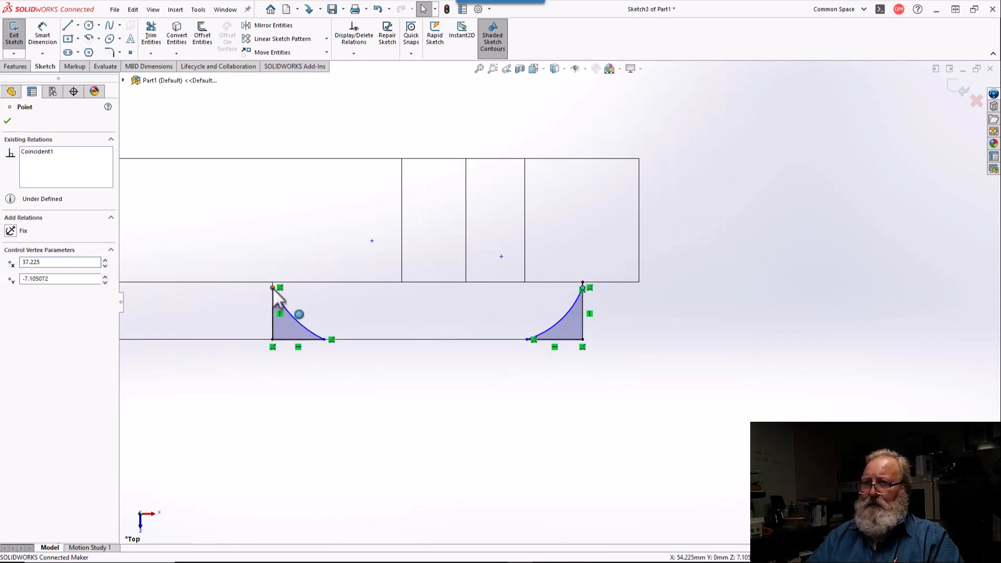
{"action": "left_click", "coordinate": [273, 288], "text": "ctrl"}
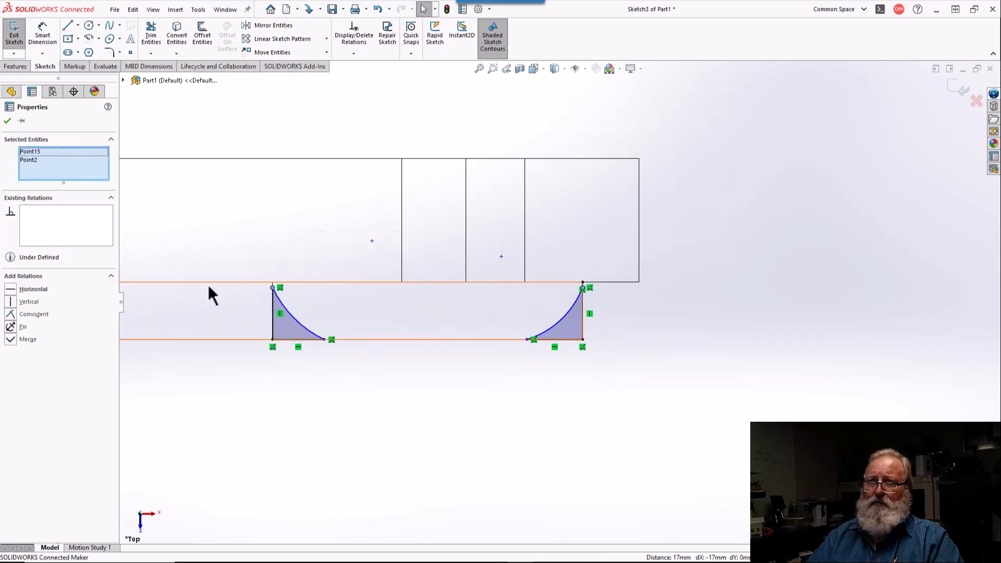
{"action": "left_click", "coordinate": [16, 291]}
{"action": "left_click", "coordinate": [237, 287]}
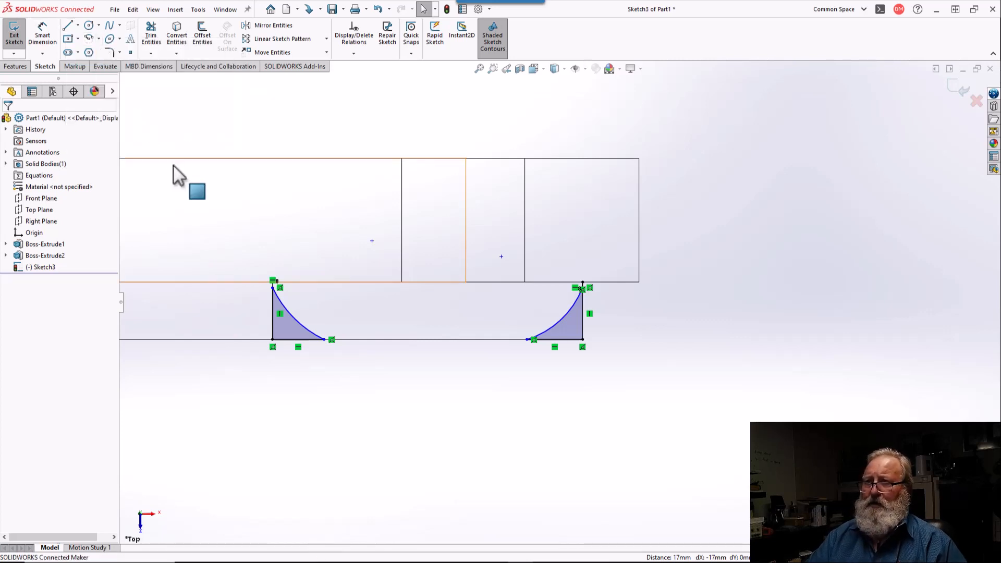
{"action": "left_click", "coordinate": [272, 288]}
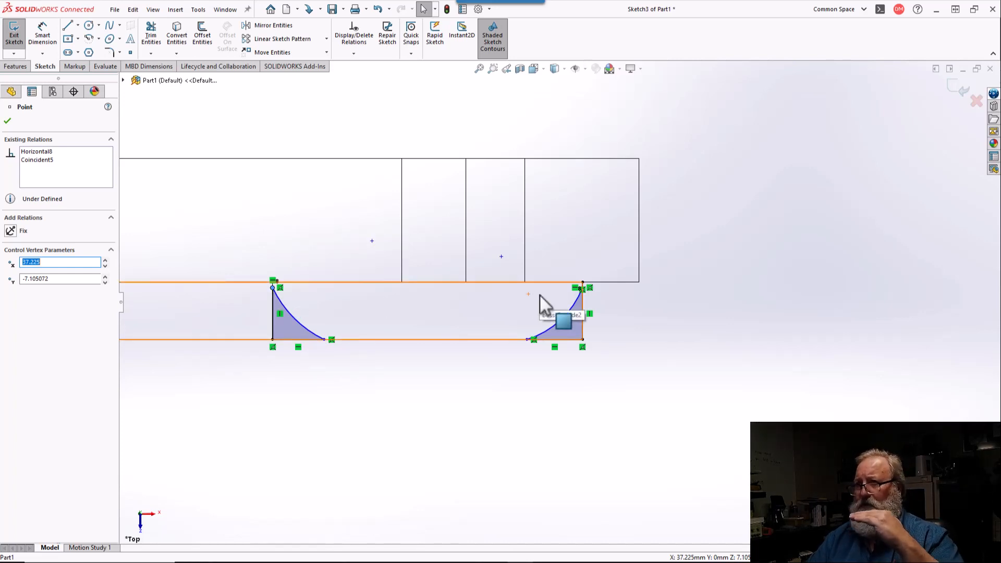
{"action": "key", "text": "Escape"}
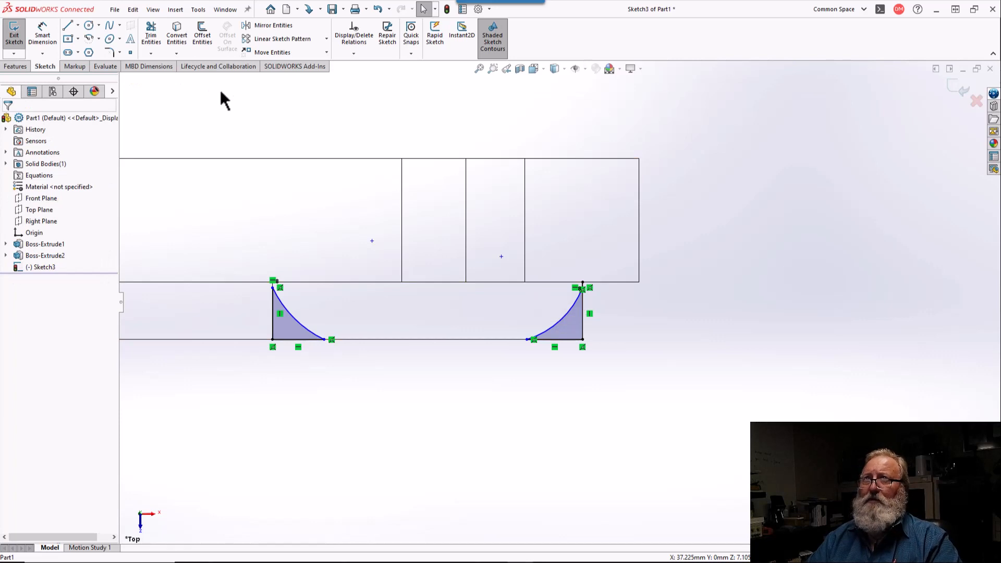
Step: Try a 17 mm horizontal construction line joining the two arcs' upper ends, test its movement, and delete it
{"action": "left_click", "coordinate": [78, 25]}
{"action": "left_click", "coordinate": [73, 52]}
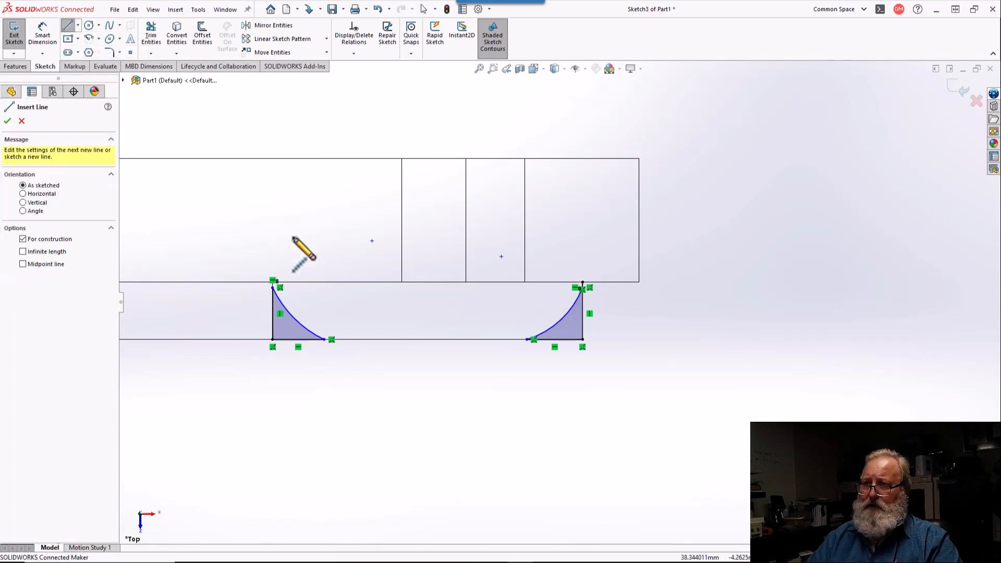
{"action": "left_click", "coordinate": [272, 288]}
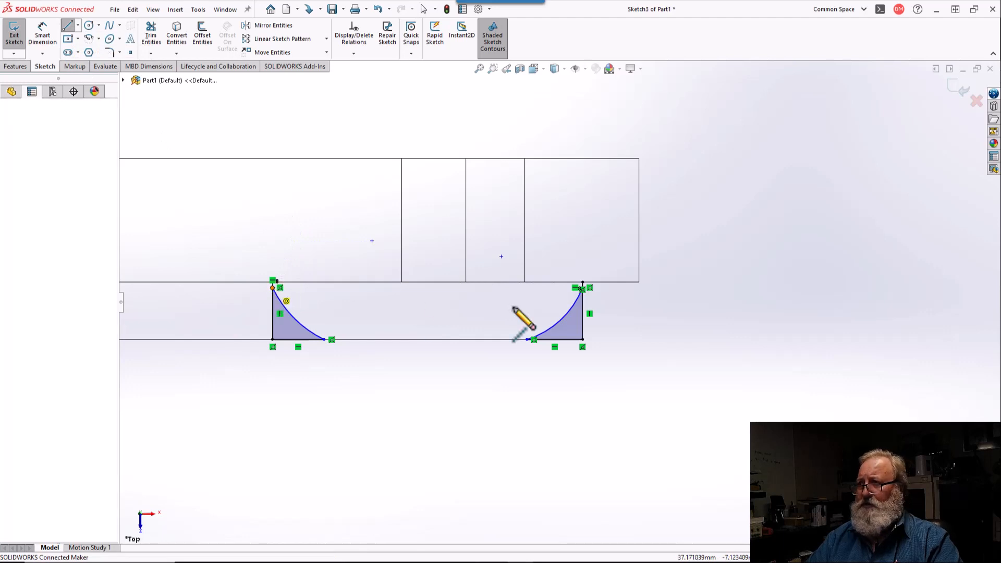
{"action": "left_click", "coordinate": [583, 288]}
{"action": "key", "text": "Escape"}
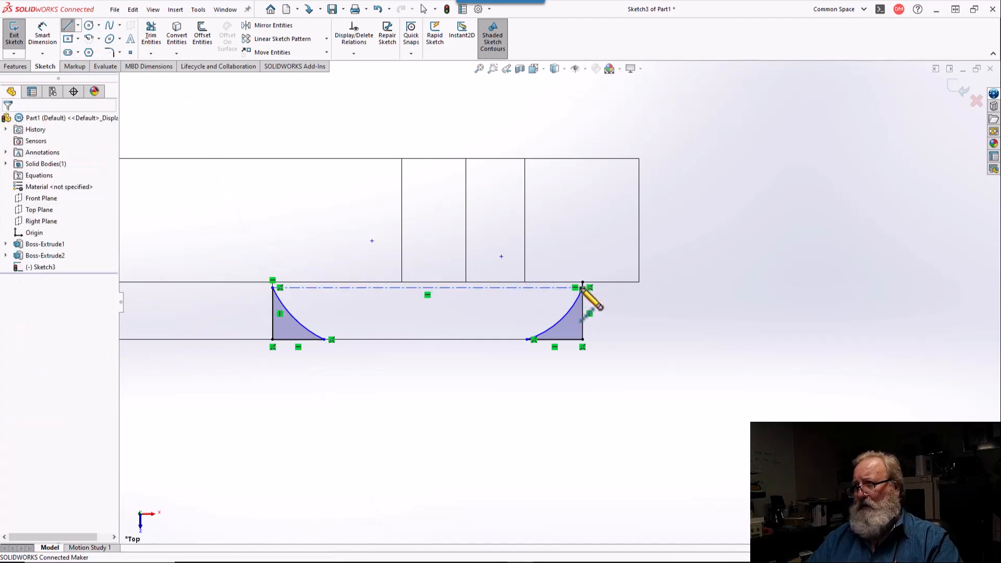
{"action": "left_click", "coordinate": [490, 288]}
{"action": "mouse_move", "coordinate": [489, 289]}
{"action": "left_mouse_down"}
{"action": "mouse_move", "coordinate": [490, 303]}
{"action": "mouse_move", "coordinate": [490, 291]}
{"action": "left_mouse_up"}
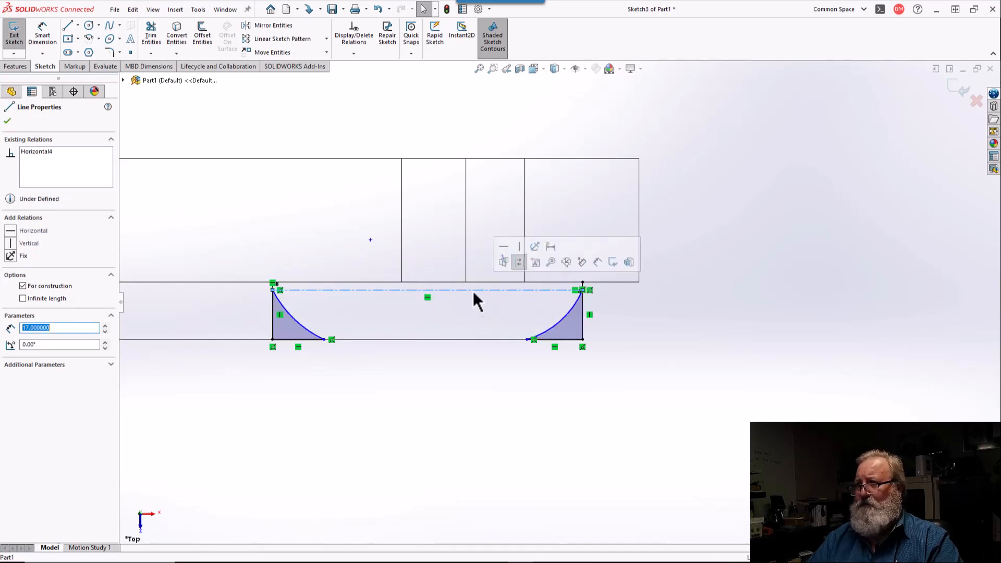
{"action": "key", "text": "Delete"}
Step: Delete the short vertical line between the plate's edge and the outer arc's upper end
{"action": "scroll", "coordinate": [554, 312], "scroll_direction": "down", "scroll_amount": 3}
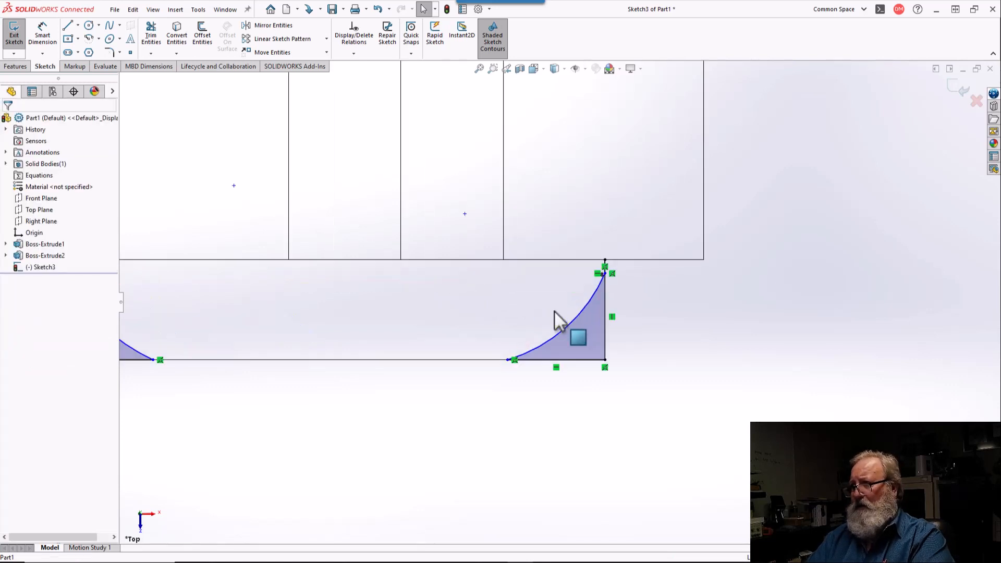
{"action": "scroll", "coordinate": [555, 313], "scroll_direction": "down", "scroll_amount": 3}
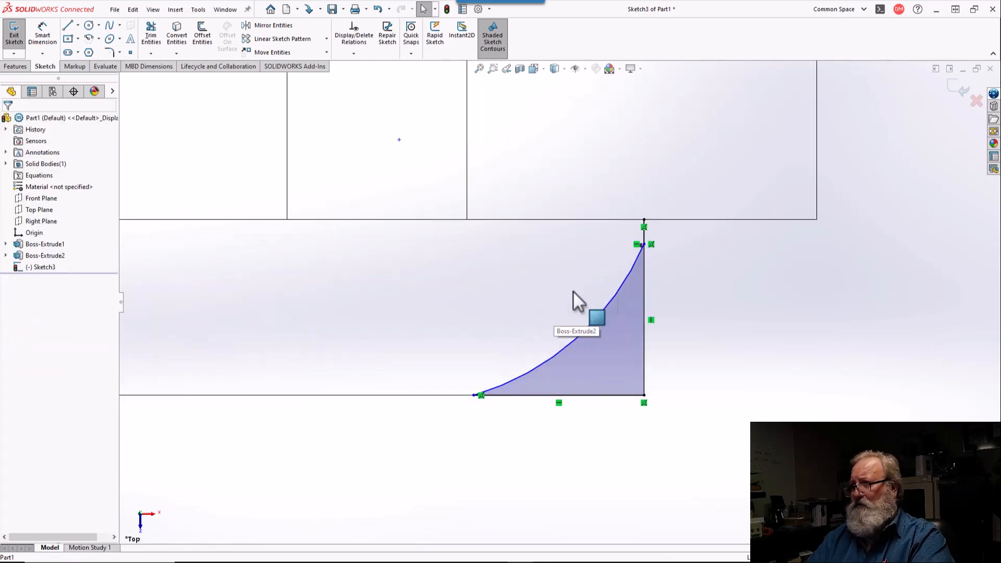
{"action": "left_click", "coordinate": [646, 241]}
{"action": "key", "text": "Delete"}
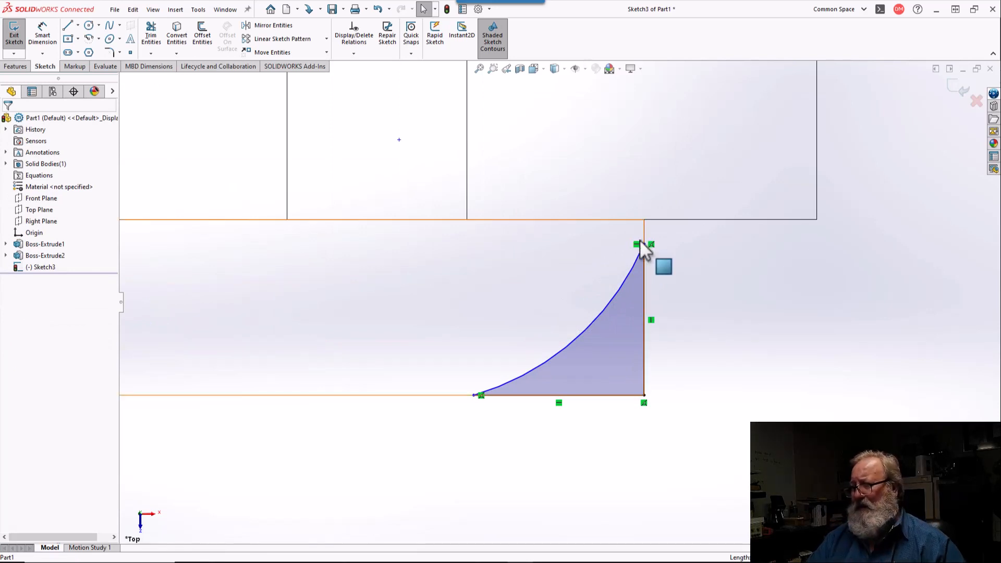
{"action": "scroll", "coordinate": [597, 291], "scroll_direction": "up", "scroll_amount": 5}
{"action": "scroll", "coordinate": [382, 427], "scroll_direction": "down", "scroll_amount": 3}
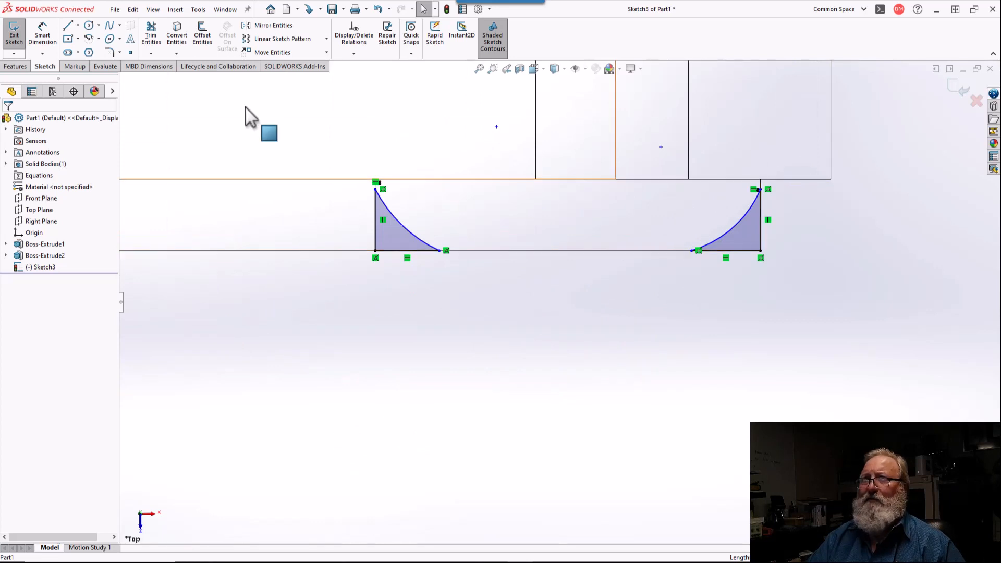
Step: Draw a horizontal construction line about 11.12 mm long between the lower ends of the inner and outer arcs
{"action": "left_click", "coordinate": [78, 25]}
{"action": "left_click", "coordinate": [83, 53]}
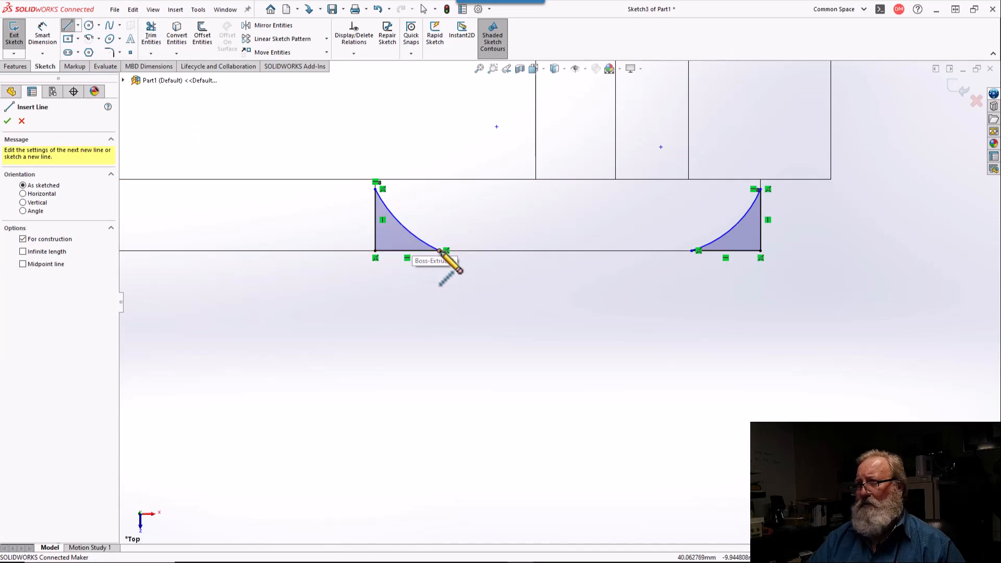
{"action": "left_click", "coordinate": [440, 252]}
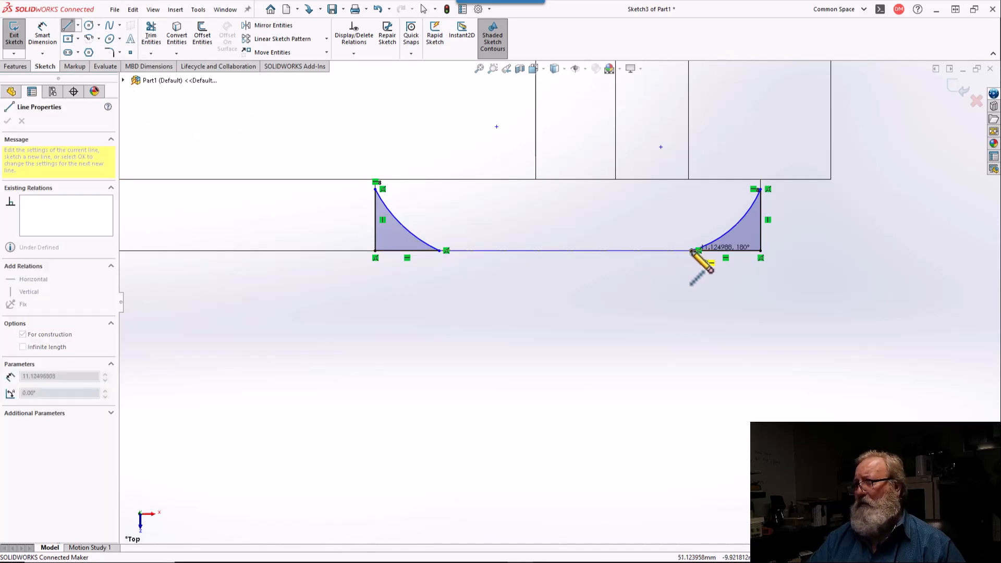
{"action": "left_click", "coordinate": [694, 252]}
{"action": "key", "text": "Escape"}
{"action": "key", "text": "Escape"}
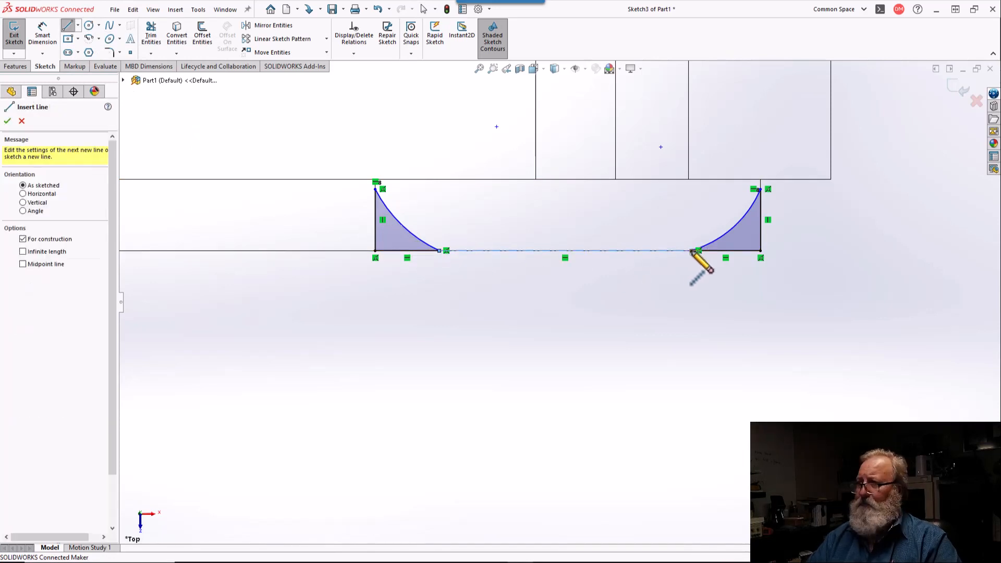
Step: Place a sketch point at the midpoint of the lower construction line between the two arcs
{"action": "left_click", "coordinate": [78, 26]}
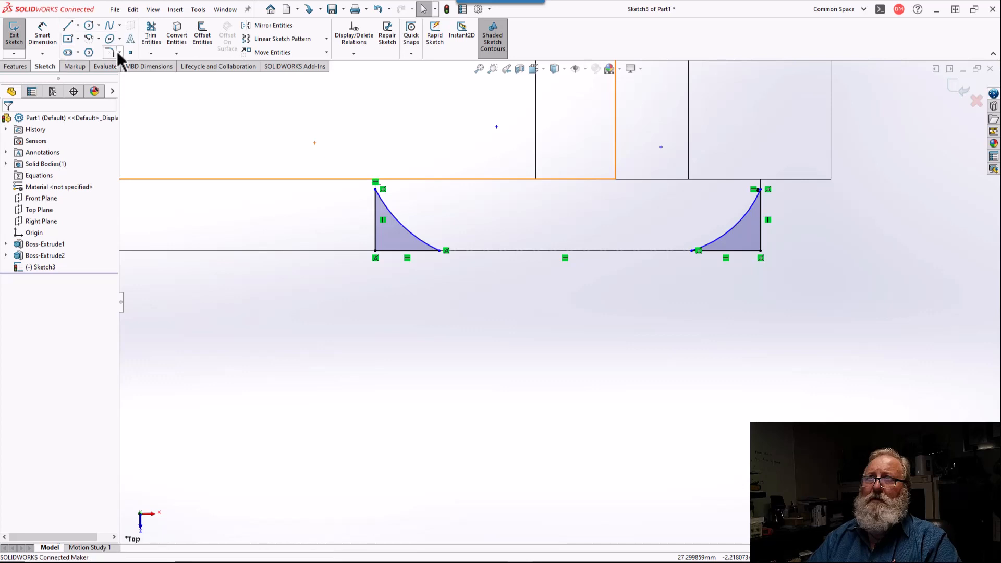
{"action": "left_click", "coordinate": [131, 52]}
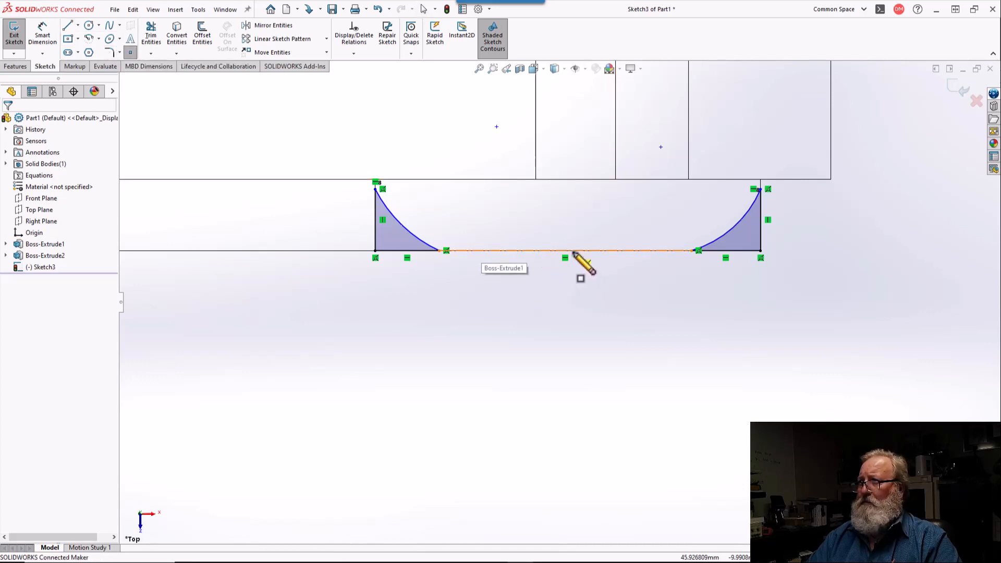
{"action": "left_click", "coordinate": [565, 251]}
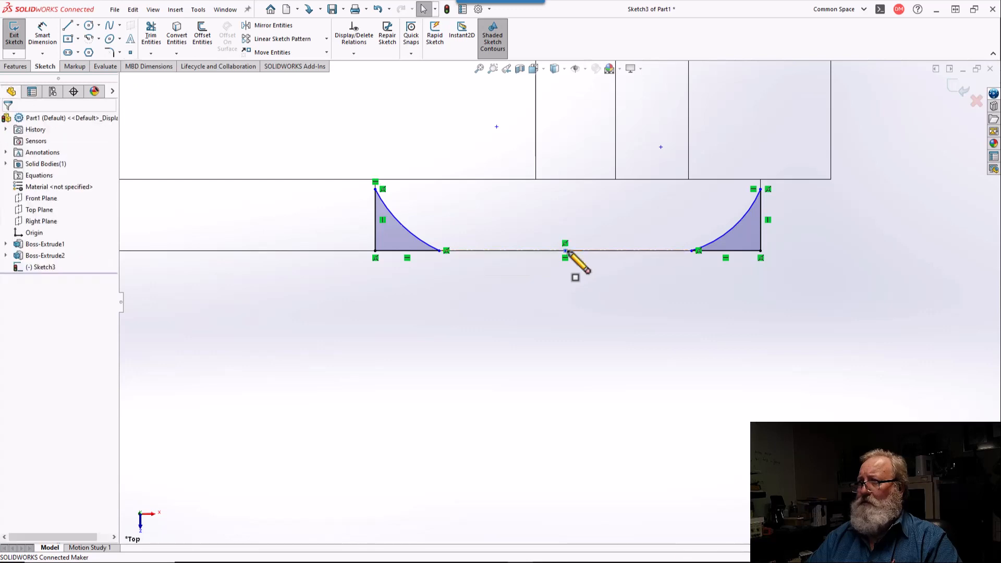
{"action": "mouse_move", "coordinate": [565, 250]}
{"action": "left_mouse_down"}
{"action": "mouse_move", "coordinate": [597, 253]}
{"action": "mouse_move", "coordinate": [535, 250]}
{"action": "mouse_move", "coordinate": [567, 251]}
{"action": "left_mouse_up"}
{"action": "key", "text": "Escape"}
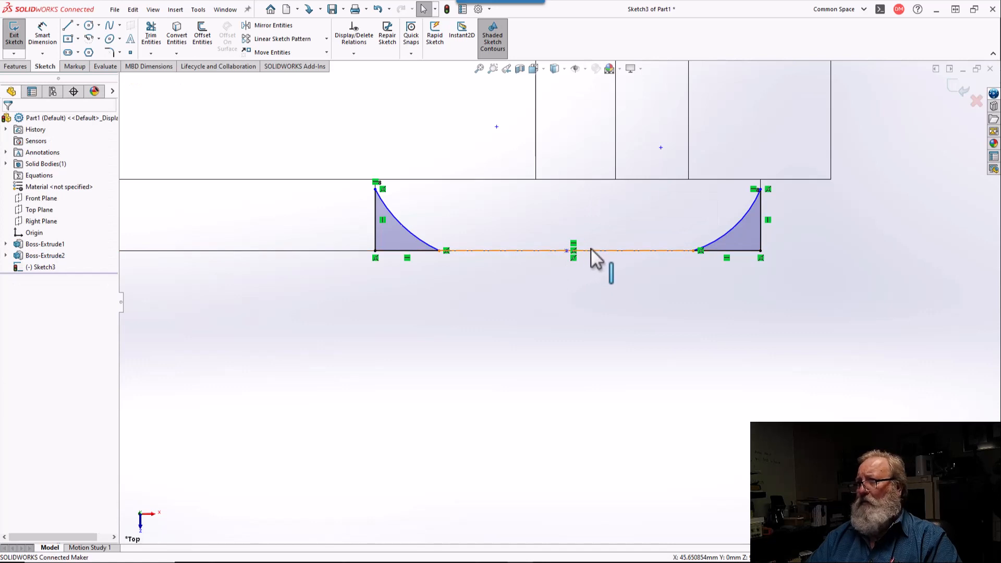
Step: Draw a 17 mm horizontal construction line joining the upper ends of the inner and outer arcs
{"action": "scroll", "coordinate": [449, 183], "scroll_direction": "up", "scroll_amount": 2}
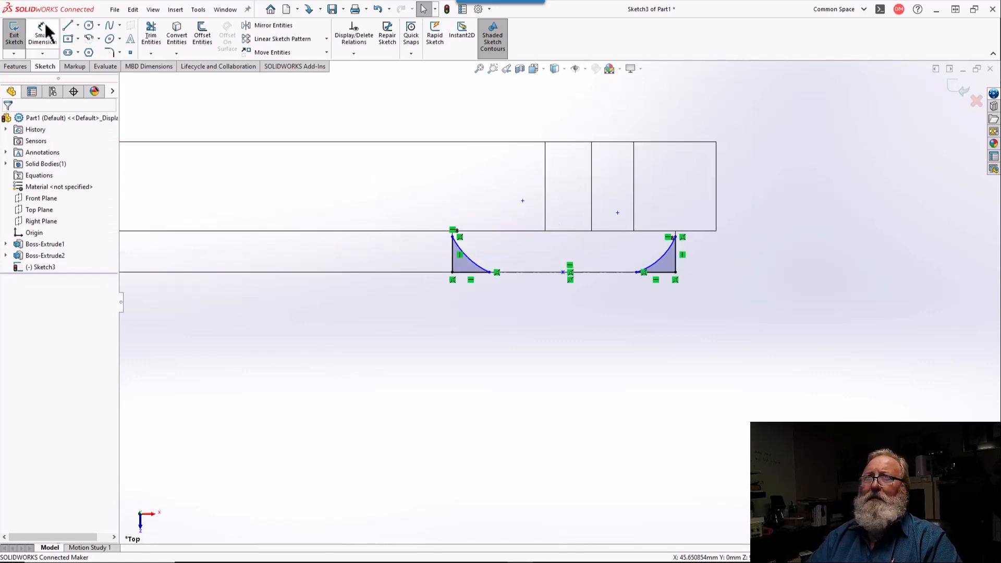
{"action": "left_click", "coordinate": [78, 25]}
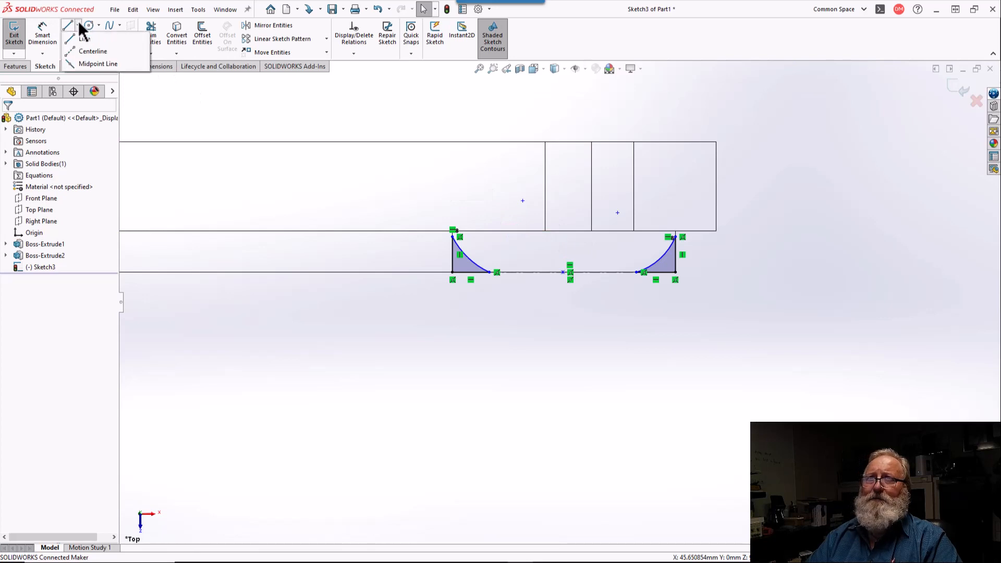
{"action": "left_click", "coordinate": [78, 49]}
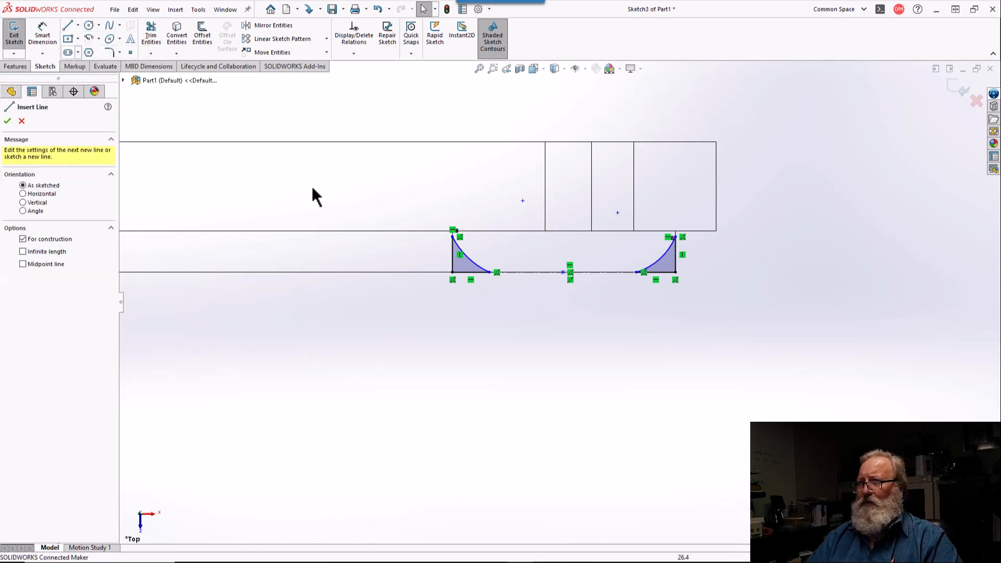
{"action": "left_click", "coordinate": [452, 237]}
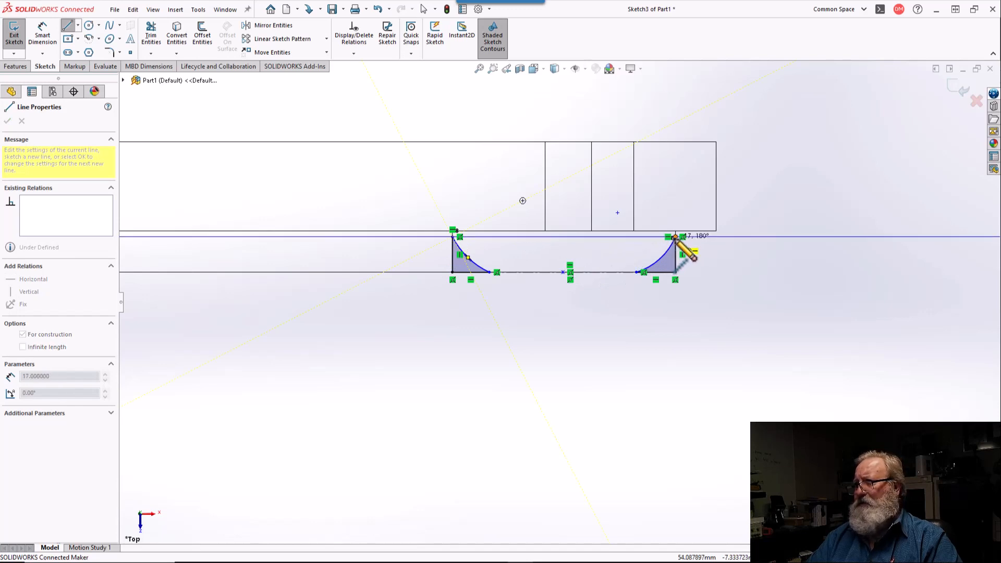
{"action": "left_click", "coordinate": [675, 238]}
{"action": "key", "text": "Escape"}
Step: Draw a construction line about 2.71 mm long from the upper construction line's midpoint to the lower midpoint and make it vertical
{"action": "scroll", "coordinate": [675, 245], "scroll_direction": "down", "scroll_amount": 3}
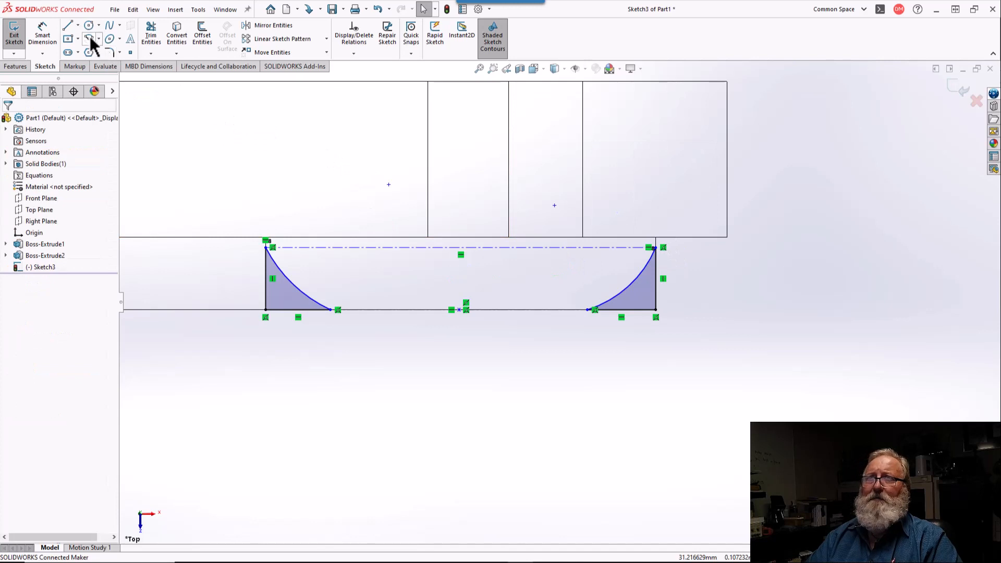
{"action": "left_click", "coordinate": [78, 25]}
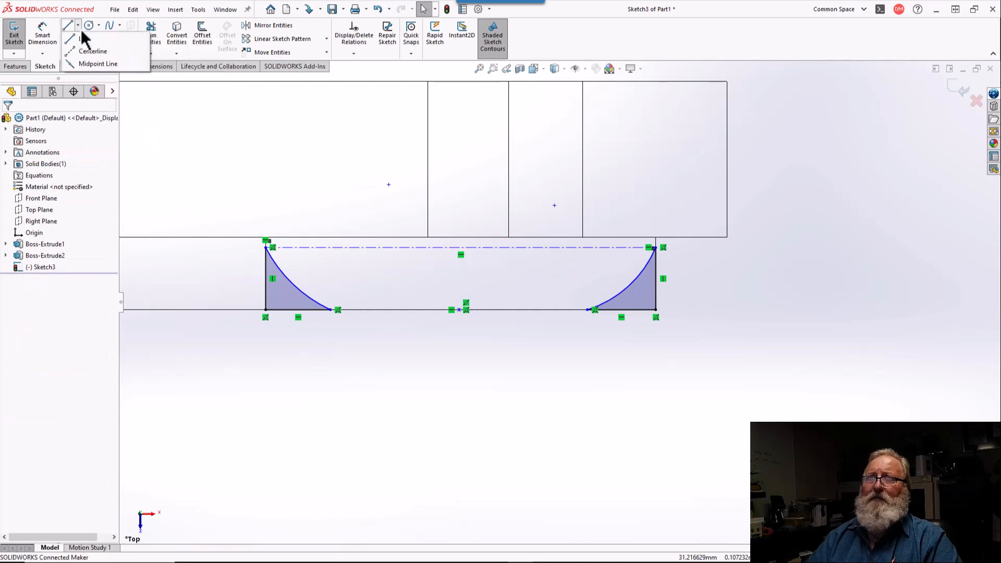
{"action": "left_click", "coordinate": [71, 51]}
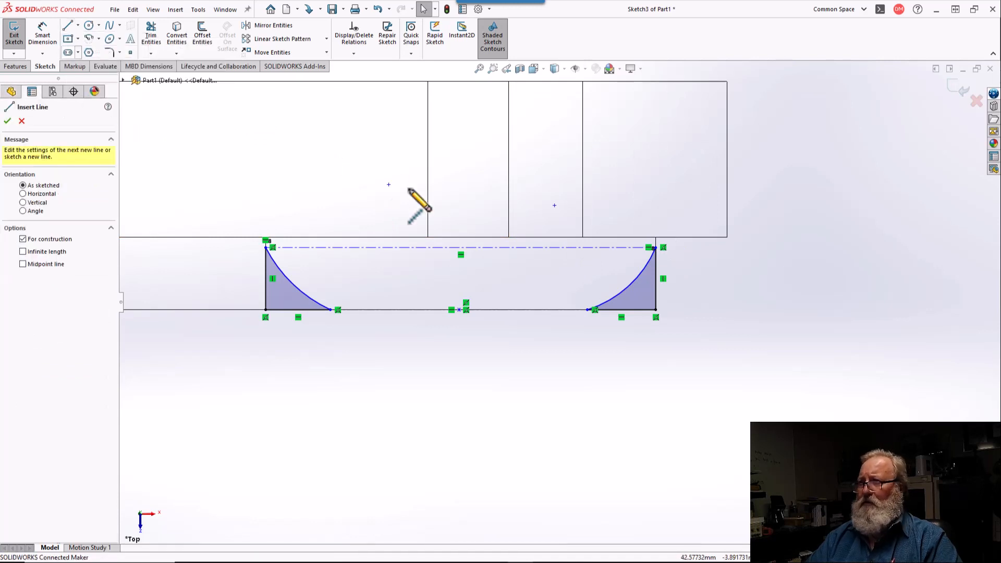
{"action": "left_click", "coordinate": [459, 246]}
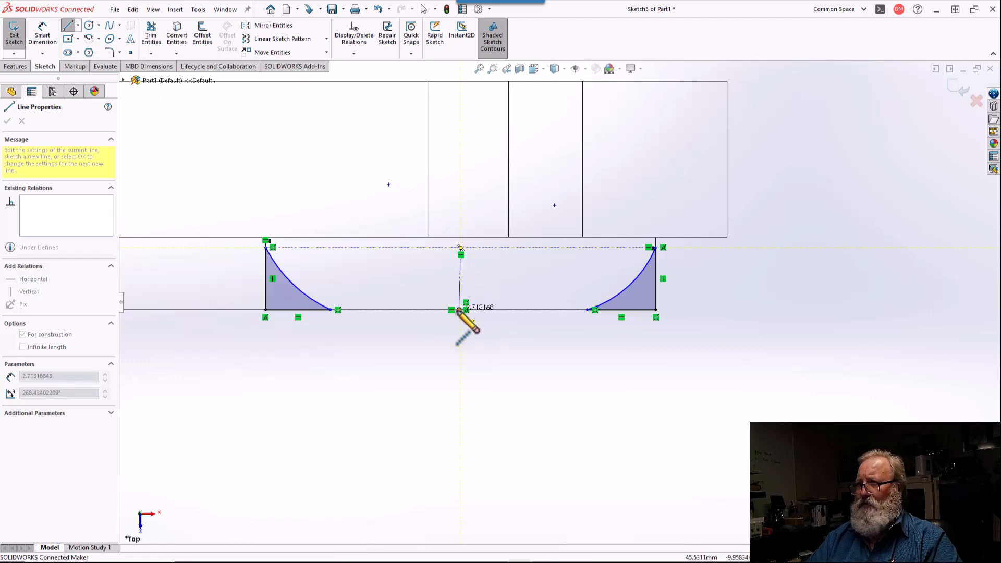
{"action": "left_click", "coordinate": [459, 310]}
{"action": "key", "text": "Escape"}
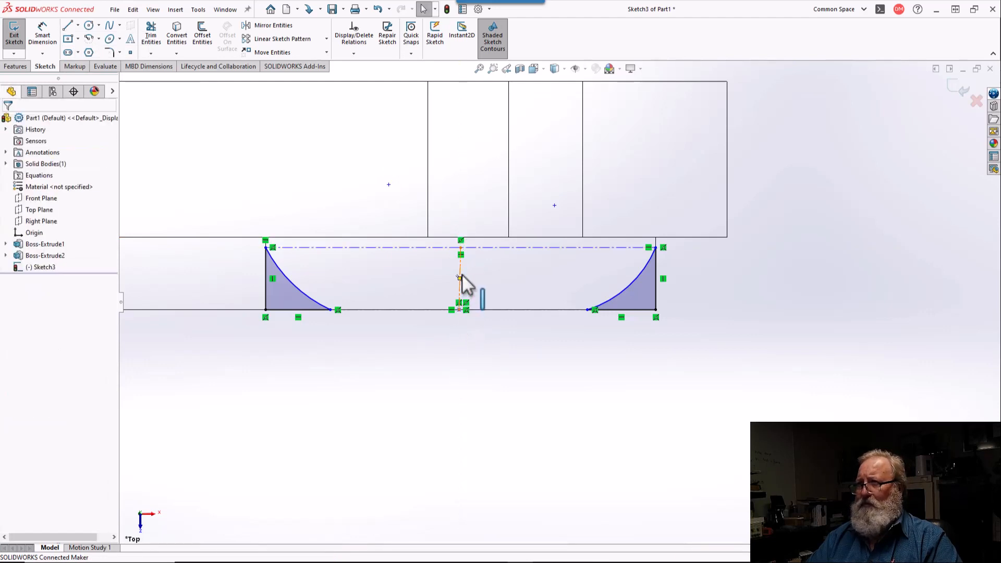
{"action": "left_click", "coordinate": [460, 276]}
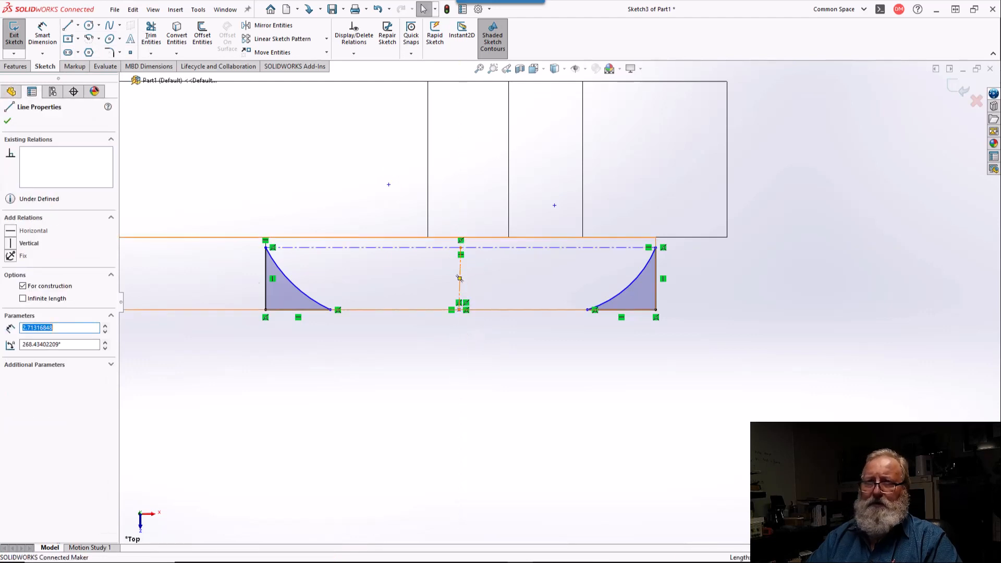
{"action": "left_click", "coordinate": [12, 243]}
{"action": "key", "text": "Escape"}
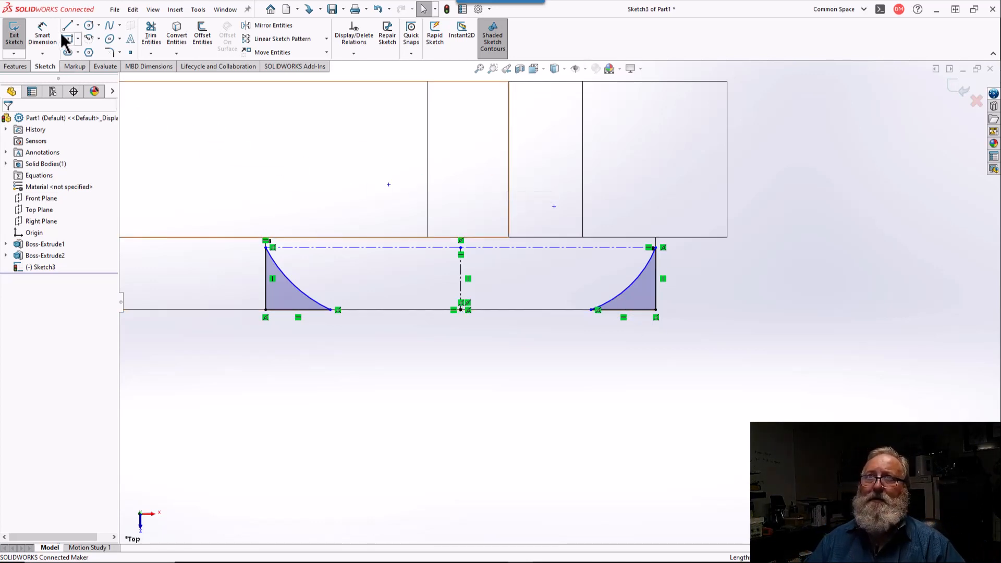
Step: Dimension the distance between the upper construction line and the plate's adjacent edge as 0.75 mm
{"action": "left_click", "coordinate": [42, 35]}
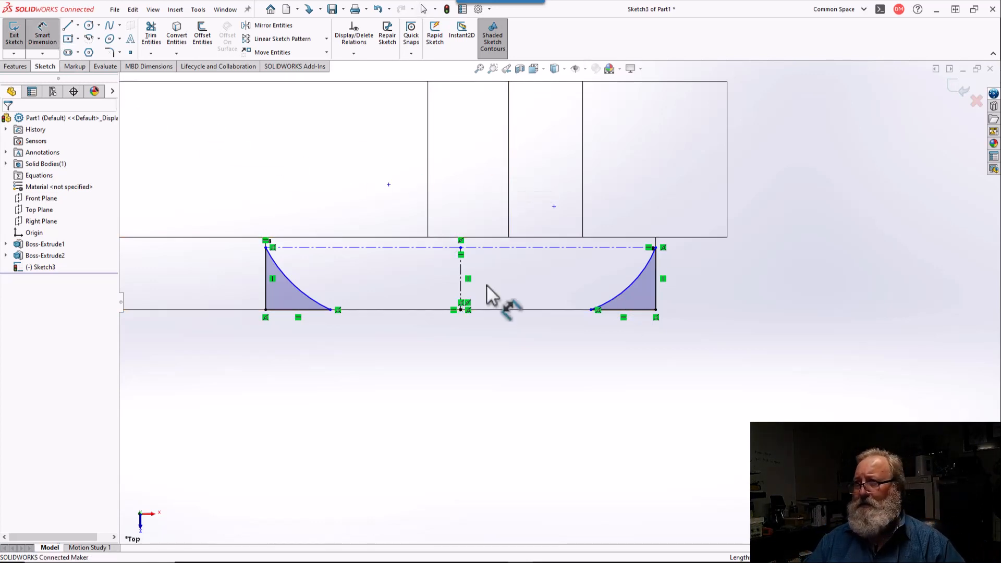
{"action": "left_click", "coordinate": [494, 248]}
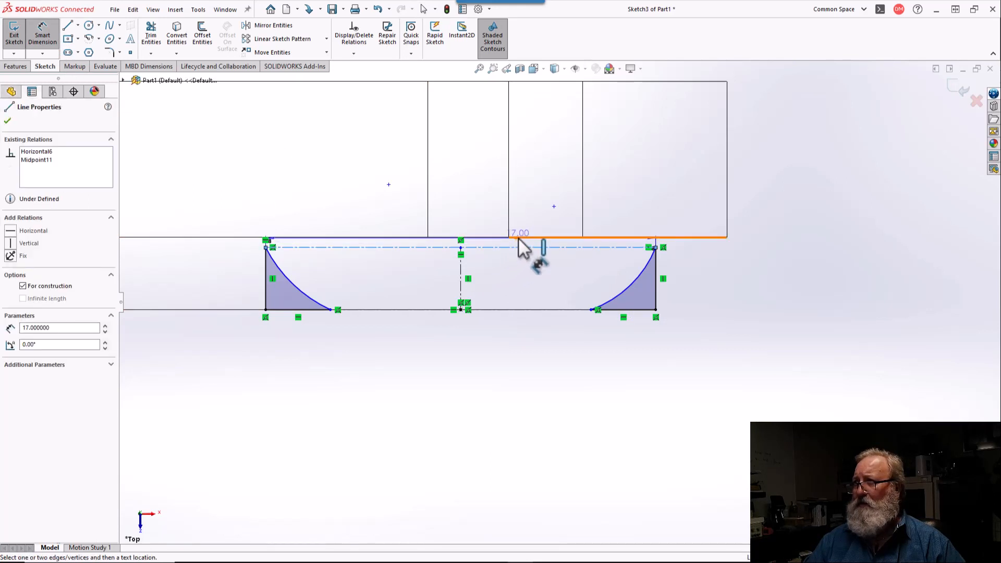
{"action": "left_click", "coordinate": [520, 239]}
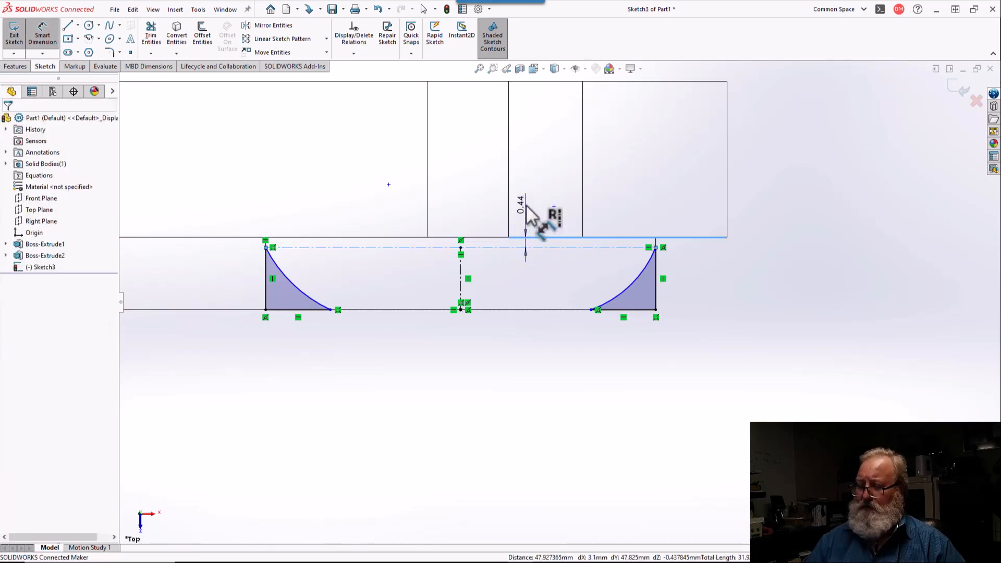
{"action": "left_click", "coordinate": [527, 207]}
{"action": "type", "text": ".75"}
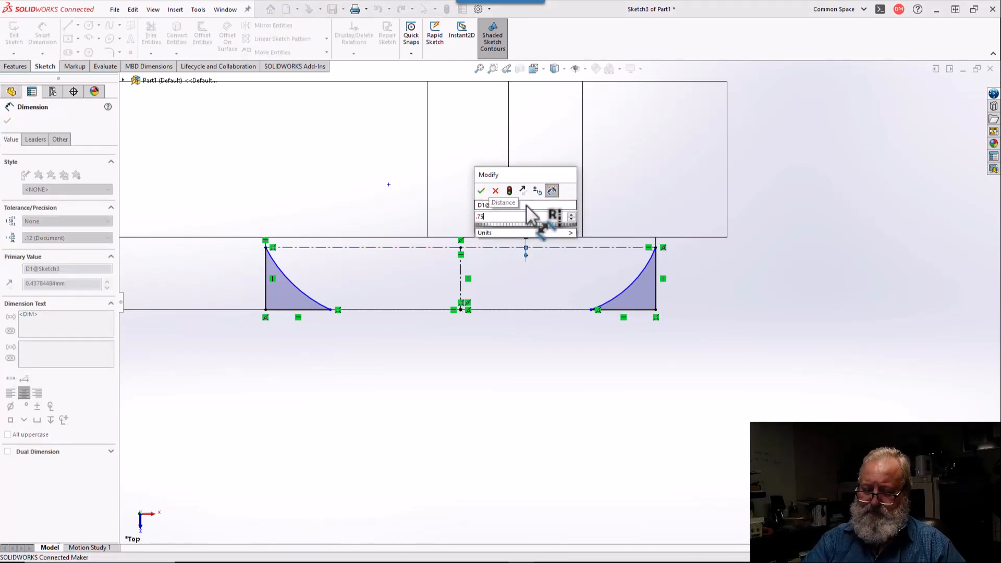
{"action": "key", "text": "Return"}
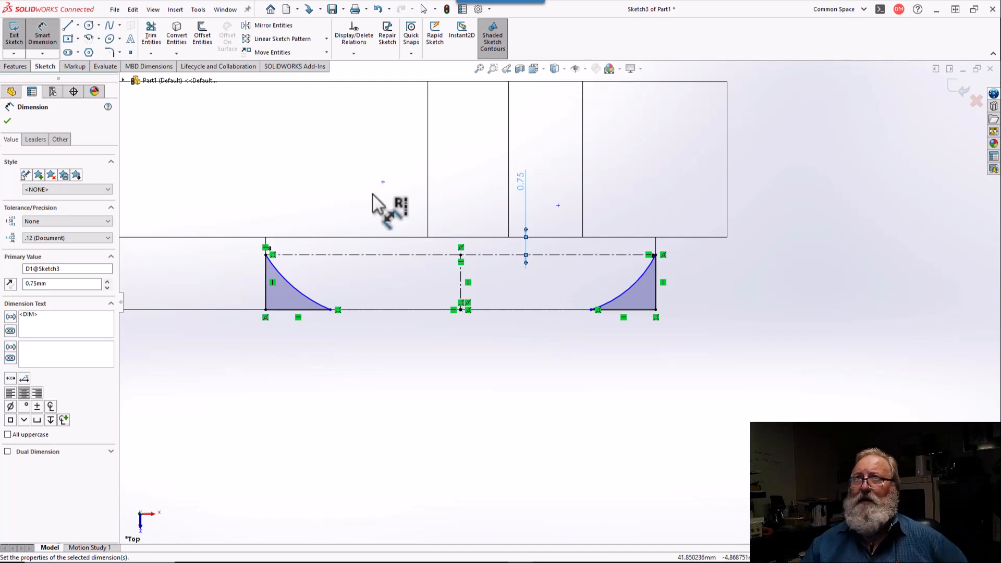
Step: Dimension the horizontal base line of the inner profile as 3.5 mm
{"action": "left_click", "coordinate": [51, 39]}
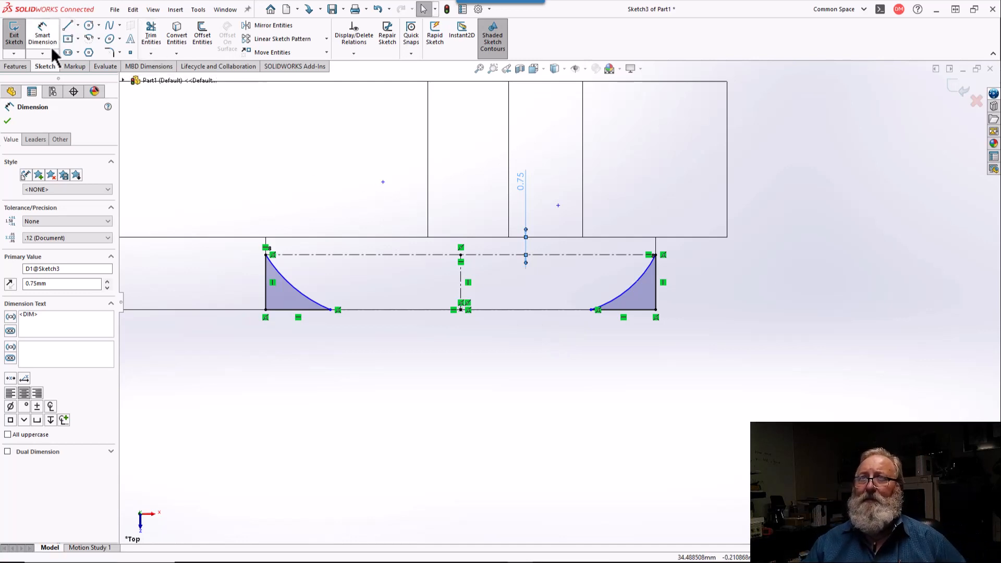
{"action": "left_click", "coordinate": [294, 311]}
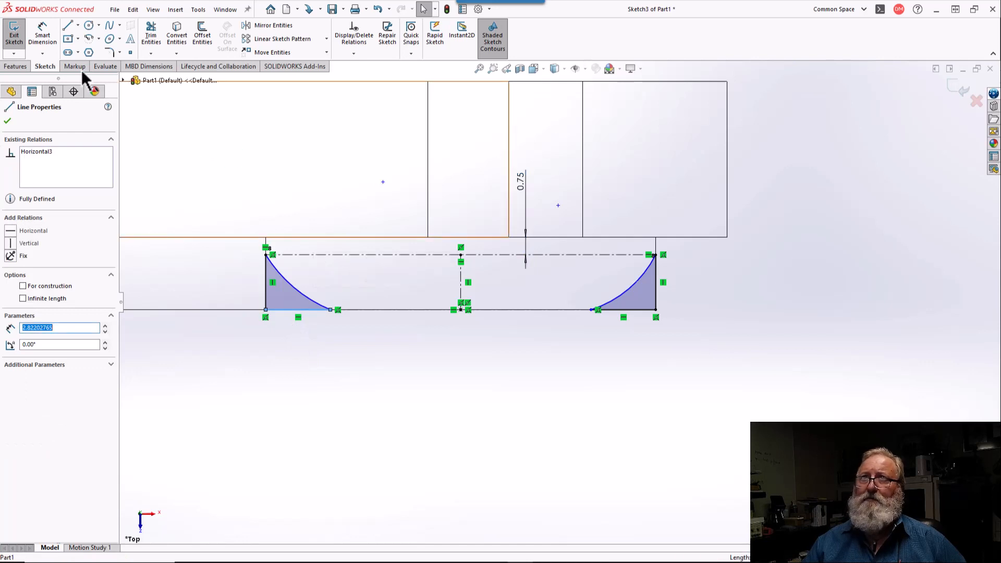
{"action": "left_click", "coordinate": [50, 40]}
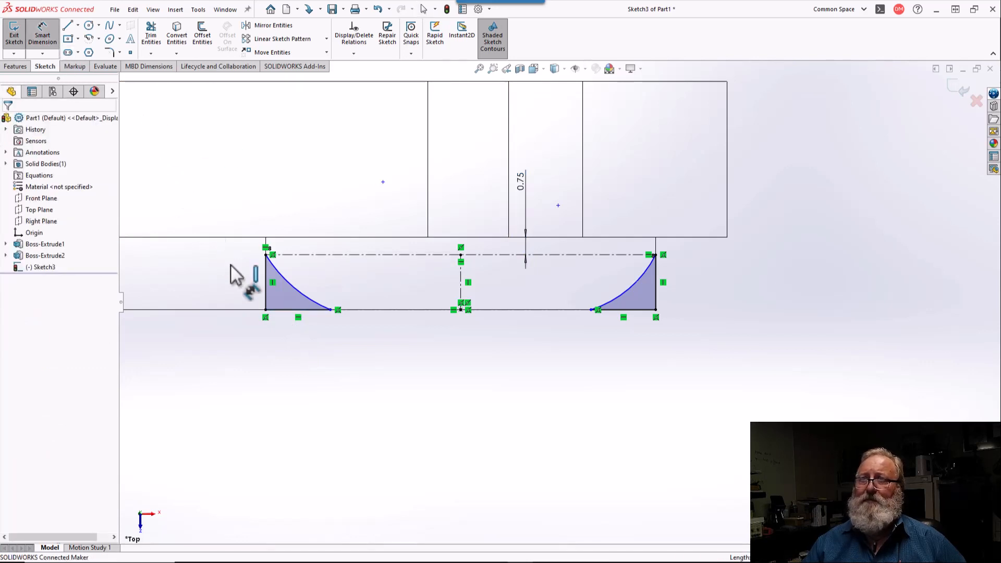
{"action": "left_click", "coordinate": [291, 311]}
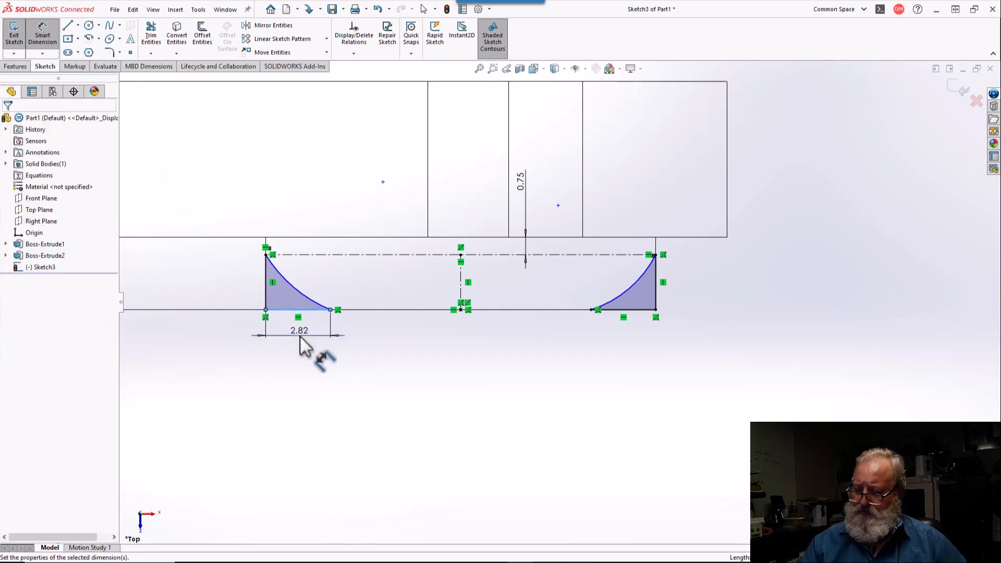
{"action": "left_click", "coordinate": [300, 337]}
{"action": "type", "text": "3.5"}
{"action": "key", "text": "Return"}
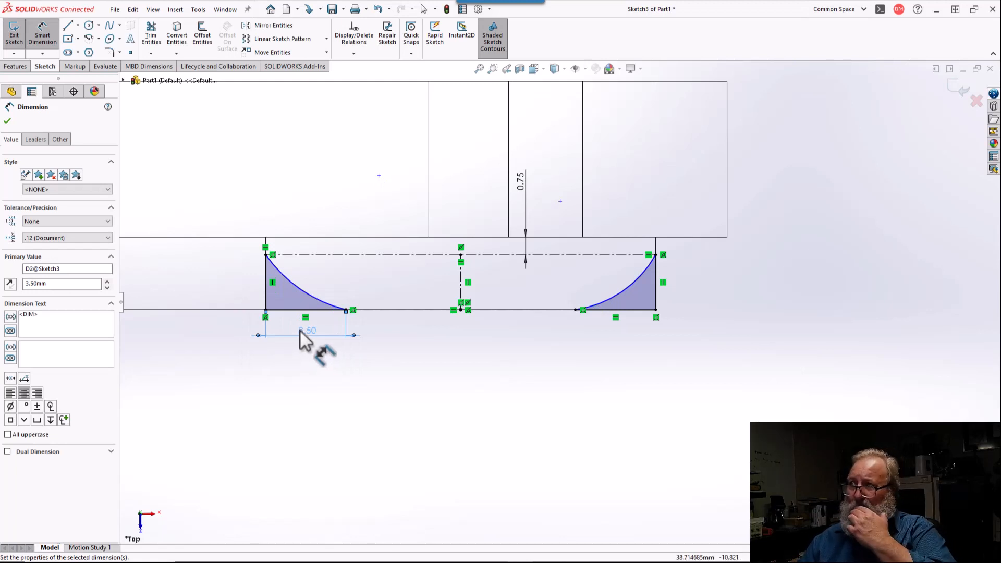
{"action": "key", "text": "Escape"}
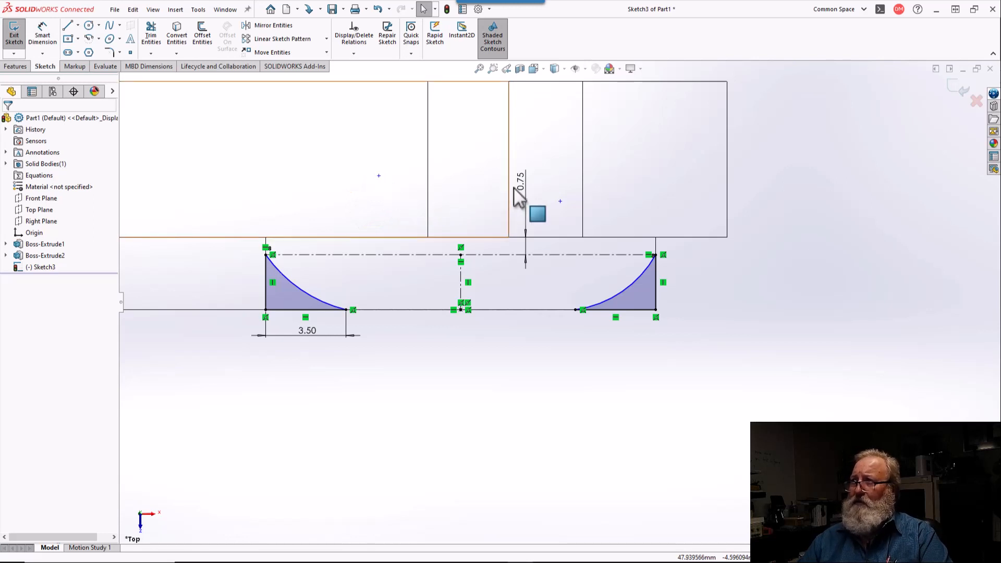
Step: Add a horizontal relation between the center points of the outer and inner arcs
{"action": "left_click", "coordinate": [560, 201]}
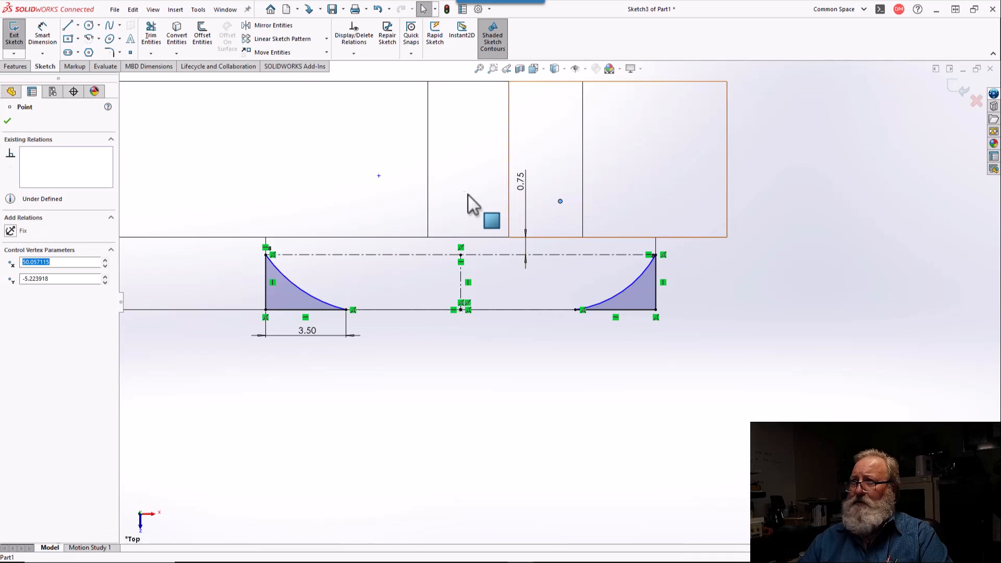
{"action": "left_click", "coordinate": [379, 176], "text": "ctrl"}
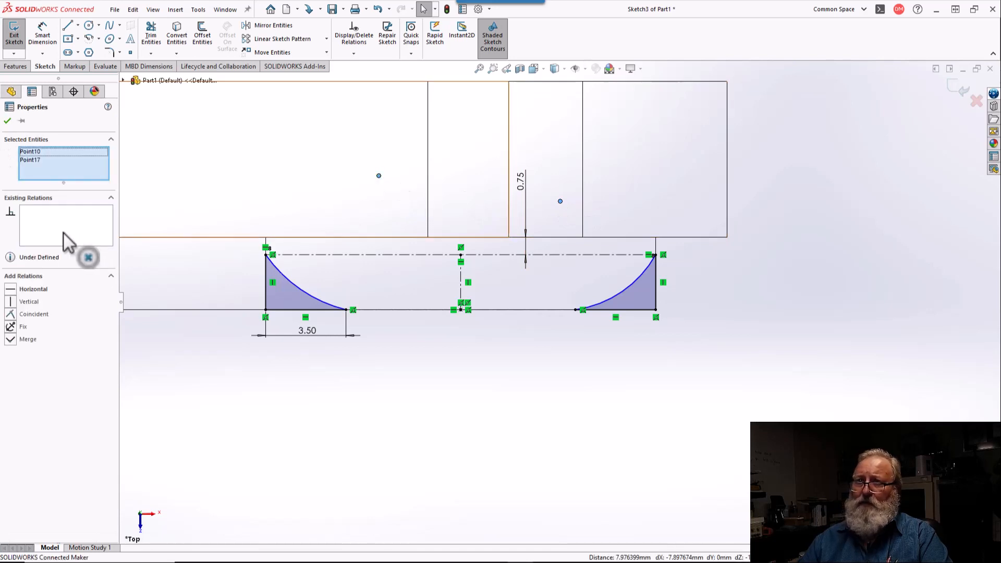
{"action": "left_click", "coordinate": [13, 290]}
{"action": "key", "text": "Escape"}
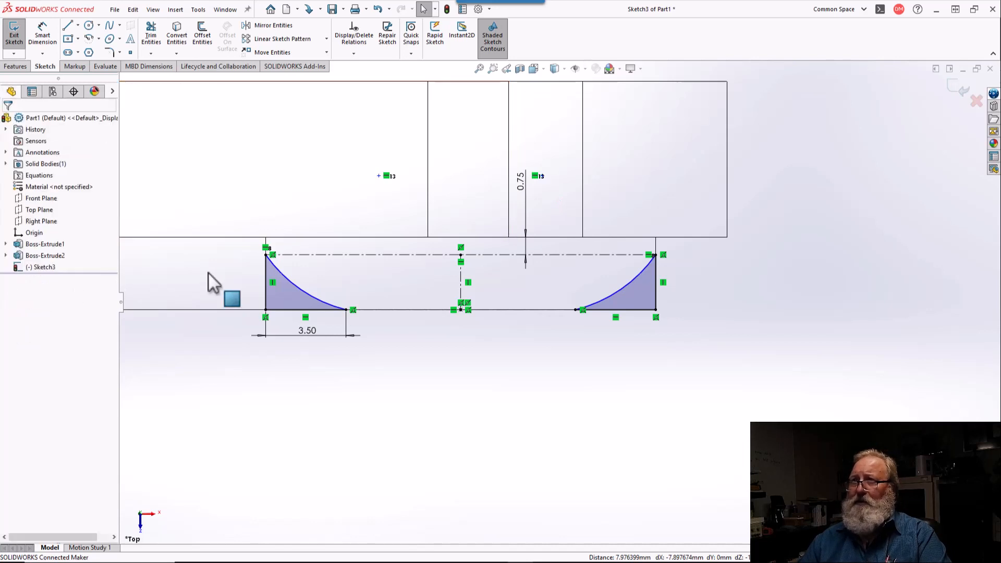
Step: Dimension the radius of the inner profile's arc as 7 mm
{"action": "left_click", "coordinate": [51, 38]}
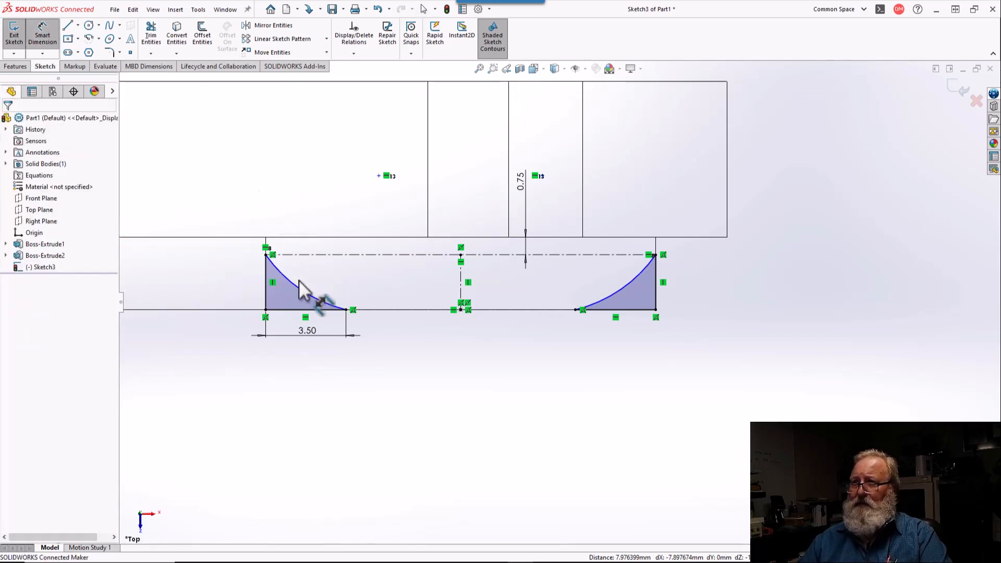
{"action": "left_click", "coordinate": [313, 294]}
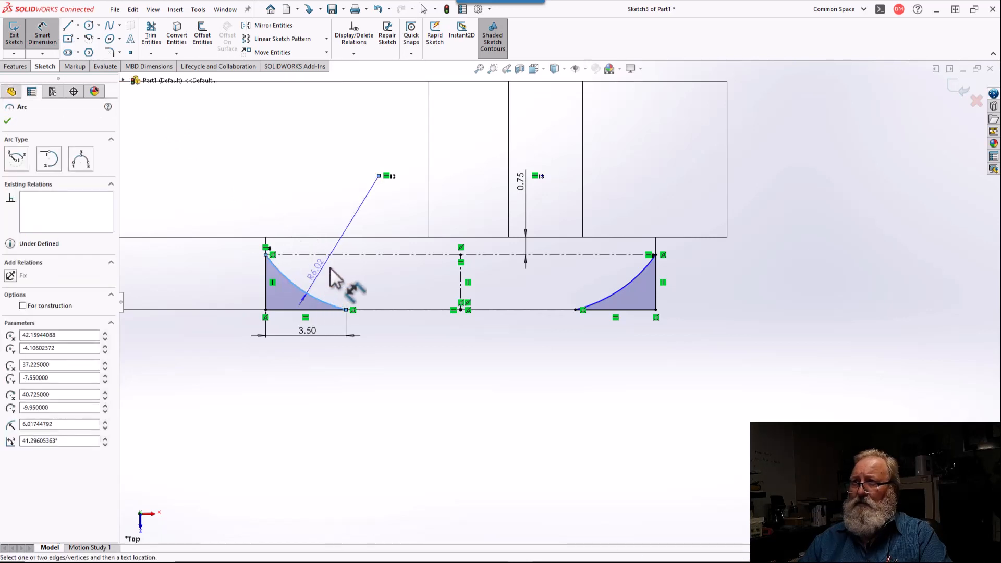
{"action": "left_click", "coordinate": [339, 229]}
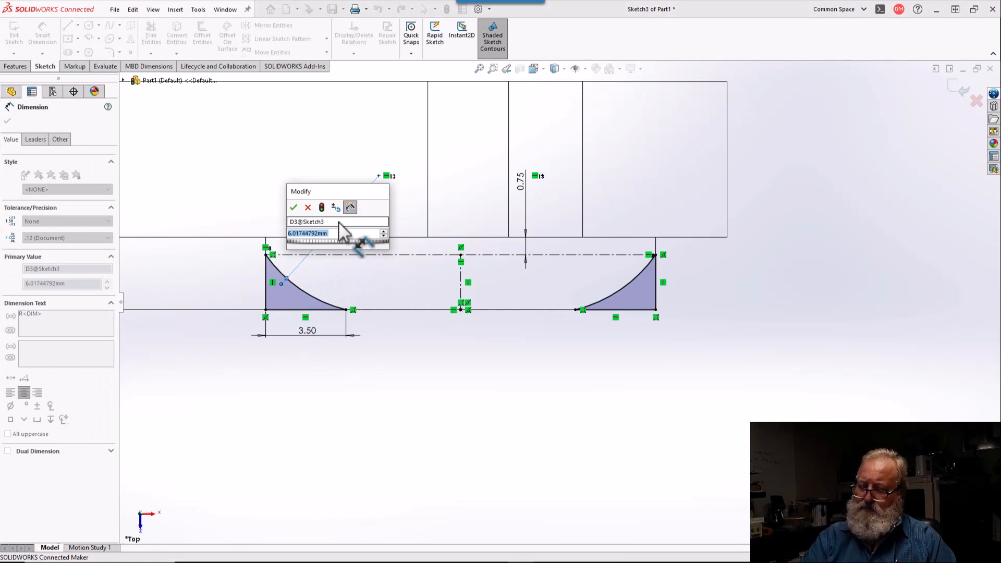
{"action": "type", "text": "7"}
{"action": "key", "text": "Return"}
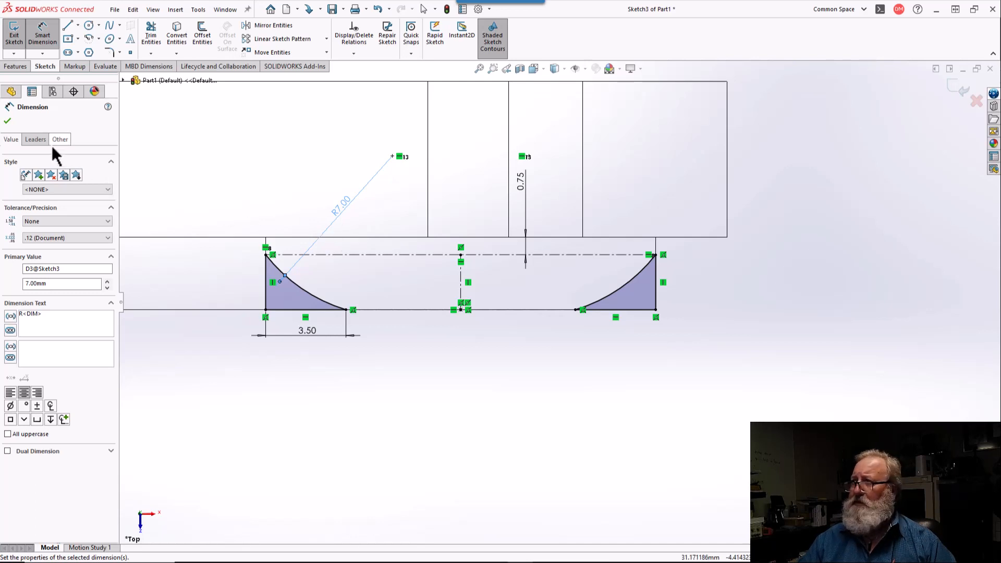
Step: Draw a vertical construction line about 15.92 mm long from the origin down past the ring's face
{"action": "scroll", "coordinate": [346, 205], "scroll_direction": "up", "scroll_amount": 5}
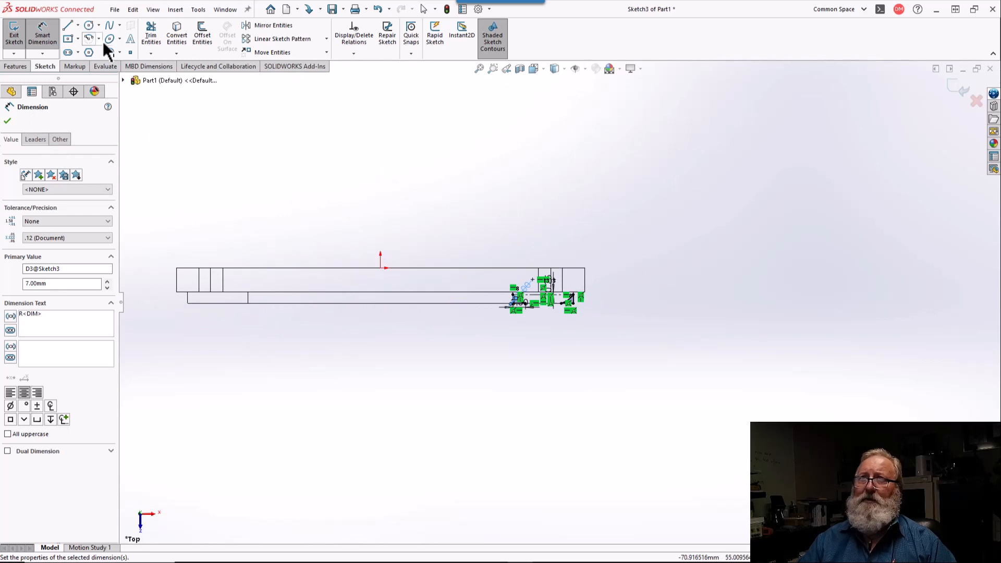
{"action": "left_click", "coordinate": [79, 27]}
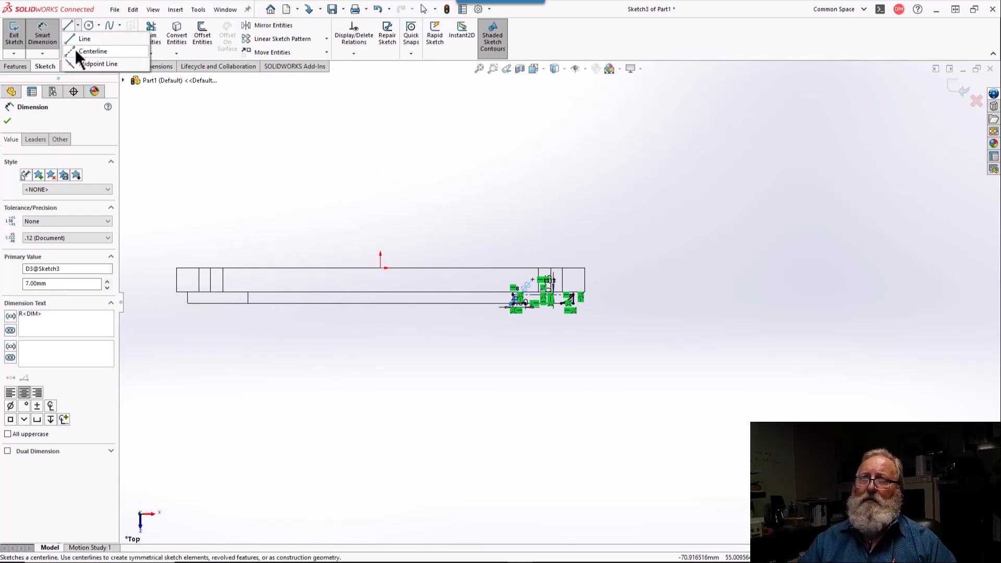
{"action": "left_click", "coordinate": [74, 51]}
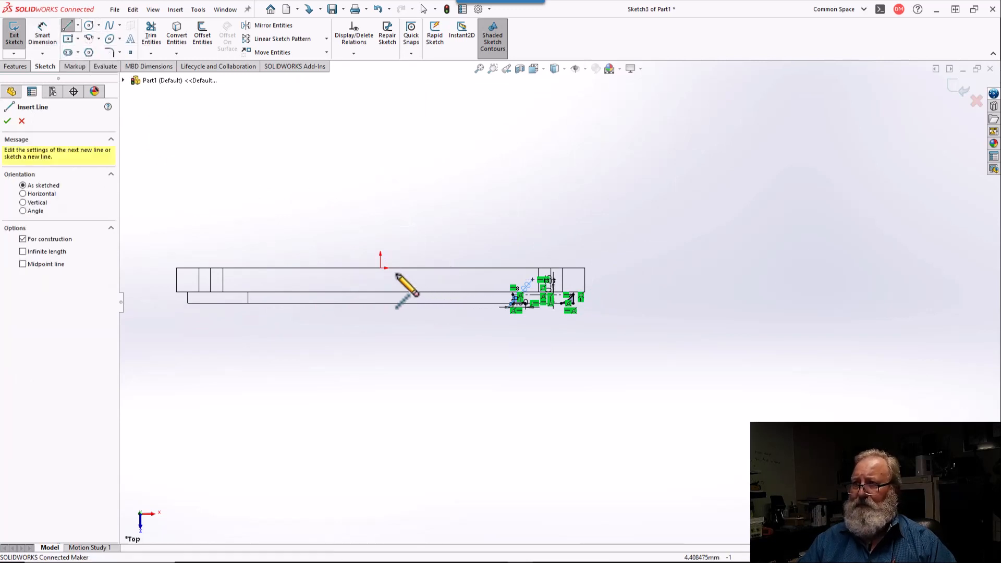
{"action": "left_click", "coordinate": [380, 268]}
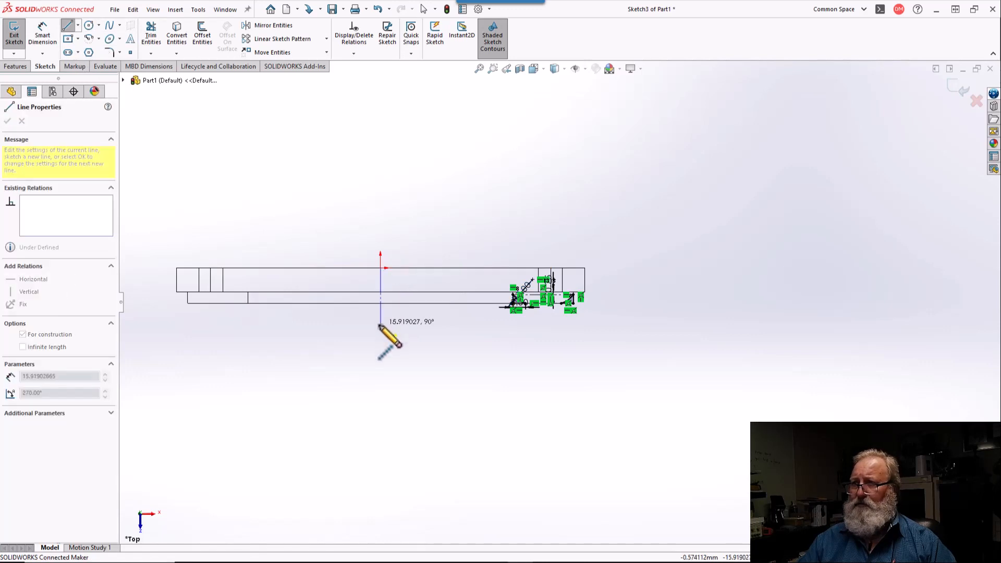
{"action": "left_click", "coordinate": [380, 324]}
{"action": "key", "text": "Escape"}
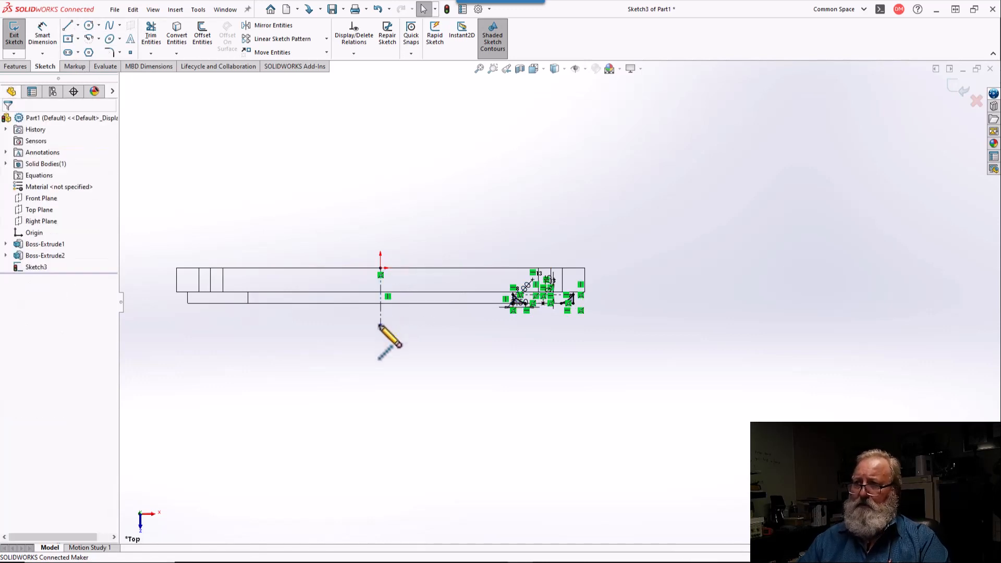
Step: Revolve-cut the two arc profiles 360 degrees around the vertical construction line through the origin
{"action": "left_click", "coordinate": [10, 66]}
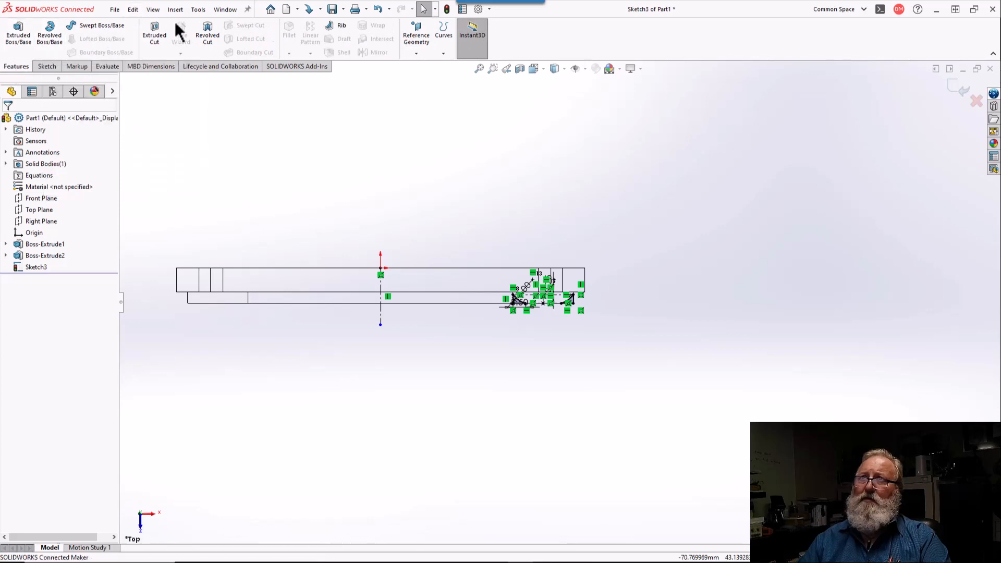
{"action": "left_click", "coordinate": [207, 33]}
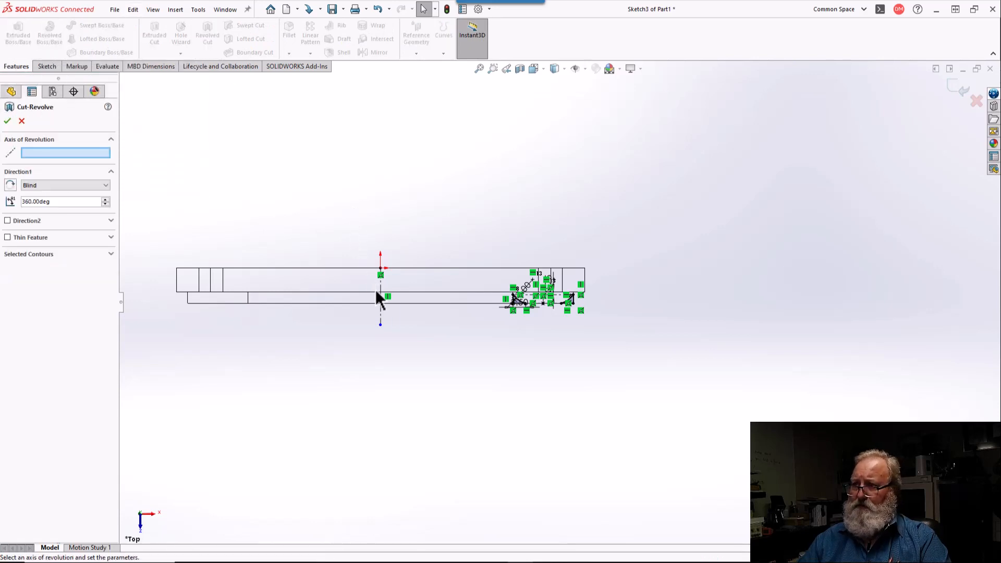
{"action": "left_click", "coordinate": [381, 317]}
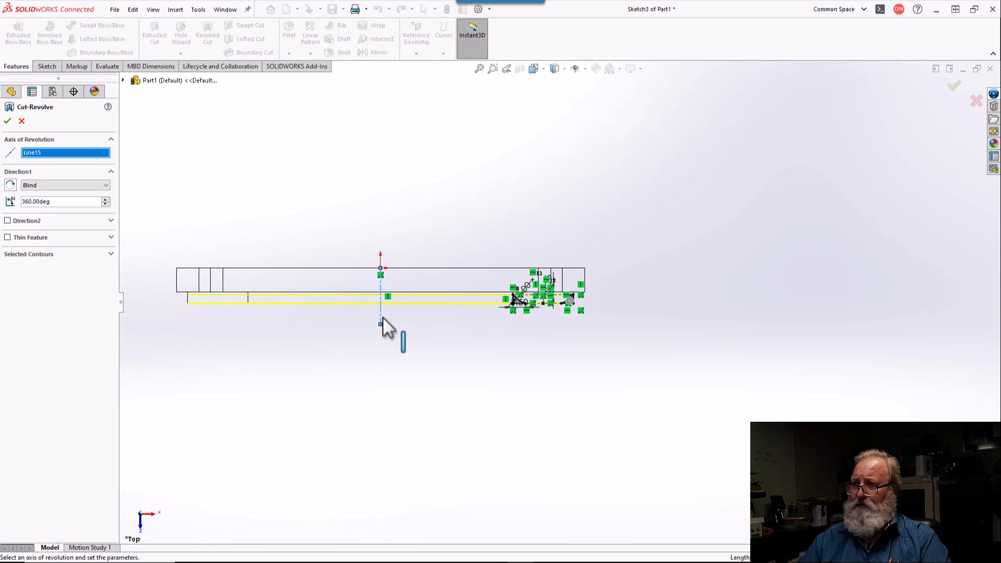
{"action": "left_click", "coordinate": [7, 121]}
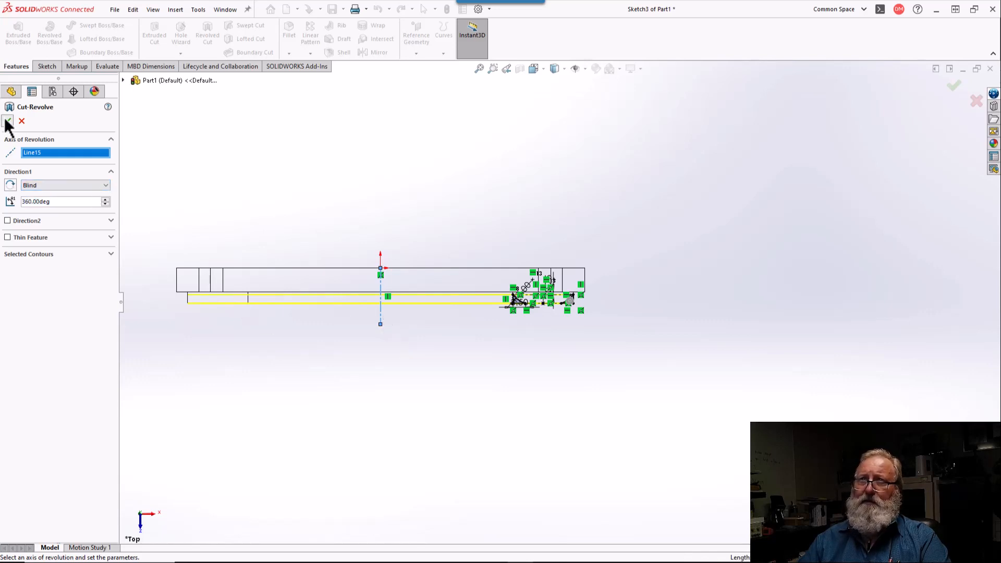
Step: Display the model shaded with edges and orient the view normal to the ring's flat face
{"action": "left_click", "coordinate": [557, 69]}
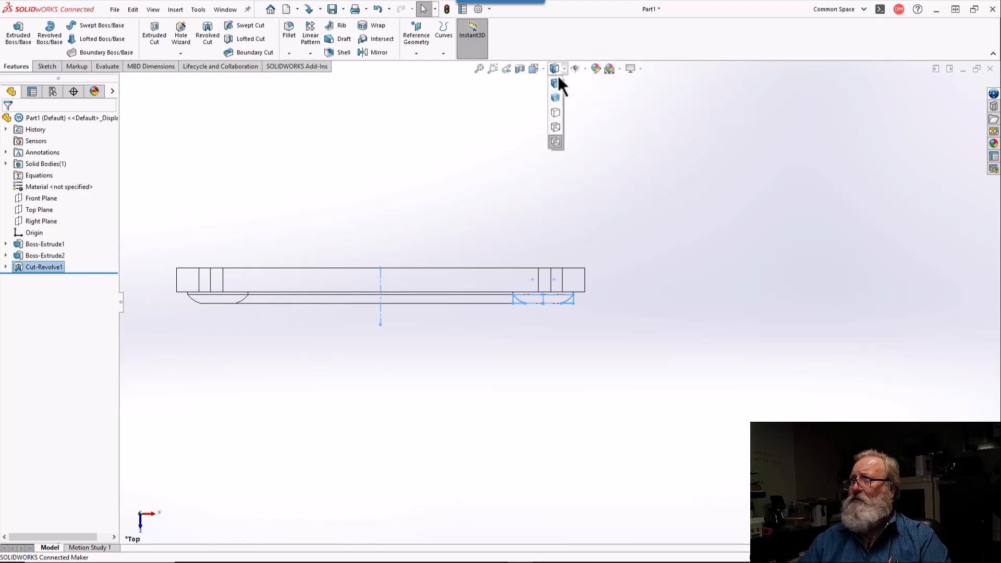
{"action": "left_click", "coordinate": [557, 81]}
{"action": "mouse_move", "coordinate": [462, 277]}
{"action": "middle_mouse_down"}
{"action": "mouse_move", "coordinate": [476, 219]}
{"action": "mouse_move", "coordinate": [480, 94]}
{"action": "mouse_move", "coordinate": [458, 335]}
{"action": "mouse_move", "coordinate": [452, 252]}
{"action": "mouse_move", "coordinate": [439, 260]}
{"action": "mouse_move", "coordinate": [433, 300]}
{"action": "middle_mouse_up"}
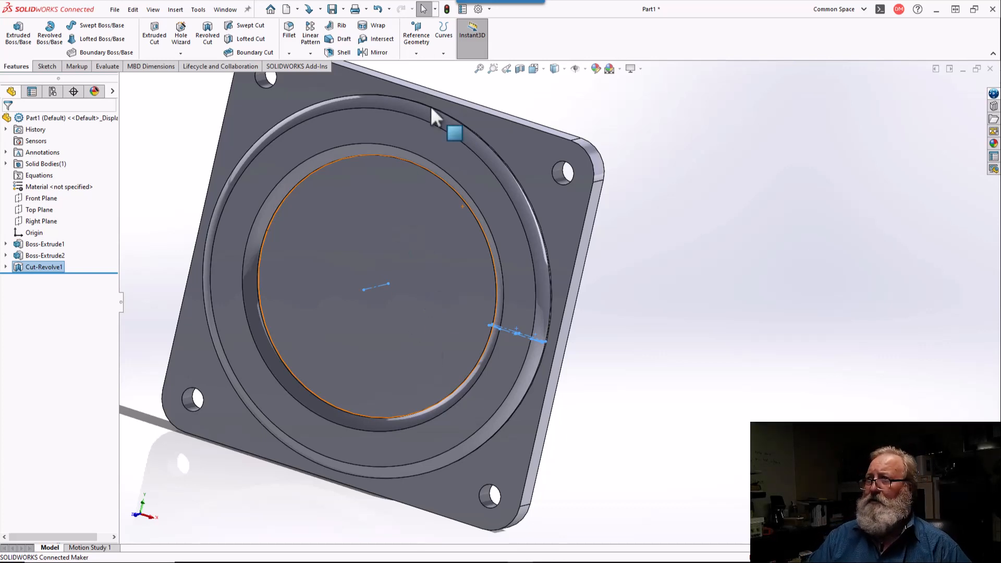
{"action": "left_click", "coordinate": [424, 147]}
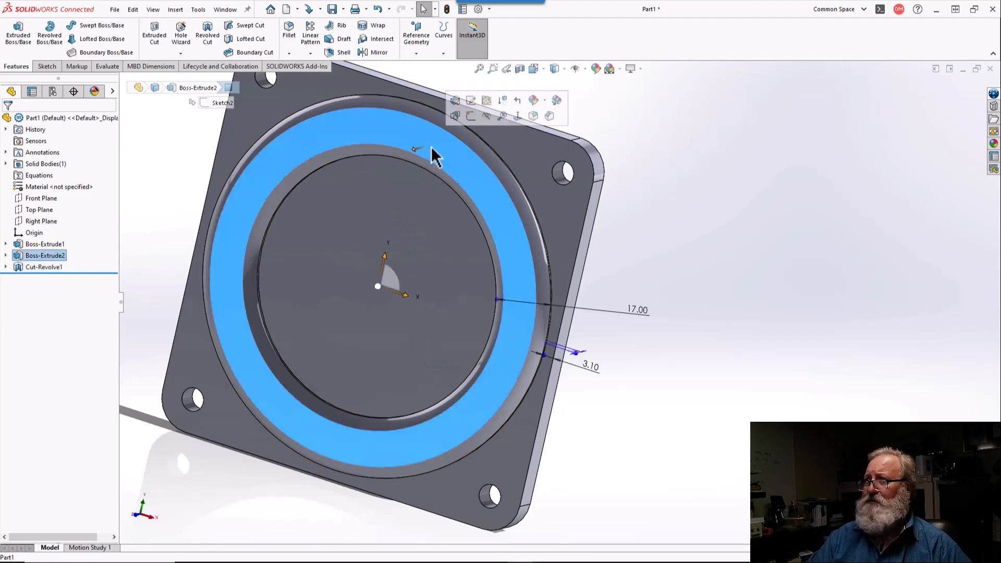
{"action": "left_click", "coordinate": [514, 118]}
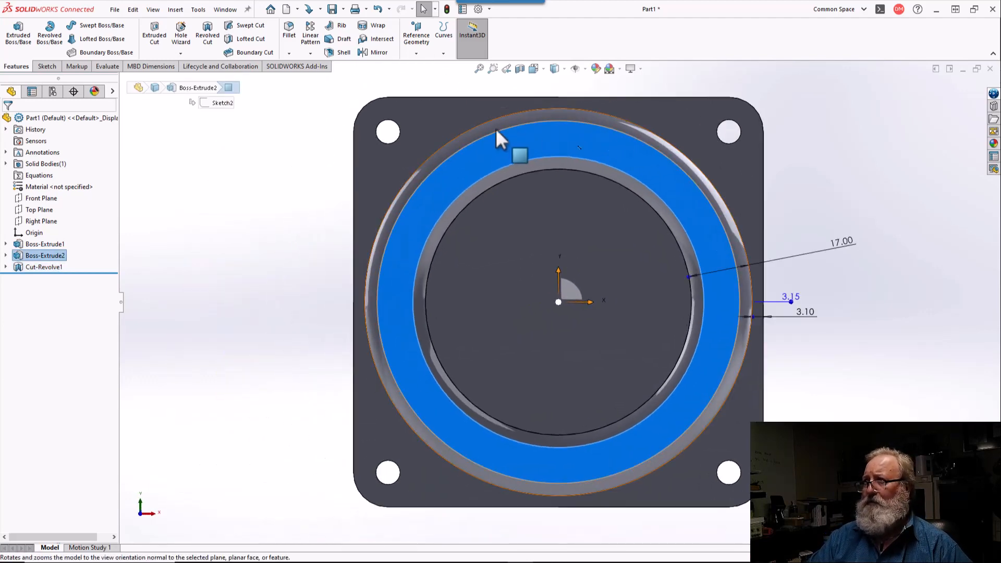
Step: Start a Hole Wizard feature on the ring's flat face as an ANSI Inch bottoming tapped hole, size #8-32
{"action": "left_click", "coordinate": [181, 31]}
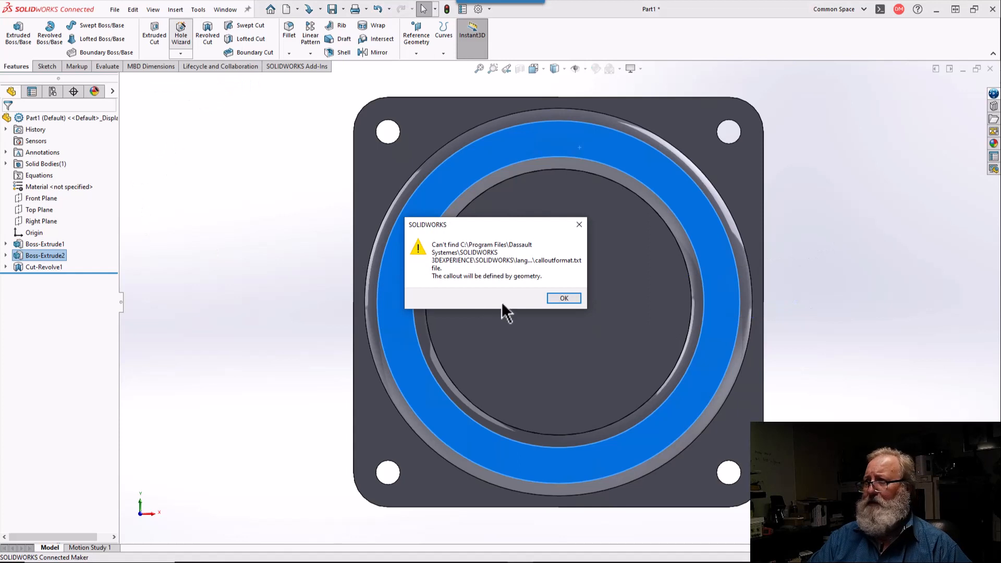
{"action": "left_click", "coordinate": [564, 298]}
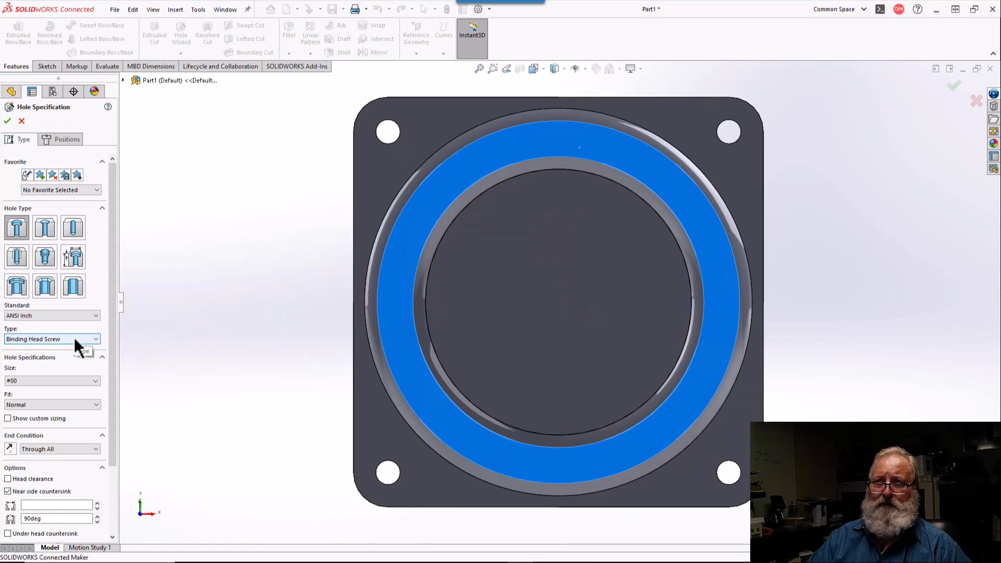
{"action": "left_click", "coordinate": [17, 255]}
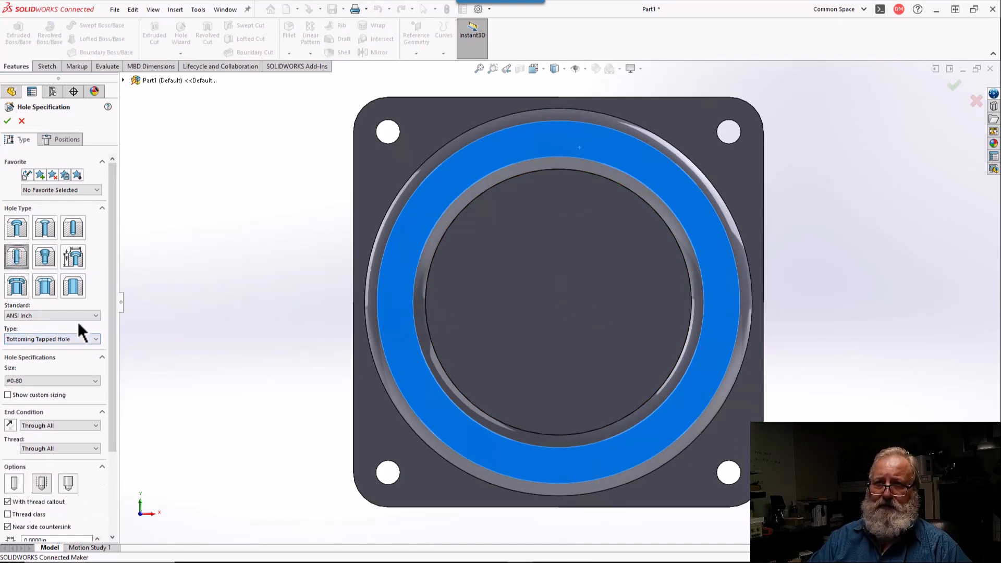
{"action": "left_click", "coordinate": [68, 381]}
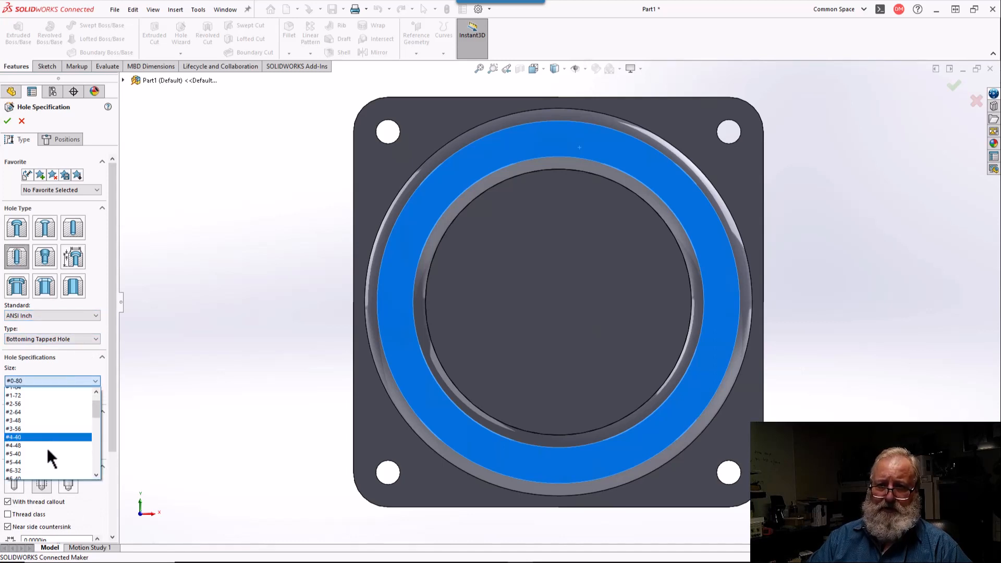
{"action": "scroll", "coordinate": [46, 451], "scroll_direction": "down", "scroll_amount": 2}
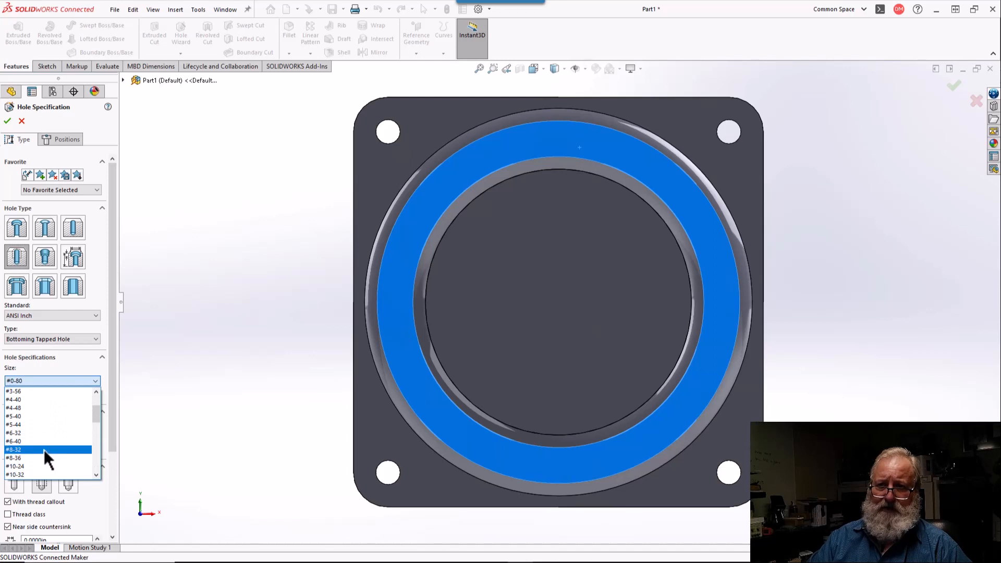
{"action": "left_click", "coordinate": [31, 450]}
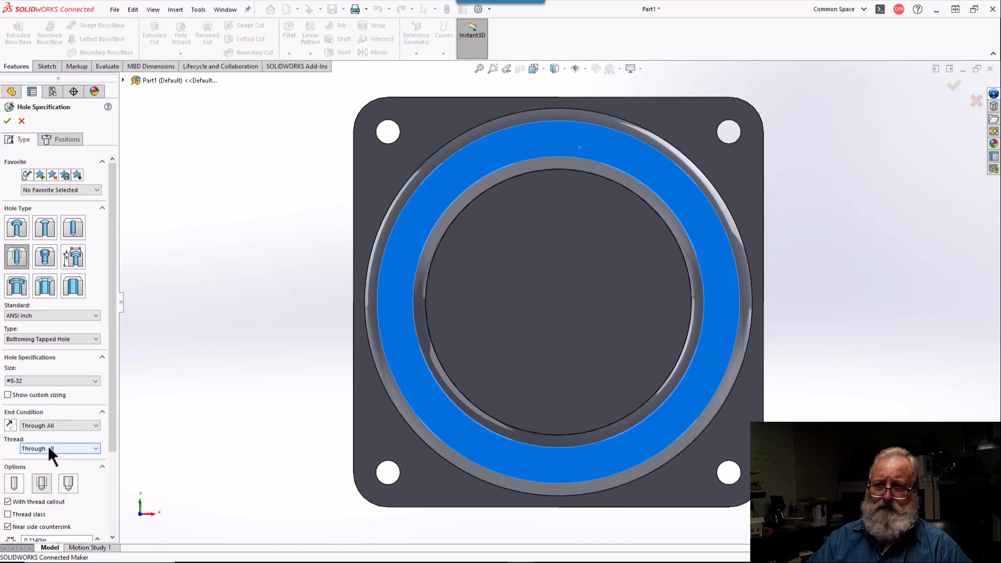
Step: Set the tapped hole's end condition to Through All, enable thread class 2B and turn off the near side countersink
{"action": "left_click", "coordinate": [60, 427]}
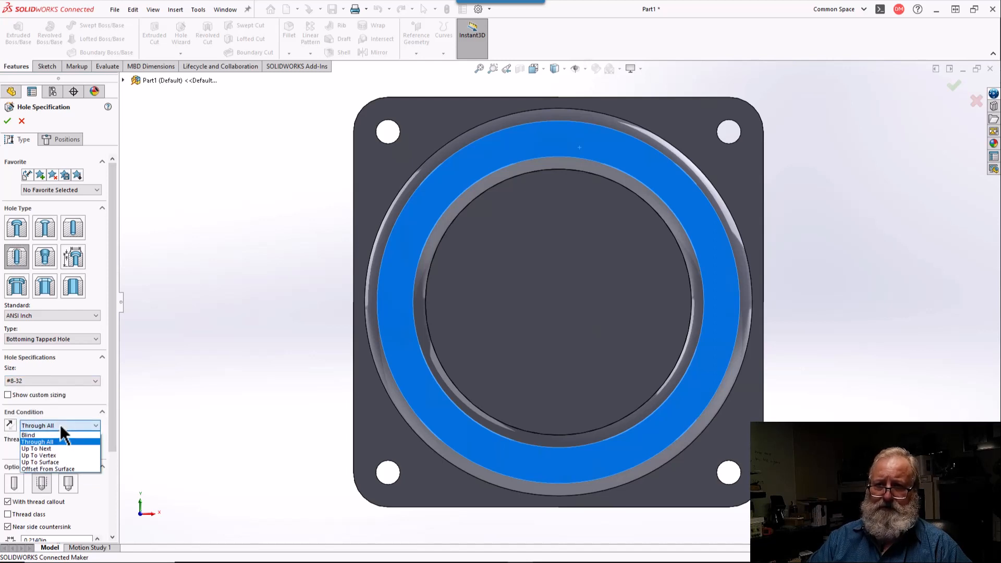
{"action": "left_click", "coordinate": [58, 441]}
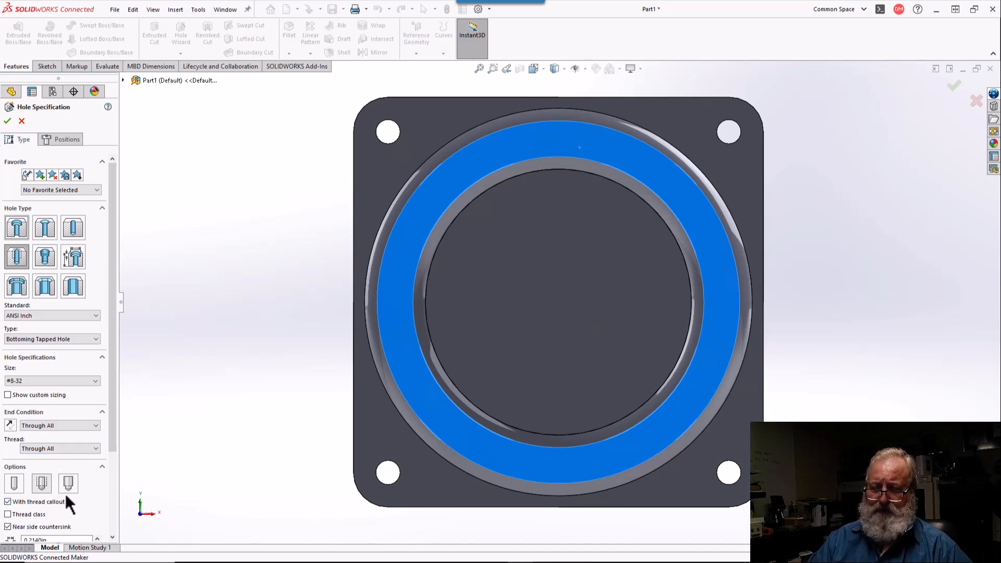
{"action": "scroll", "coordinate": [67, 490], "scroll_direction": "down", "scroll_amount": 2}
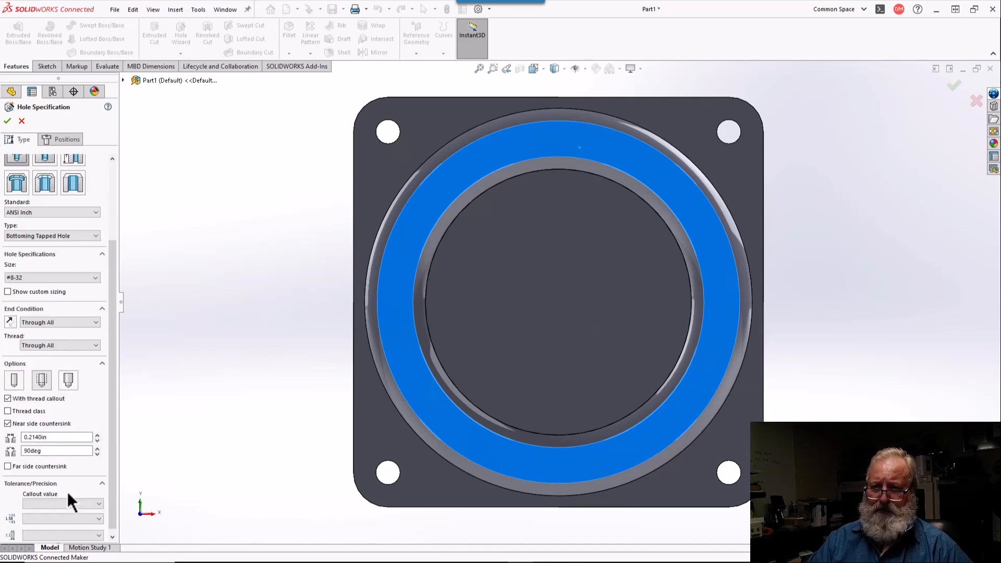
{"action": "left_click", "coordinate": [8, 411]}
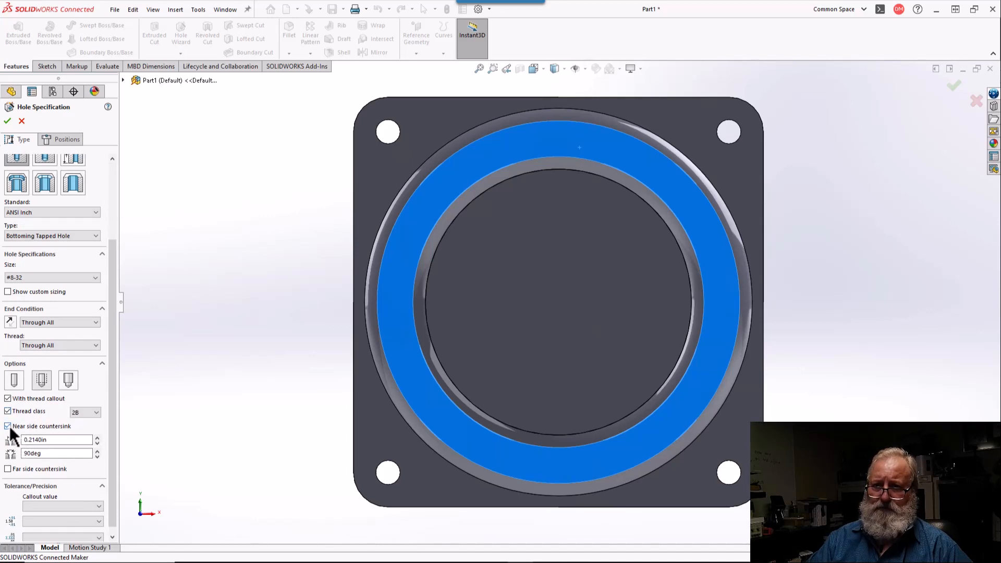
{"action": "left_click", "coordinate": [8, 426]}
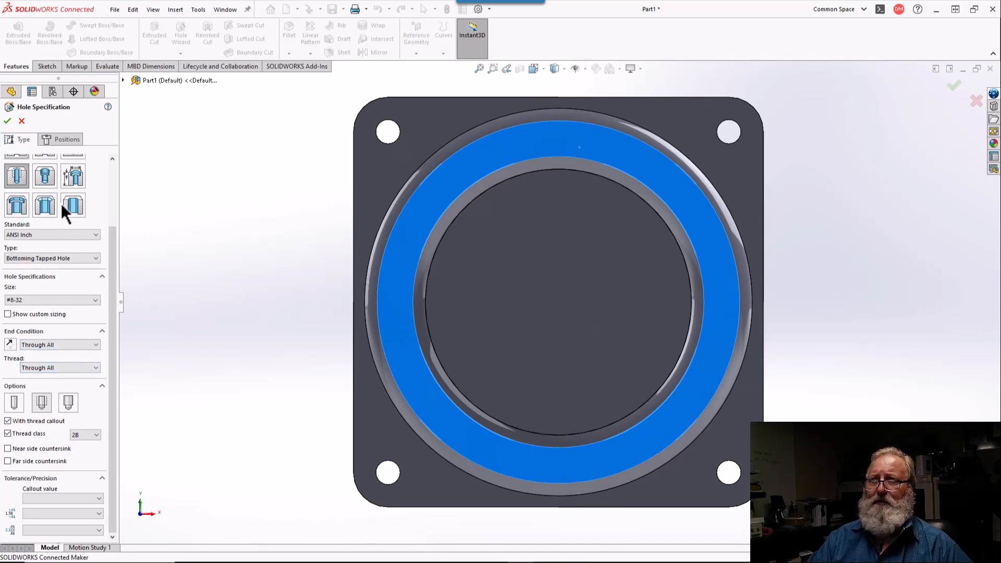
Step: Place three hole points on the ring's face: one directly above the origin, one lower right and one lower left
{"action": "left_click", "coordinate": [61, 141]}
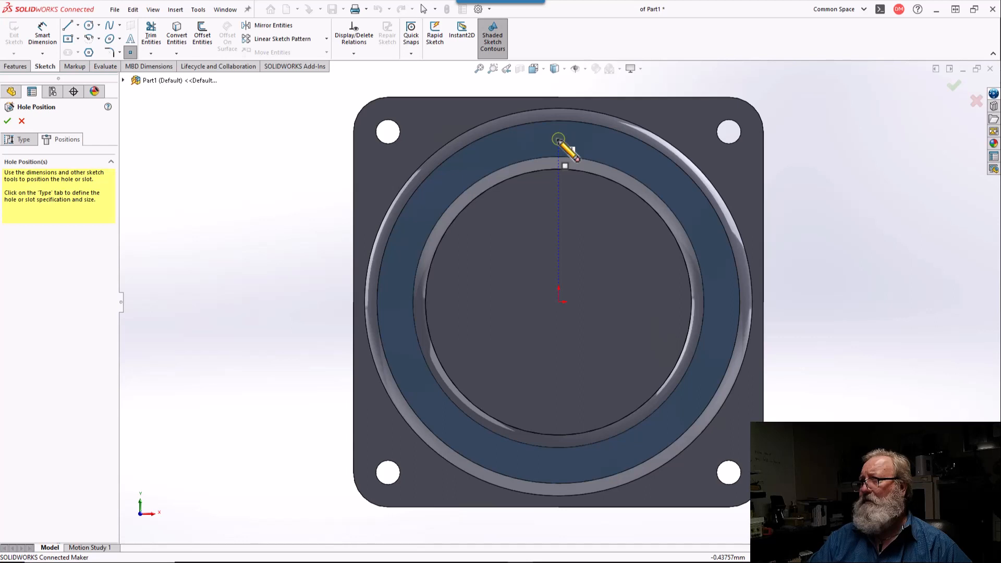
{"action": "left_click", "coordinate": [558, 139]}
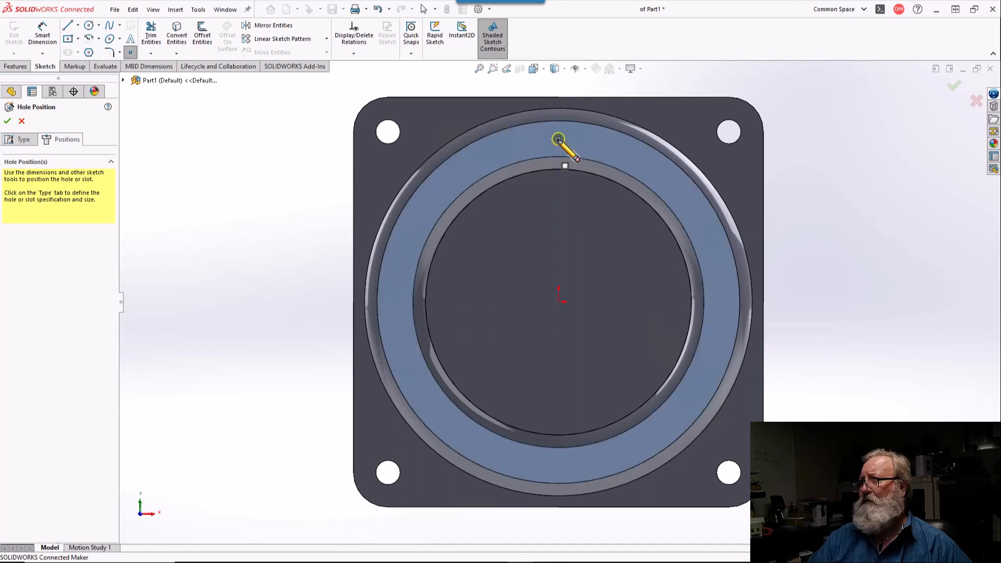
{"action": "left_click", "coordinate": [700, 387]}
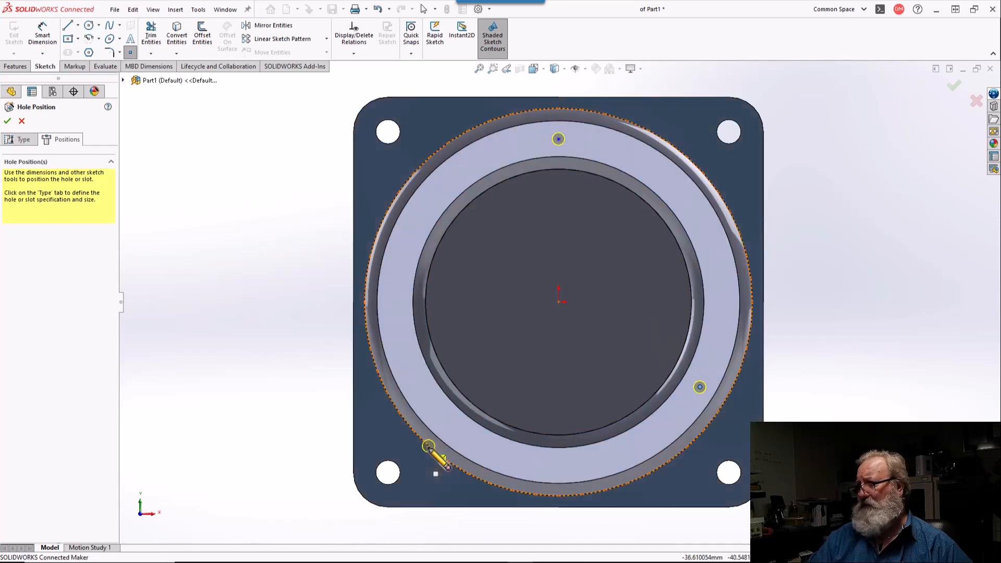
{"action": "left_click", "coordinate": [424, 387]}
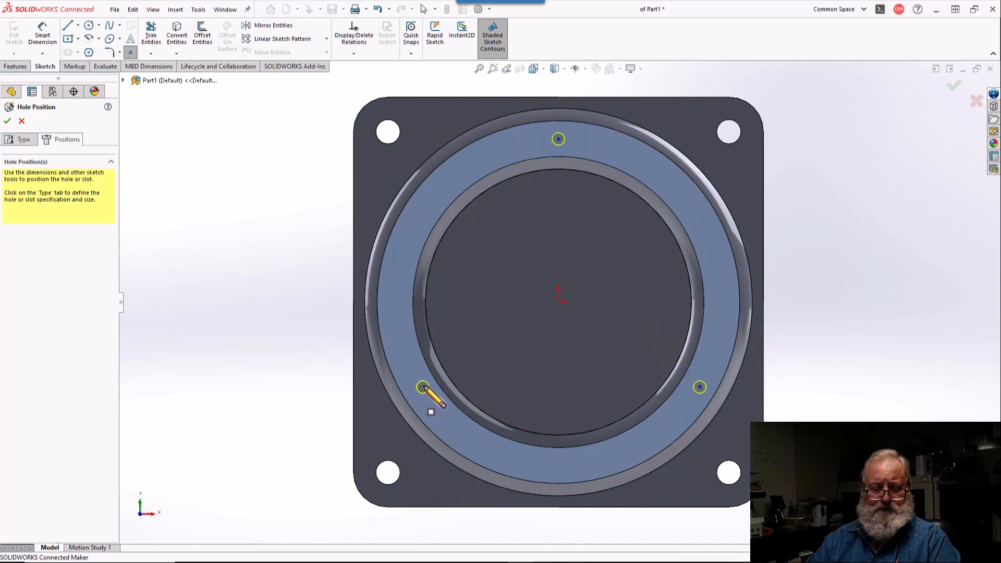
{"action": "key", "text": "Escape"}
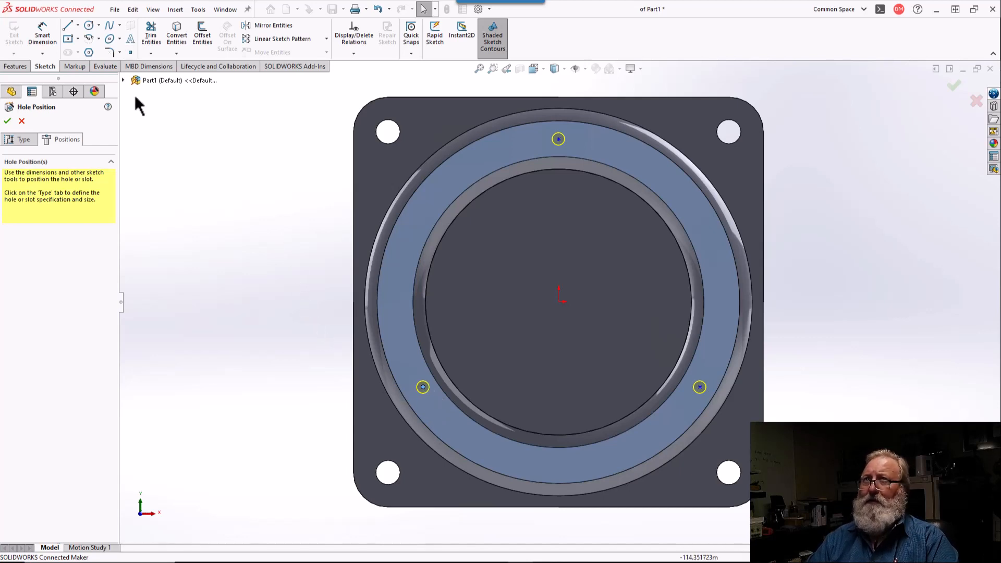
Step: Sketch a circle about 91.3 mm in diameter, centred on the origin and passing through the hole point above it
{"action": "left_click", "coordinate": [90, 27]}
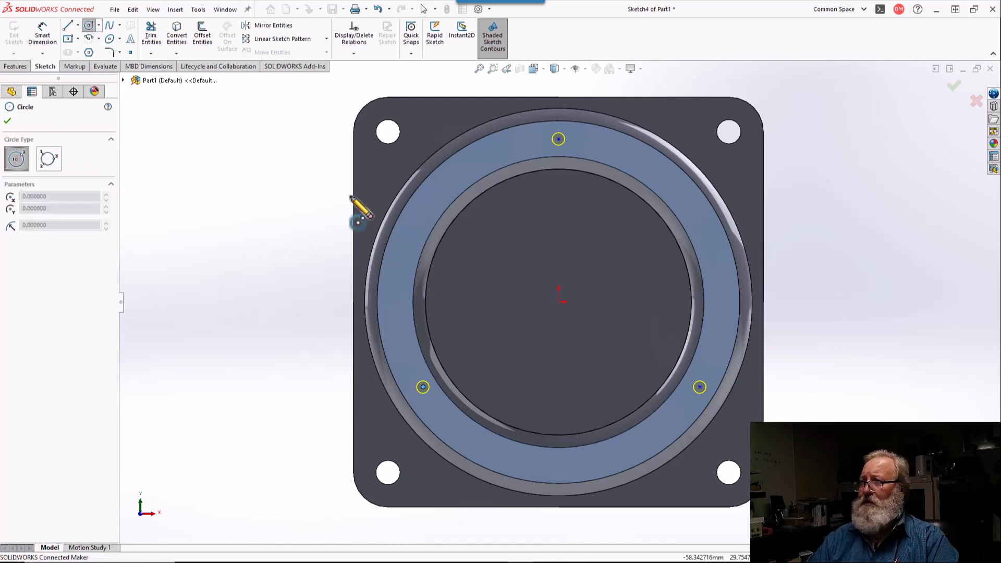
{"action": "left_click", "coordinate": [560, 301]}
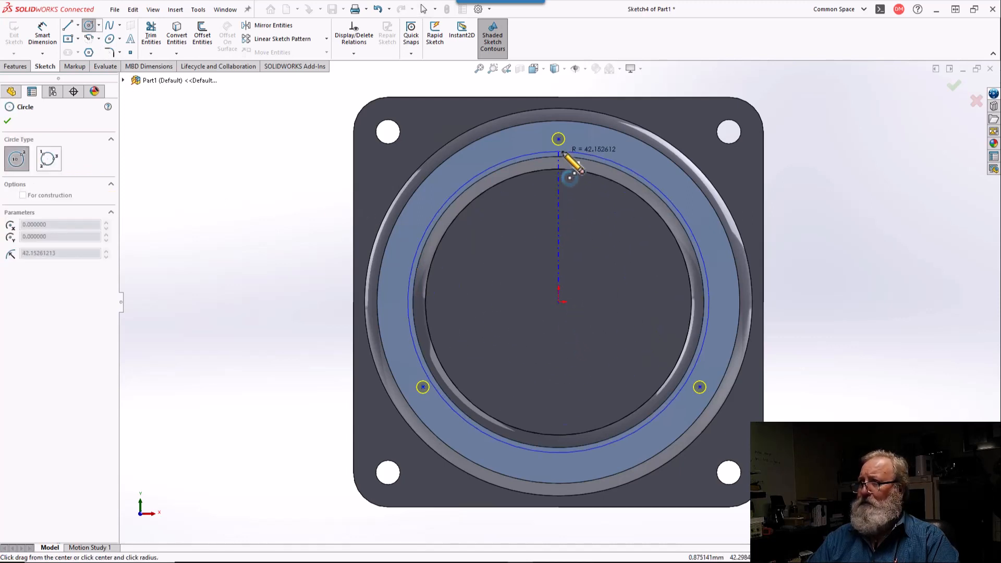
{"action": "left_click", "coordinate": [559, 138]}
{"action": "key", "text": "Escape"}
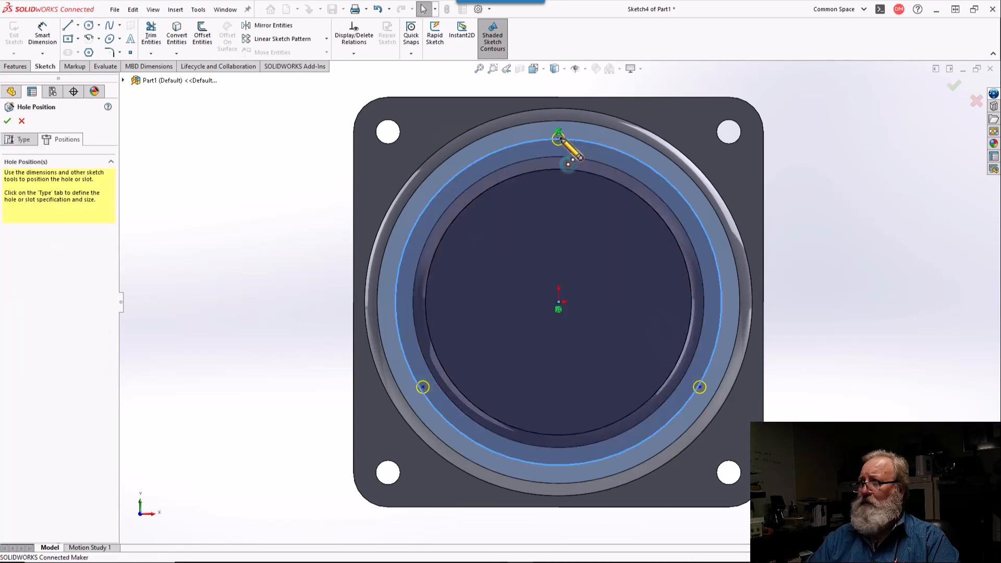
{"action": "left_click", "coordinate": [504, 148]}
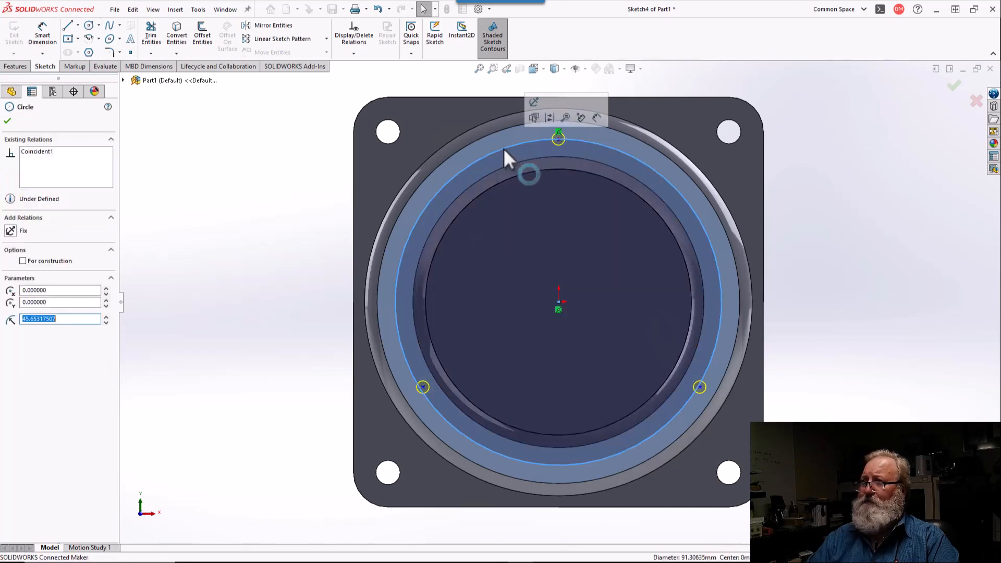
{"action": "left_click", "coordinate": [23, 260]}
{"action": "left_click", "coordinate": [346, 362]}
Step: Move the lower-left and lower-right hole points onto the circle so each is coincident with it
{"action": "scroll", "coordinate": [448, 413], "scroll_direction": "down", "scroll_amount": 5}
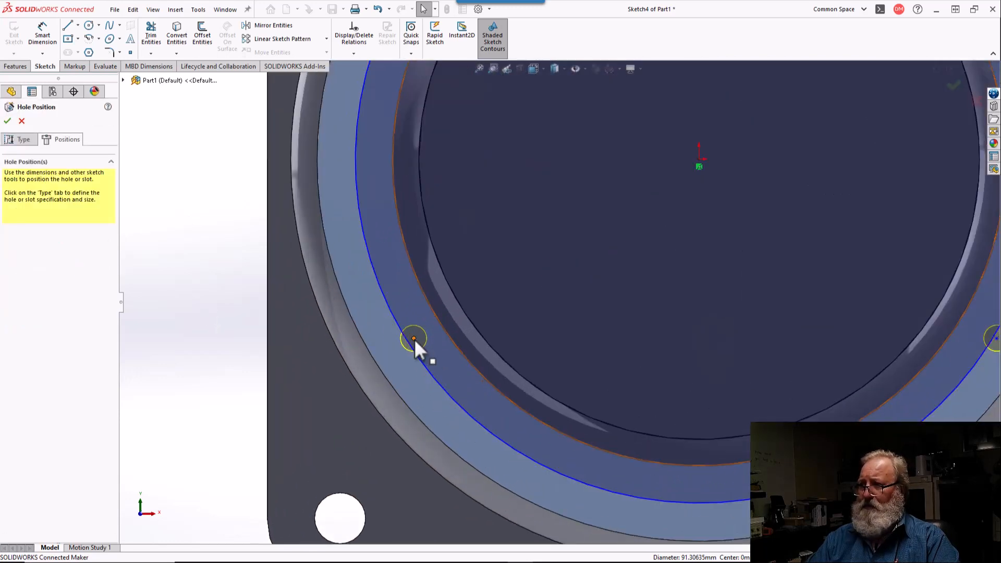
{"action": "mouse_move", "coordinate": [414, 339]}
{"action": "left_mouse_down"}
{"action": "mouse_move", "coordinate": [403, 352]}
{"action": "mouse_move", "coordinate": [411, 349]}
{"action": "left_mouse_up"}
{"action": "key", "text": "f"}
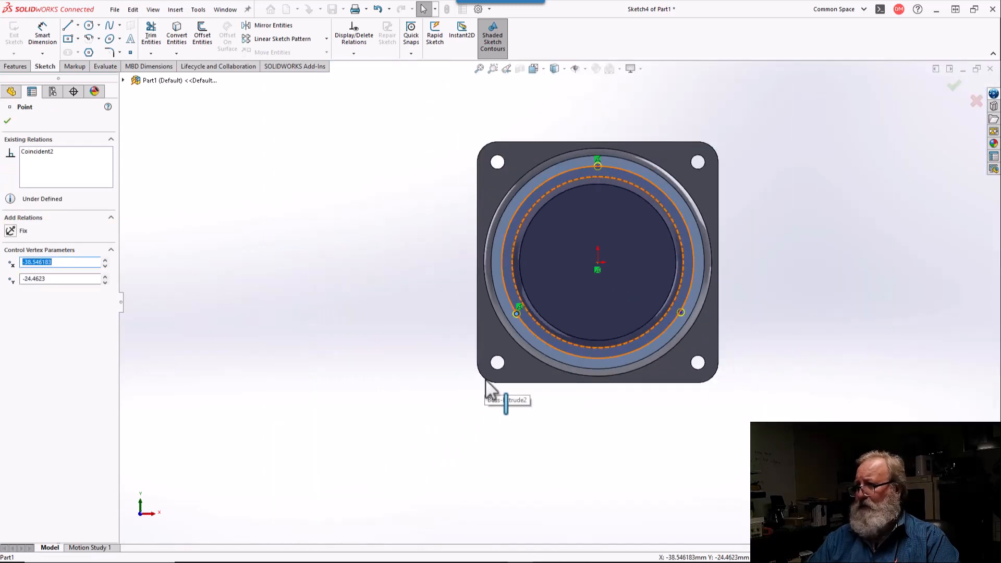
{"action": "scroll", "coordinate": [730, 316], "scroll_direction": "down", "scroll_amount": 5}
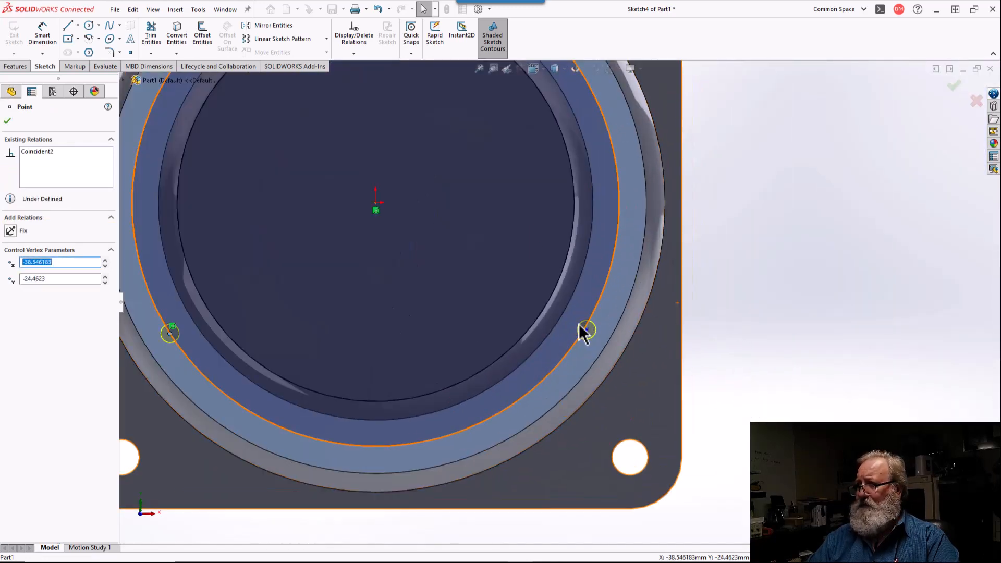
{"action": "mouse_move", "coordinate": [588, 330]}
{"action": "left_mouse_down"}
{"action": "mouse_move", "coordinate": [626, 347]}
{"action": "mouse_move", "coordinate": [586, 328]}
{"action": "left_mouse_up"}
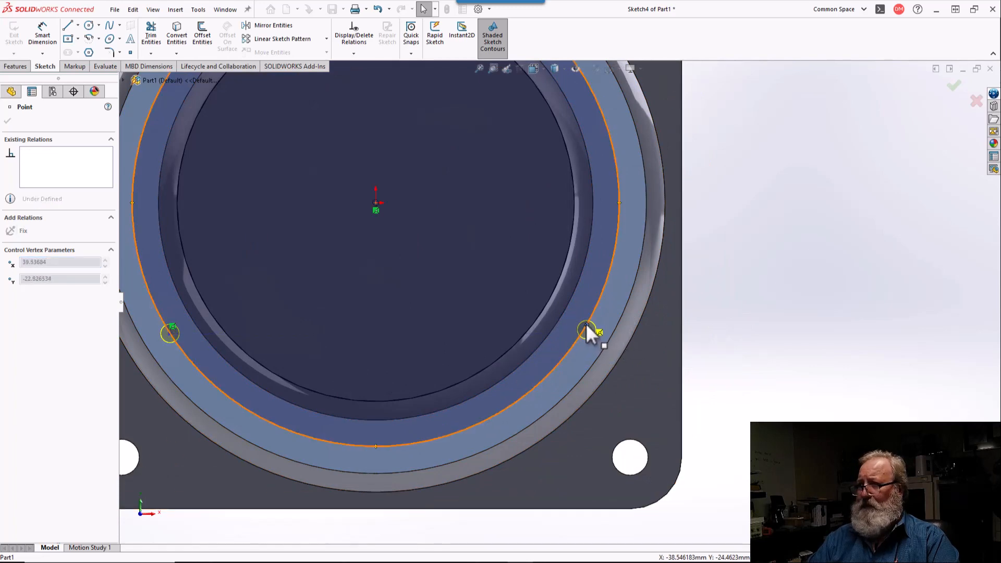
{"action": "left_click_drag", "start_coordinate": [585, 330], "coordinate": [580, 334]}
{"action": "key", "text": "Escape"}
{"action": "key", "text": "f"}
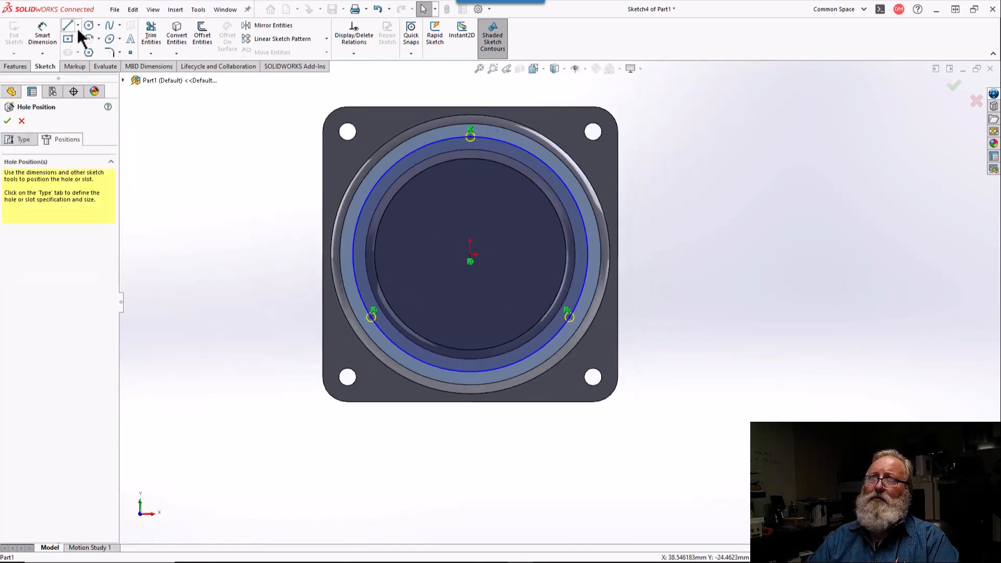
Step: Draw construction centerlines joining the origin to each of the three hole points
{"action": "left_click", "coordinate": [471, 136]}
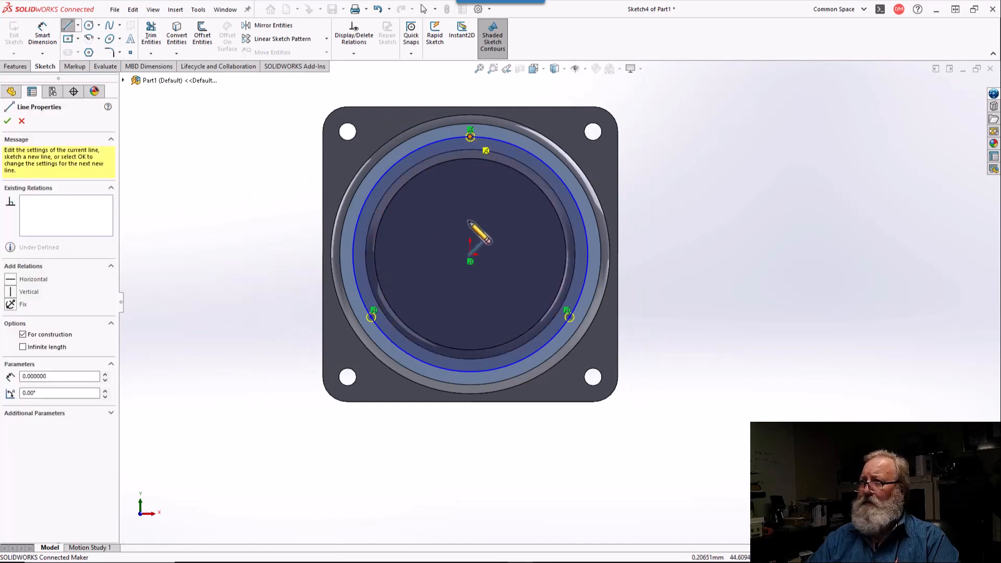
{"action": "left_click", "coordinate": [470, 254]}
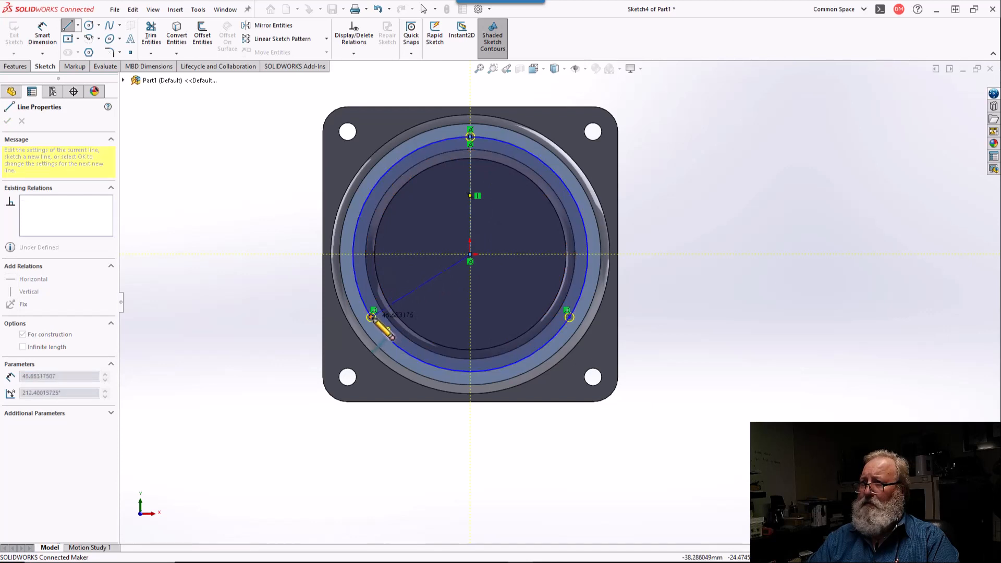
{"action": "left_click", "coordinate": [370, 317]}
{"action": "right_click", "coordinate": [371, 317]}
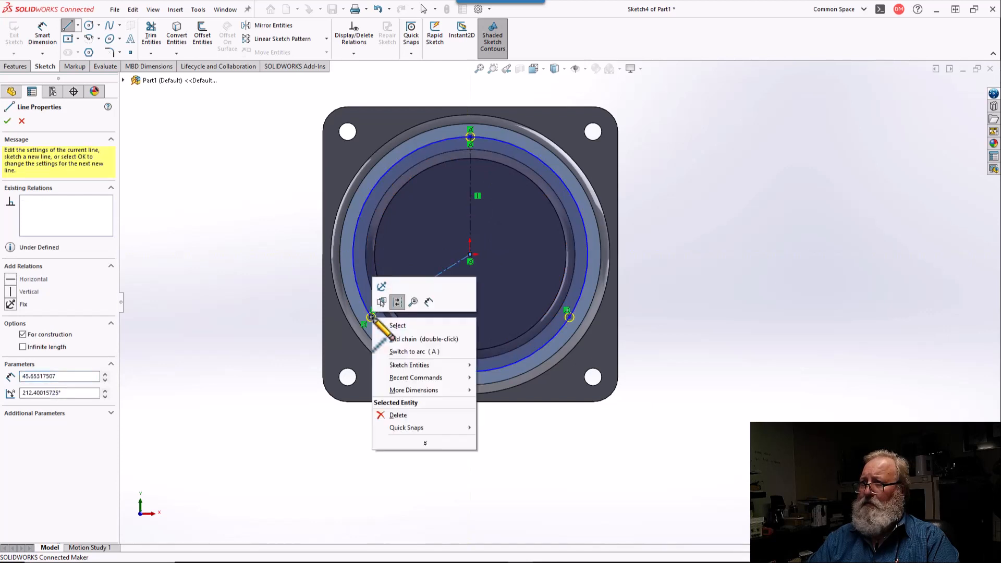
{"action": "left_click", "coordinate": [412, 338]}
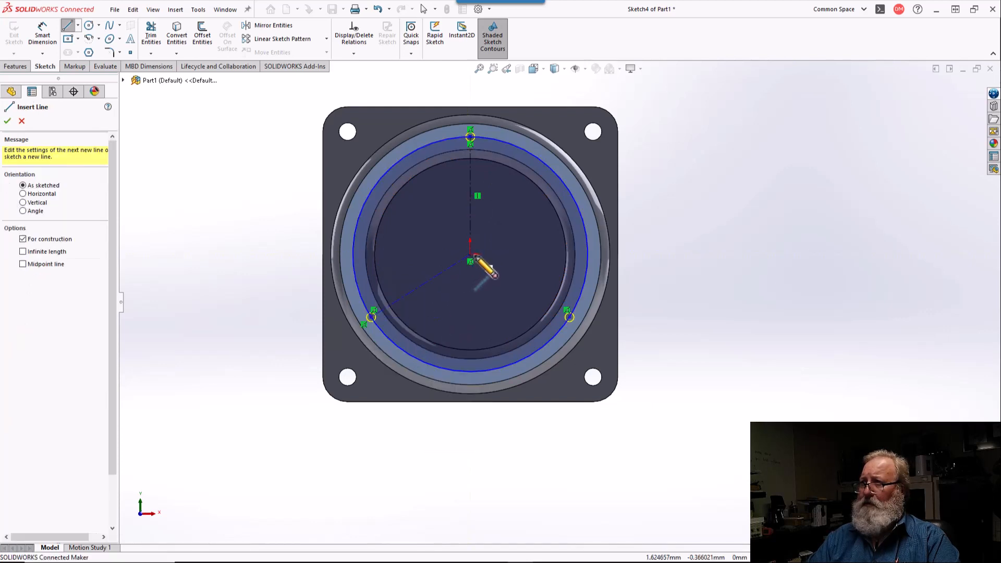
{"action": "left_click", "coordinate": [471, 255]}
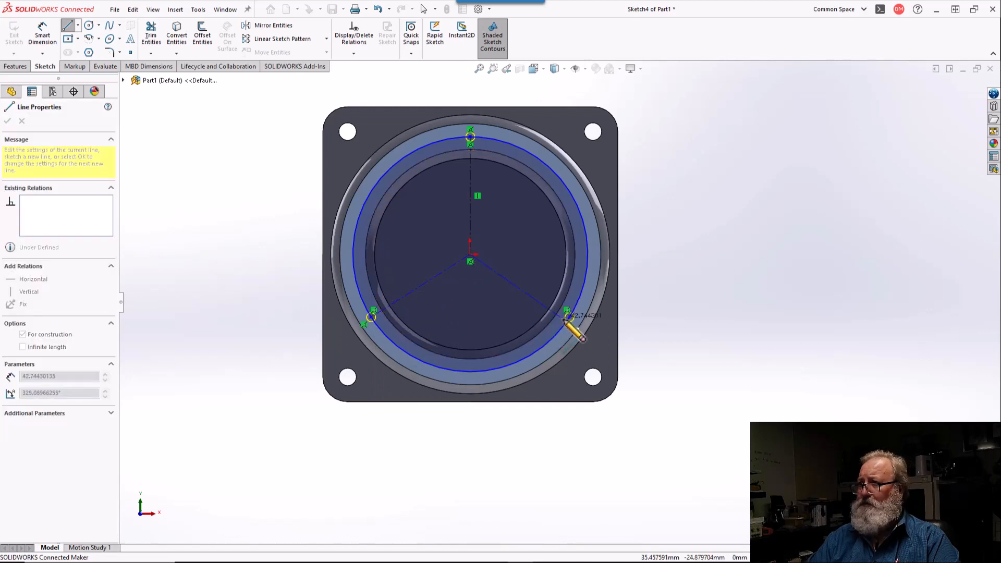
{"action": "left_click", "coordinate": [569, 317]}
{"action": "key", "text": "Escape"}
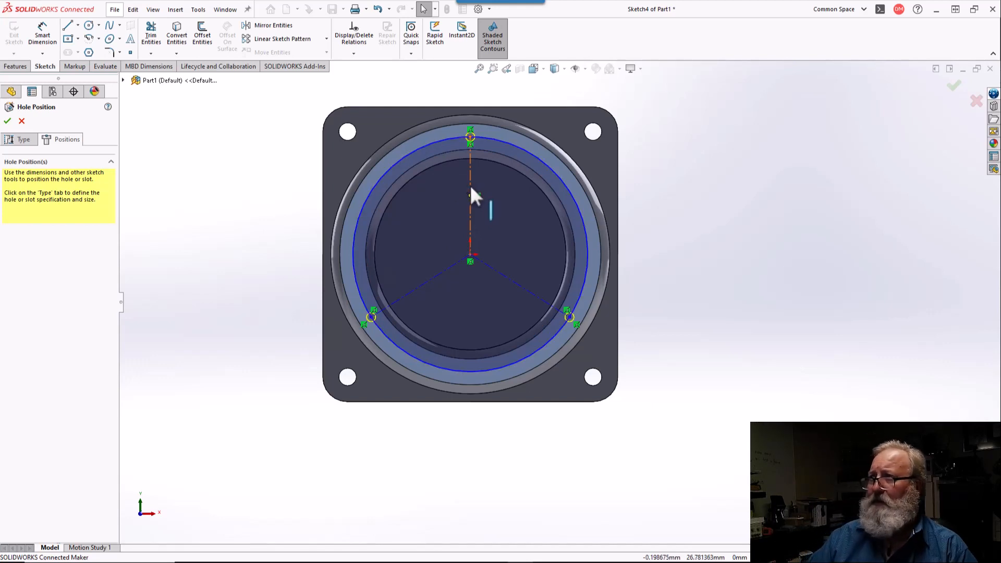
Step: Dimension the angle between the vertical centerline and the lower-left centerline as 120°
{"action": "left_click", "coordinate": [470, 136]}
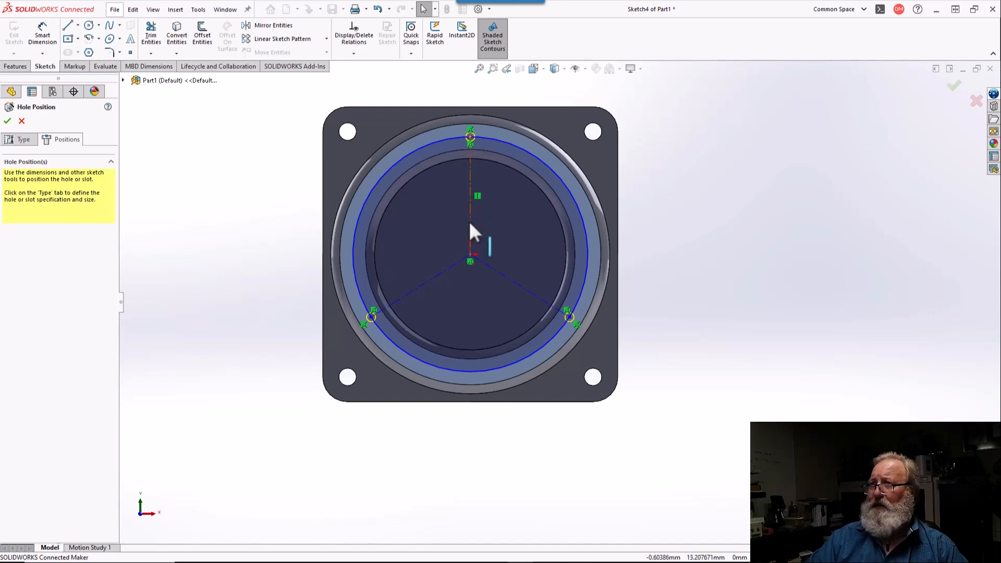
{"action": "left_click", "coordinate": [471, 137]}
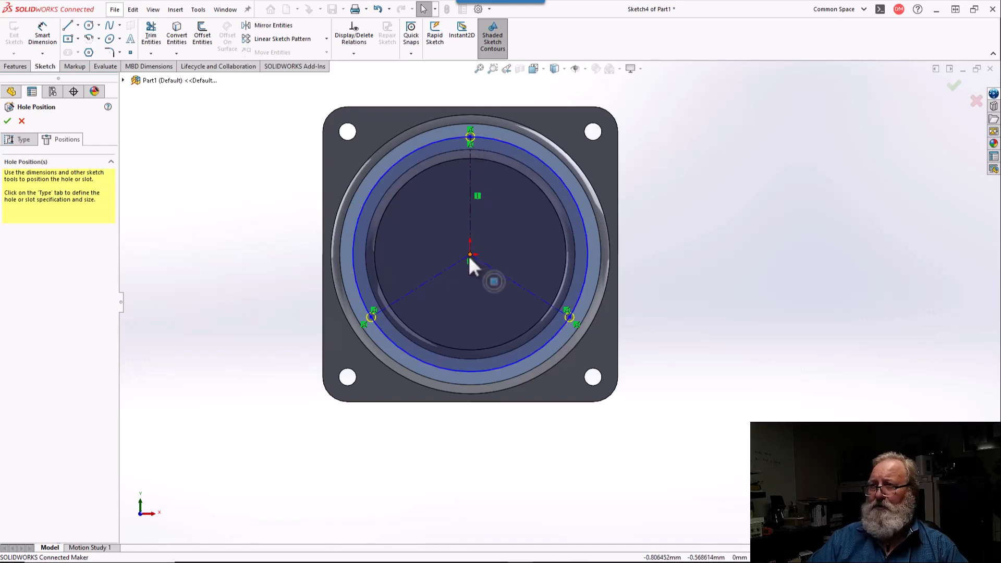
{"action": "left_click", "coordinate": [42, 34]}
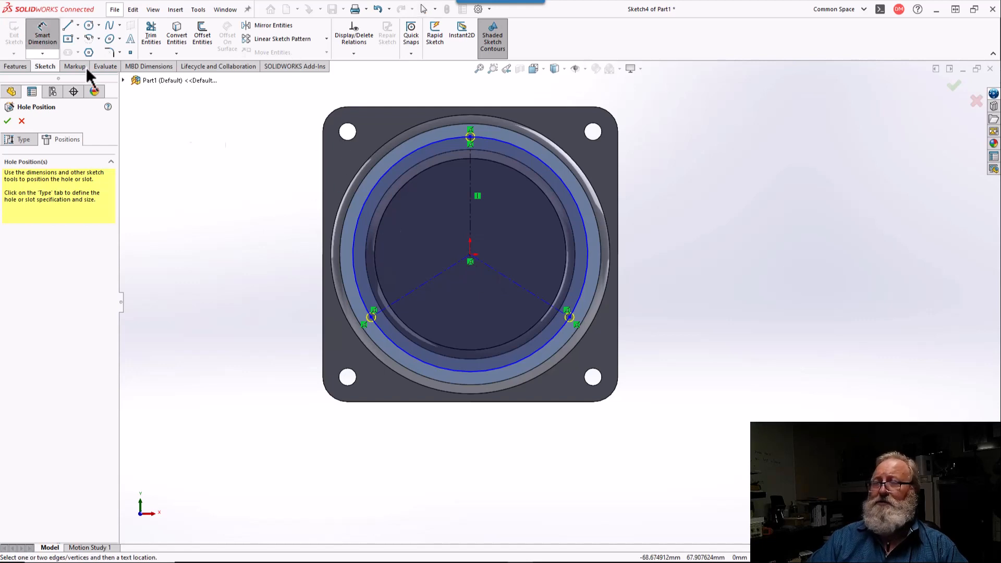
{"action": "left_click", "coordinate": [470, 221]}
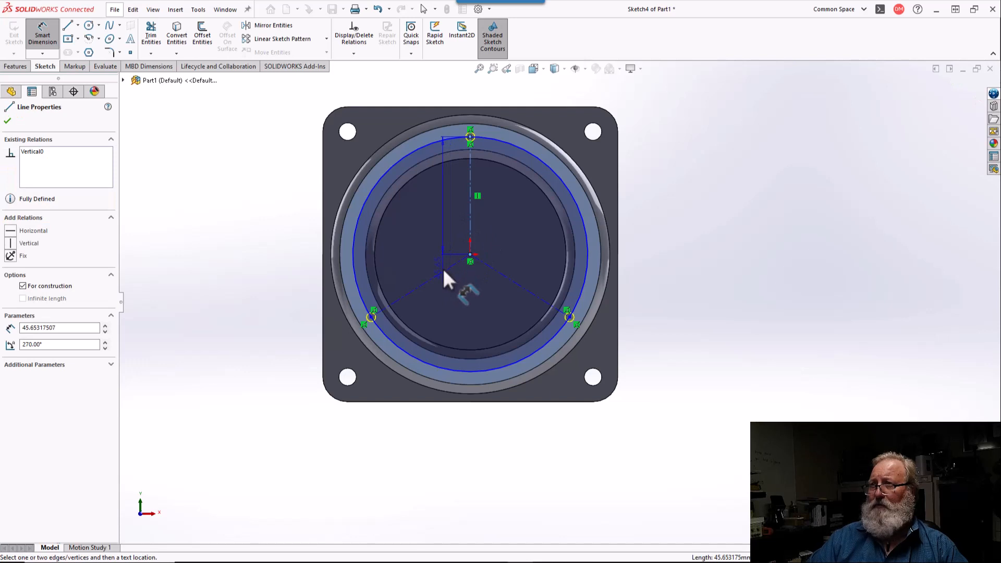
{"action": "left_click", "coordinate": [443, 270]}
{"action": "left_click", "coordinate": [437, 244]}
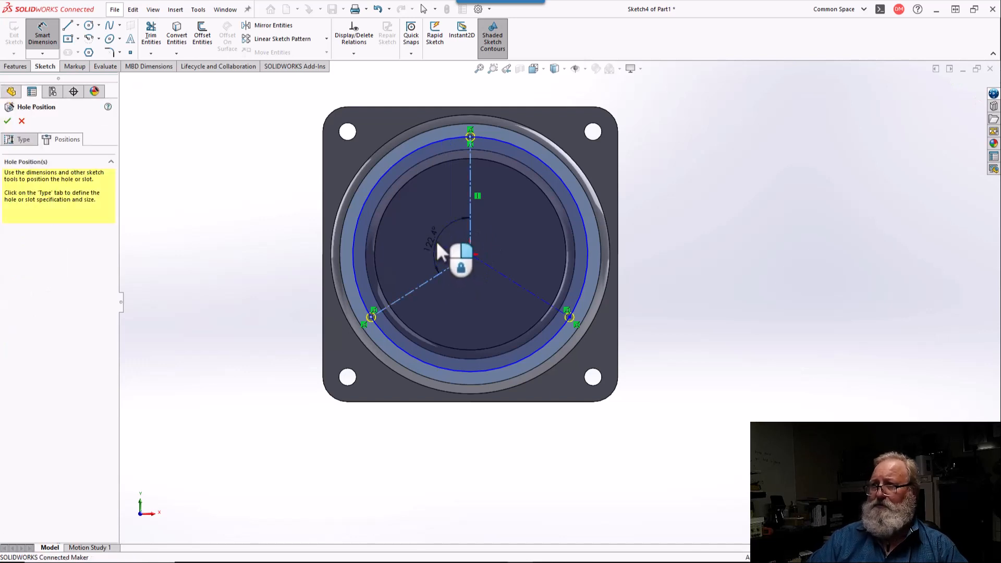
{"action": "type", "text": "120"}
{"action": "key", "text": "Return"}
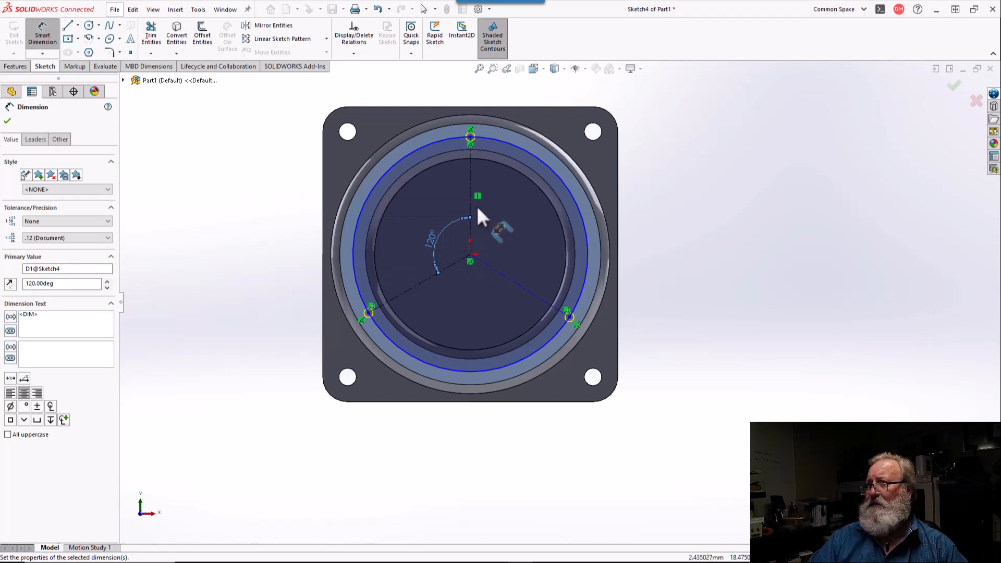
Step: Dimension the angle between the vertical centerline and the lower-right centerline as 120°
{"action": "left_click", "coordinate": [487, 237]}
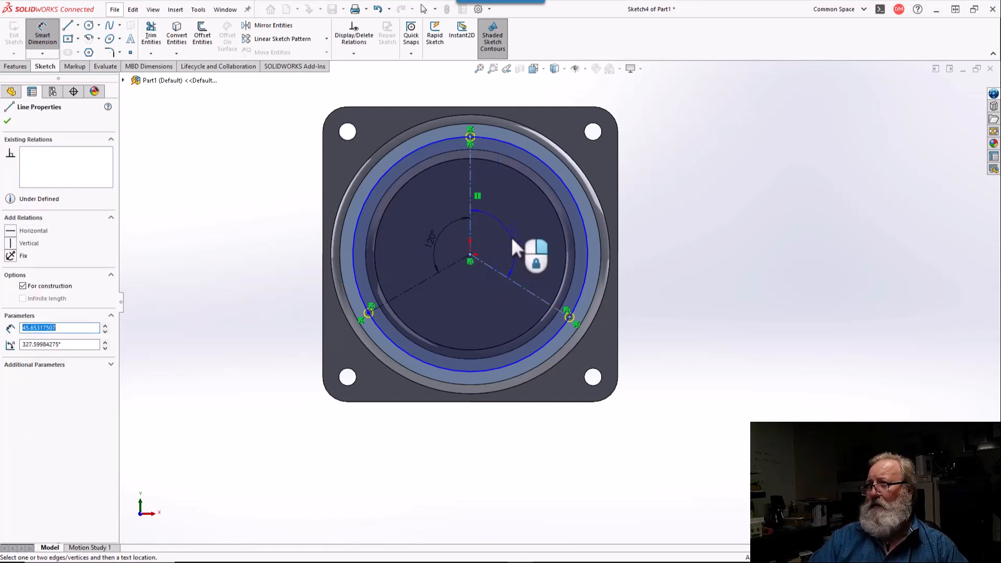
{"action": "left_click", "coordinate": [512, 241]}
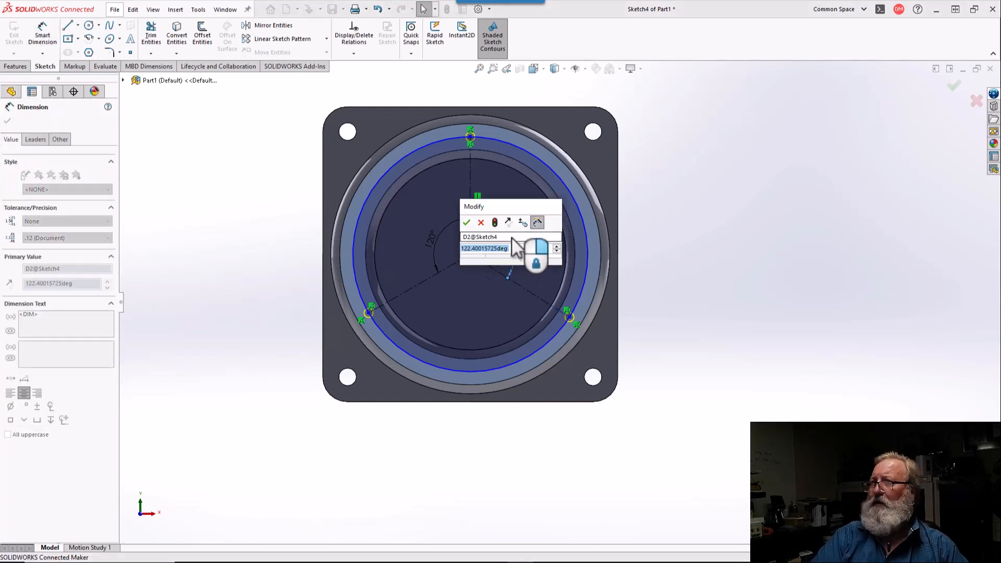
{"action": "type", "text": "120"}
{"action": "key", "text": "Return"}
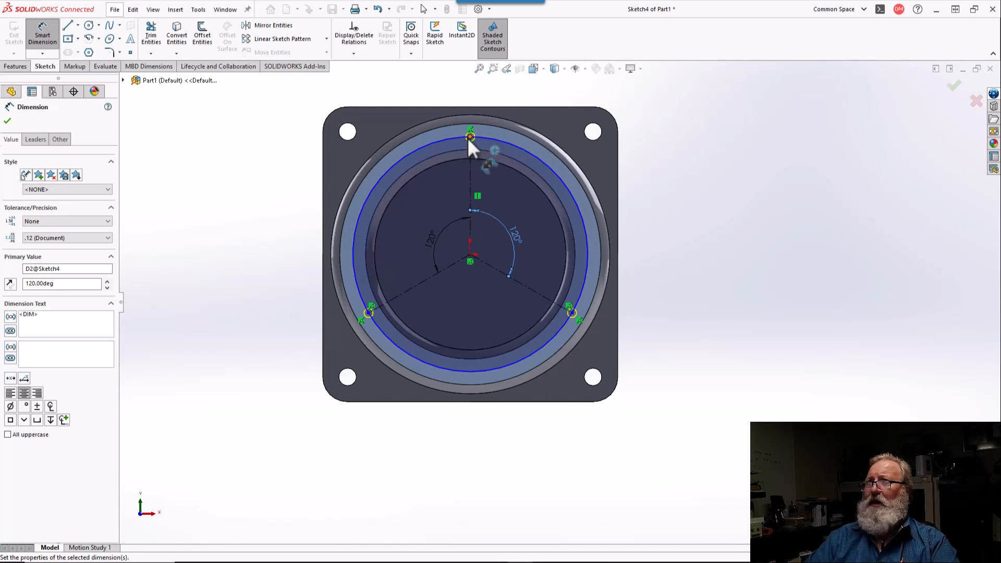
Step: Dimension the diameter of the circle through the hole points as 95 mm
{"action": "left_click", "coordinate": [15, 68]}
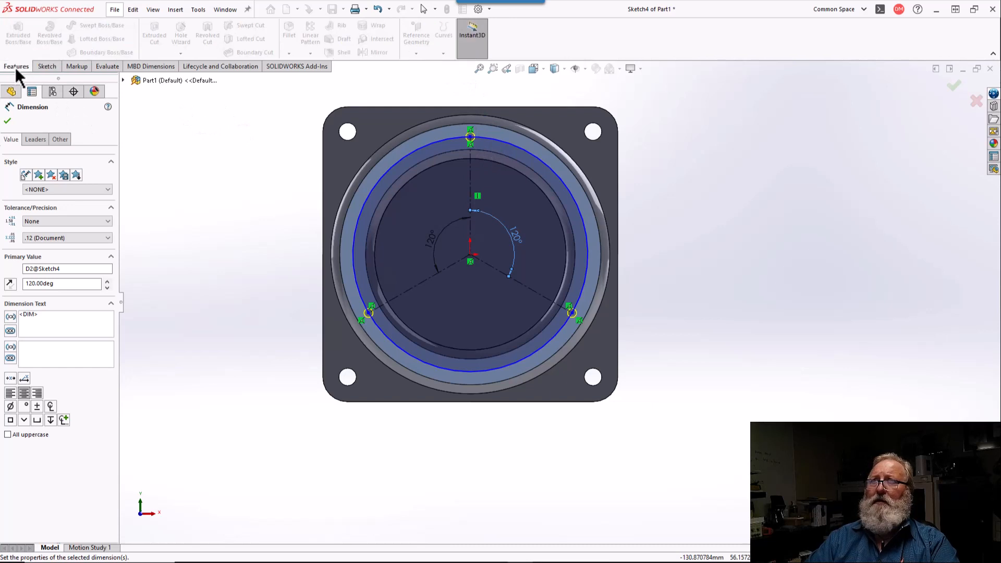
{"action": "left_click", "coordinate": [50, 66]}
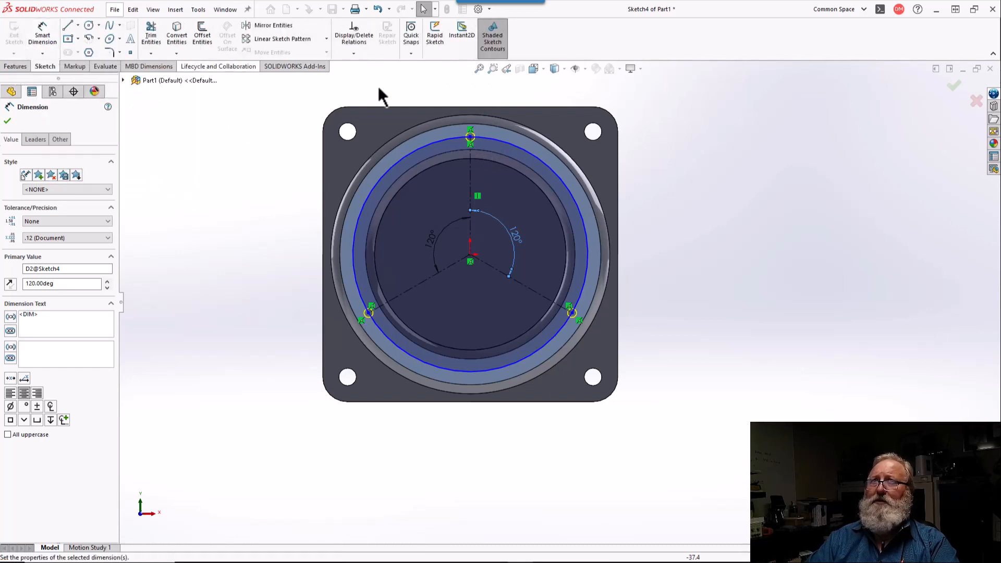
{"action": "left_click", "coordinate": [52, 35]}
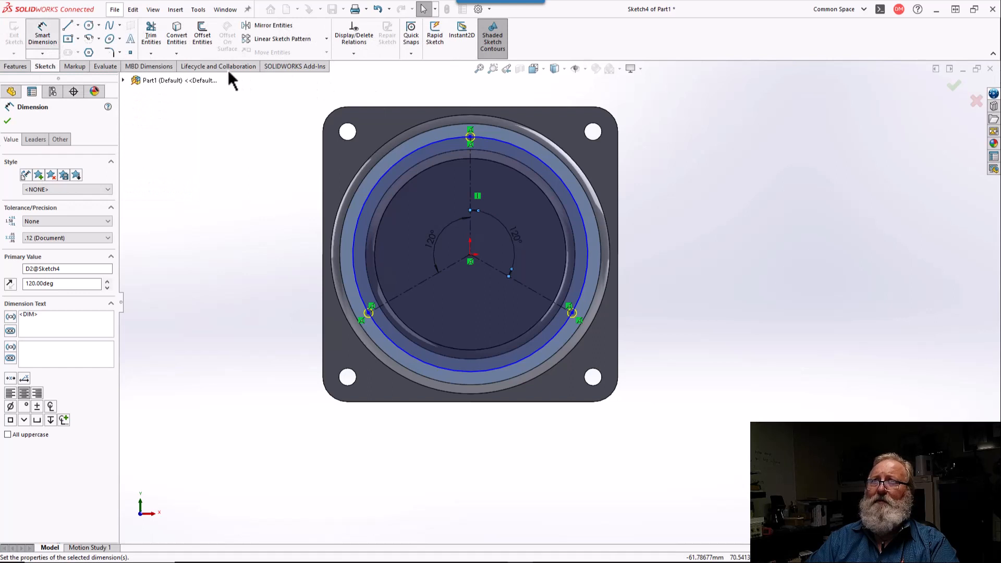
{"action": "left_click", "coordinate": [557, 173]}
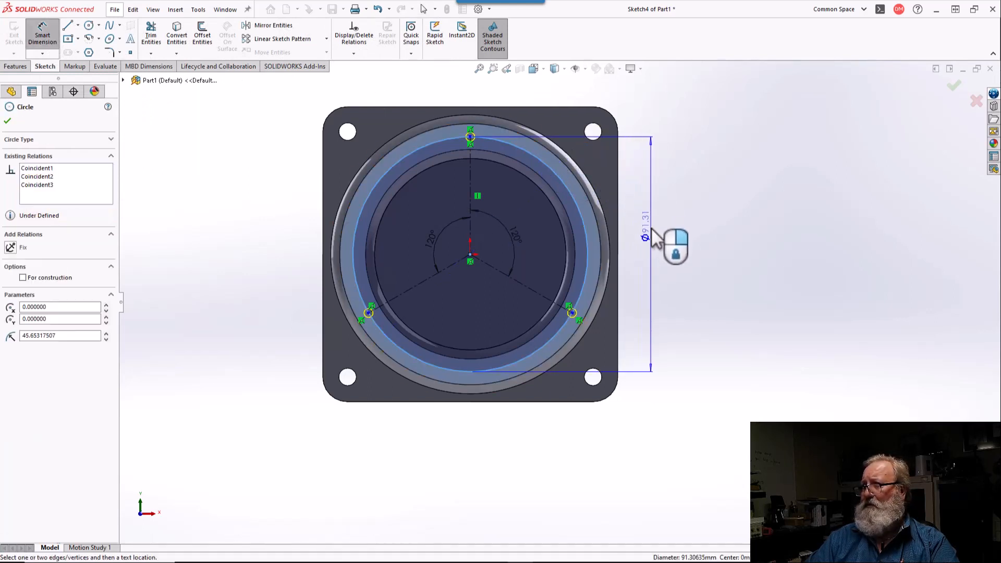
{"action": "left_click", "coordinate": [645, 249]}
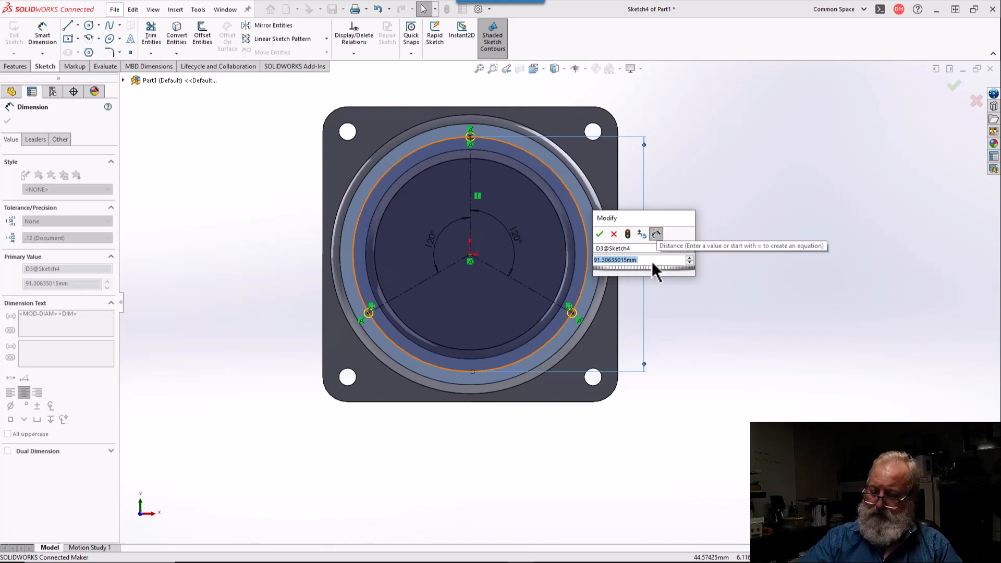
{"action": "type", "text": "95"}
{"action": "key", "text": "Return"}
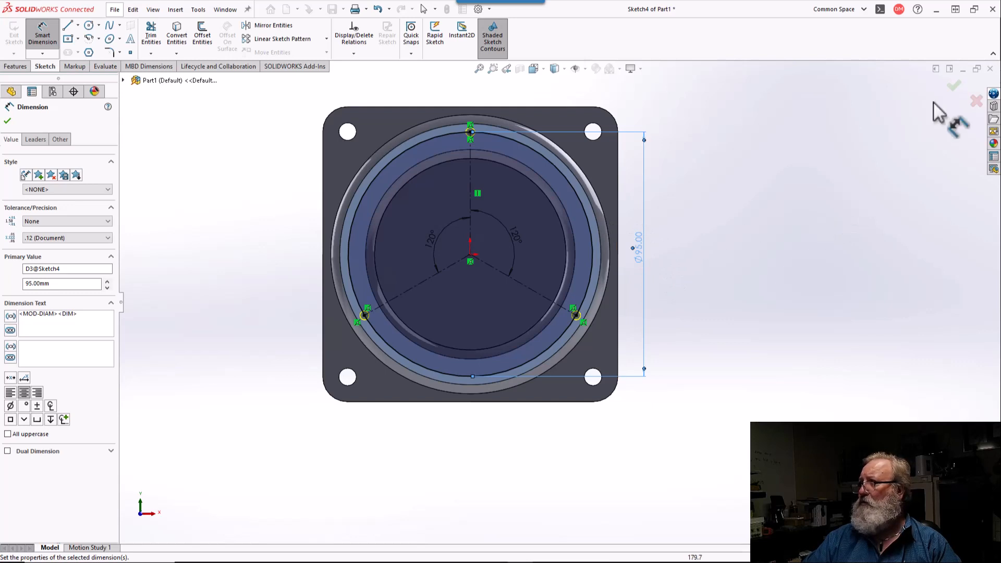
Step: Accept the hole positions to create the three #8-32 tapped holes, and clear the selection
{"action": "left_click", "coordinate": [953, 87]}
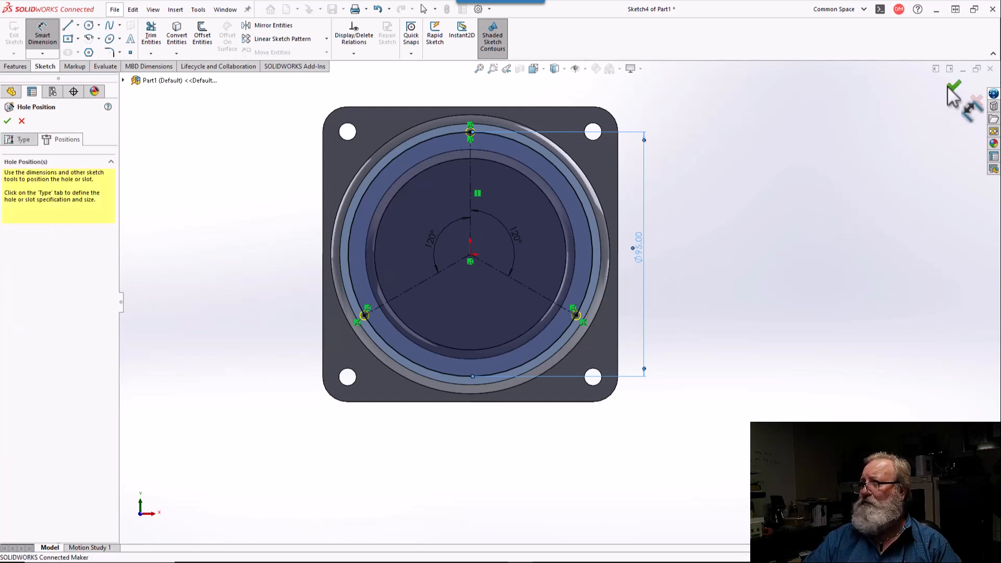
{"action": "left_click", "coordinate": [952, 86]}
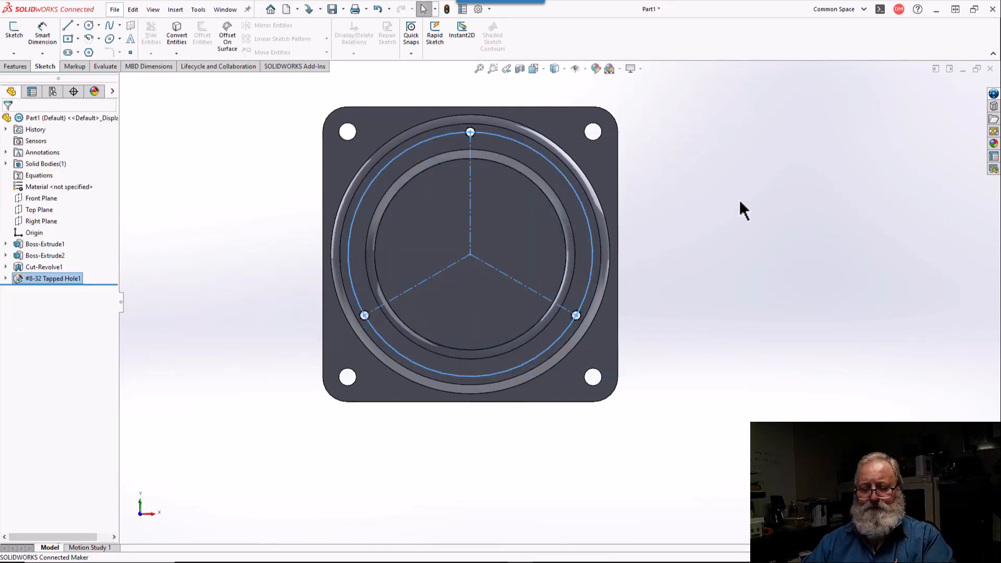
{"action": "left_click", "coordinate": [740, 204]}
Step: Start a circle sketch on the plate's round face inside the ring, viewed normal to that face
{"action": "mouse_move", "coordinate": [570, 301]}
{"action": "middle_mouse_down"}
{"action": "mouse_move", "coordinate": [573, 285]}
{"action": "mouse_move", "coordinate": [736, 282]}
{"action": "mouse_move", "coordinate": [650, 295]}
{"action": "mouse_move", "coordinate": [694, 318]}
{"action": "mouse_move", "coordinate": [523, 273]}
{"action": "middle_mouse_up"}
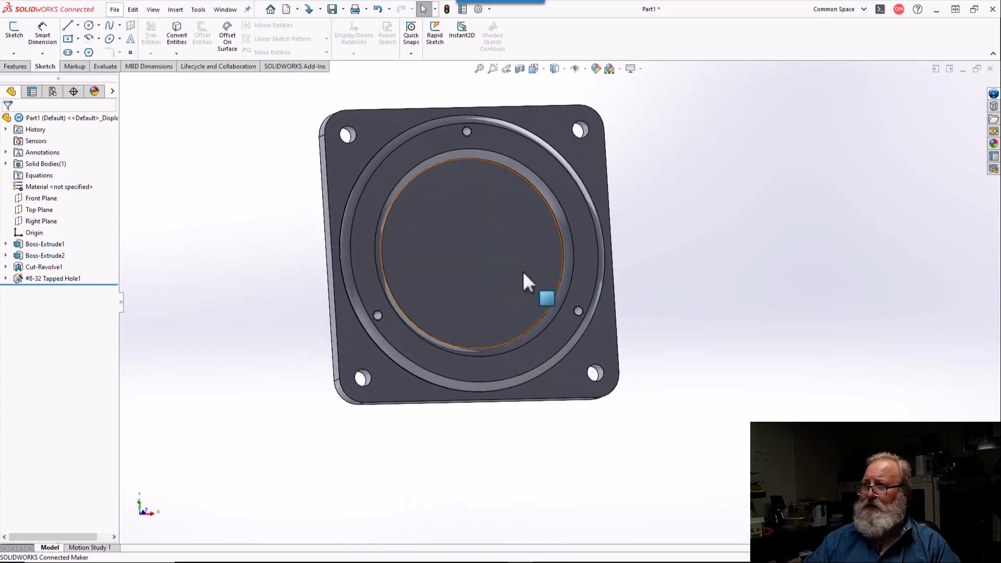
{"action": "left_click", "coordinate": [478, 242]}
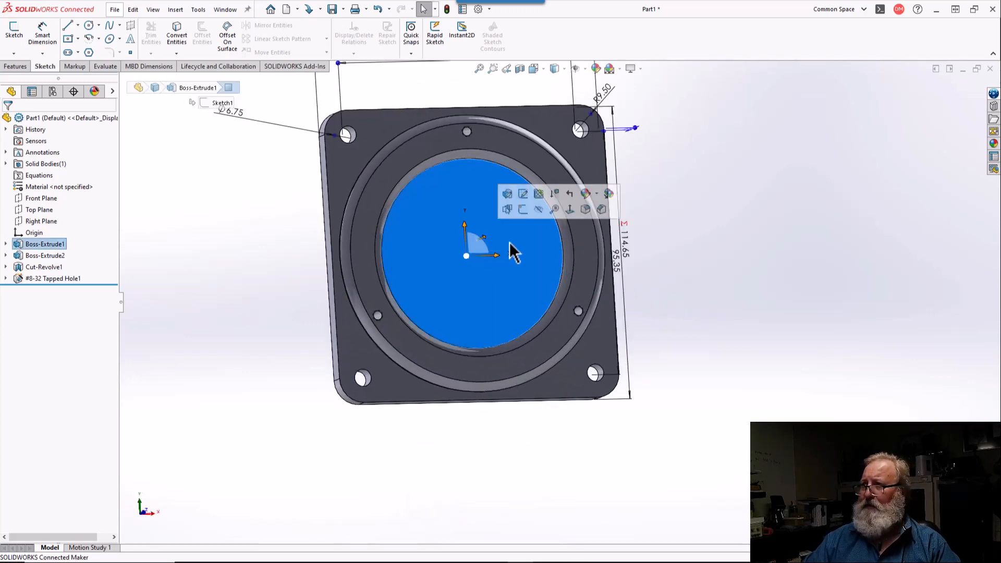
{"action": "left_click", "coordinate": [571, 210]}
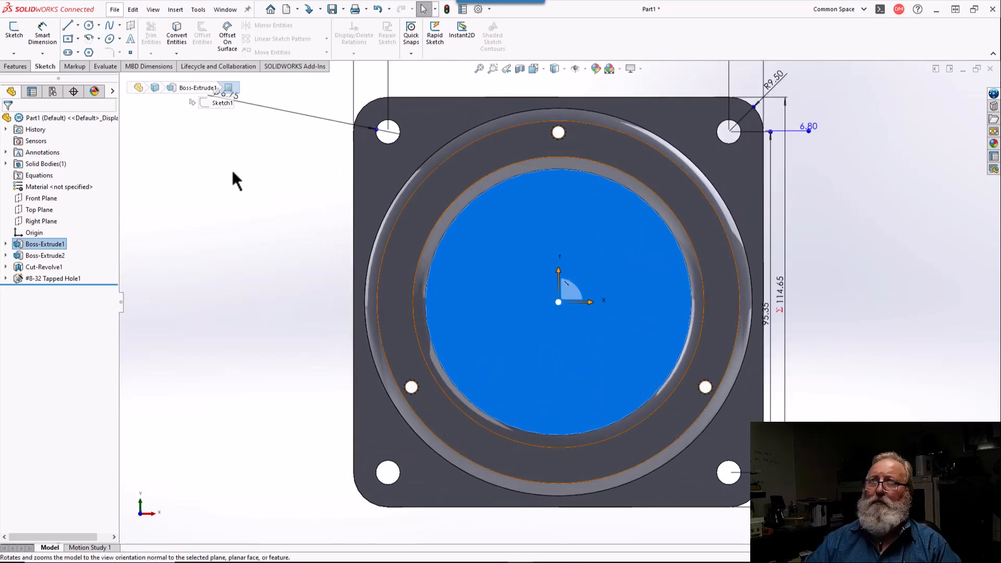
{"action": "left_click", "coordinate": [89, 26]}
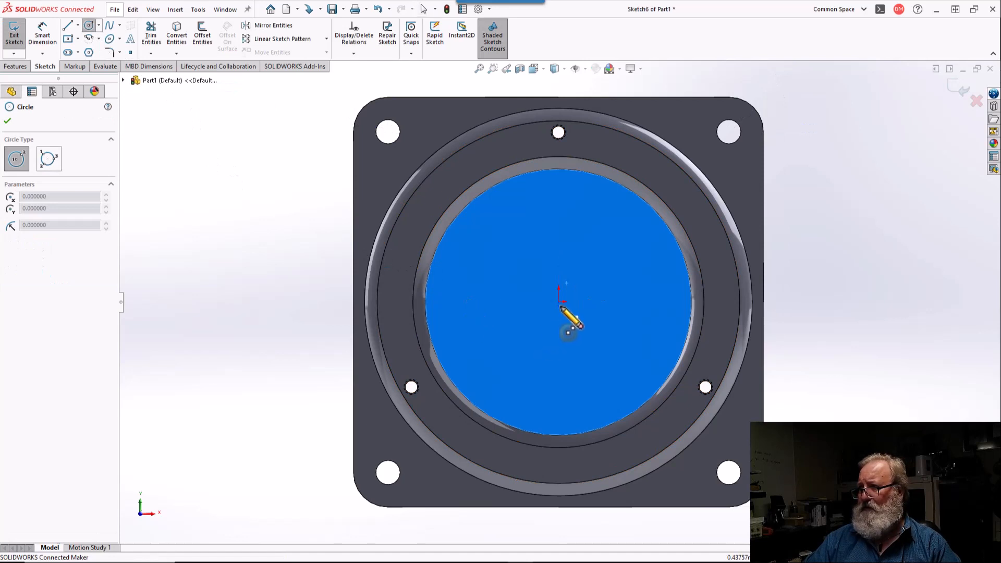